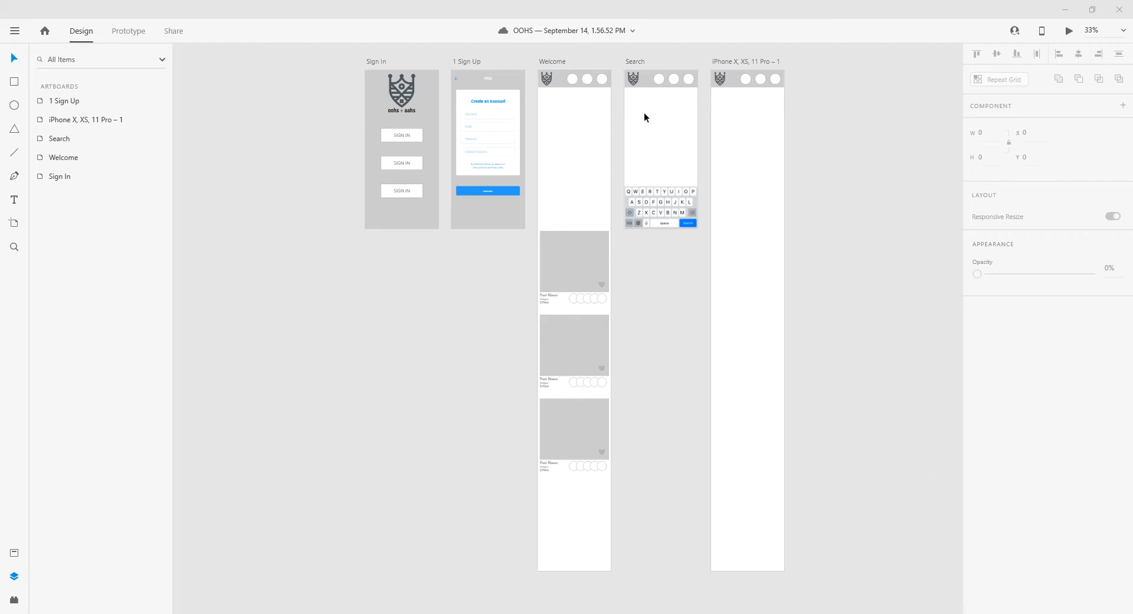
# - Switch to the browser's search icon results and copy the enlarged "Search icon vector 03" image
pyautogui.click(554, 61)
pyautogui.moveTo(528, 60); pyautogui.dragTo(628, 244)
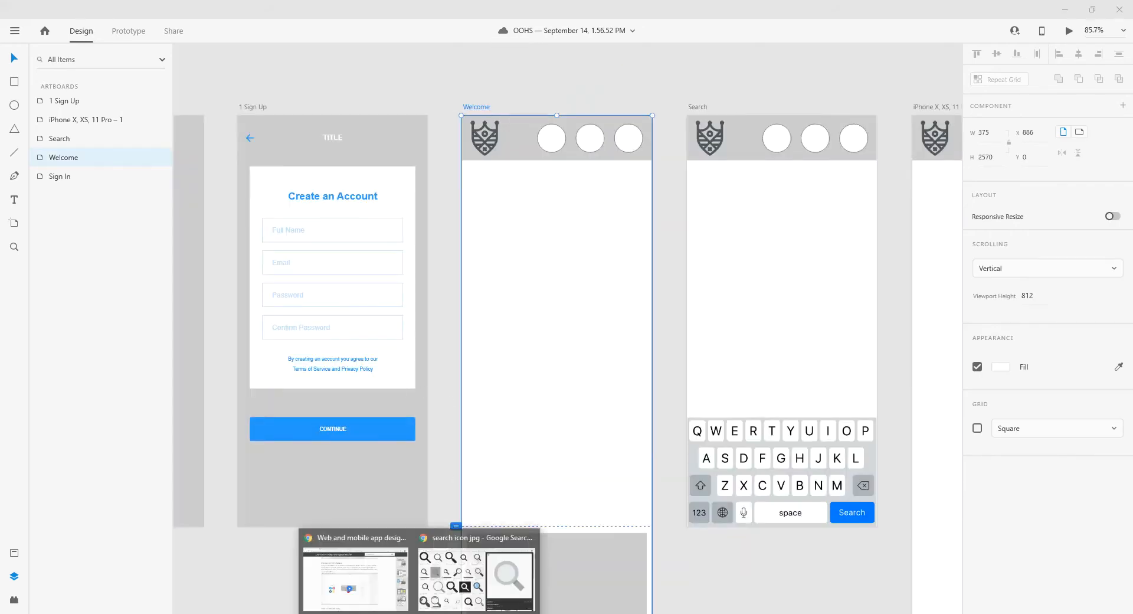
pyautogui.click(500, 580)
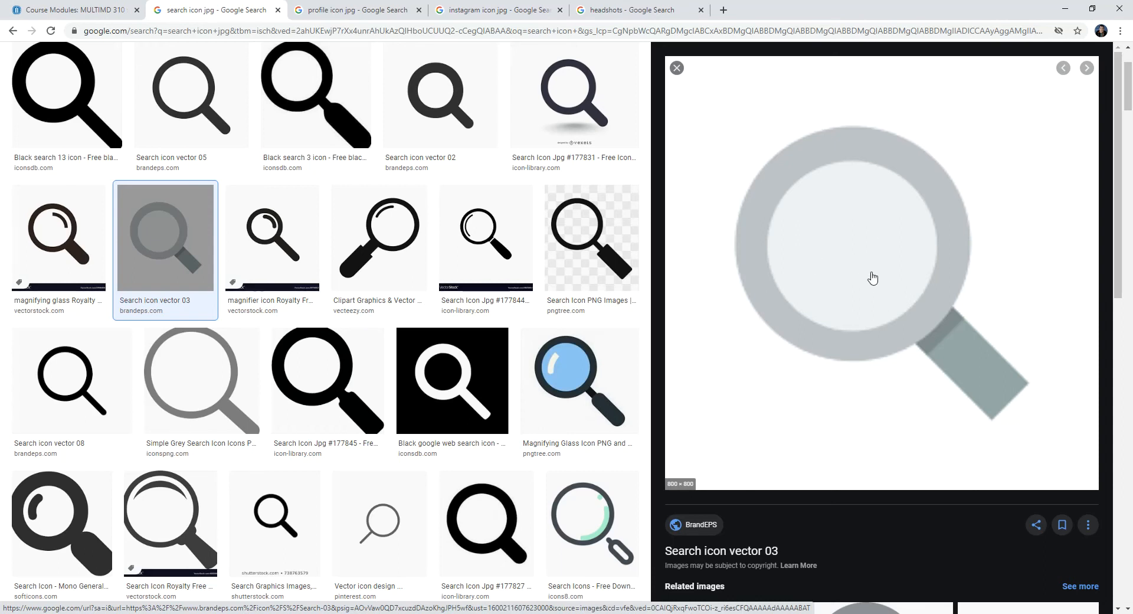
pyautogui.rightClick(874, 243)
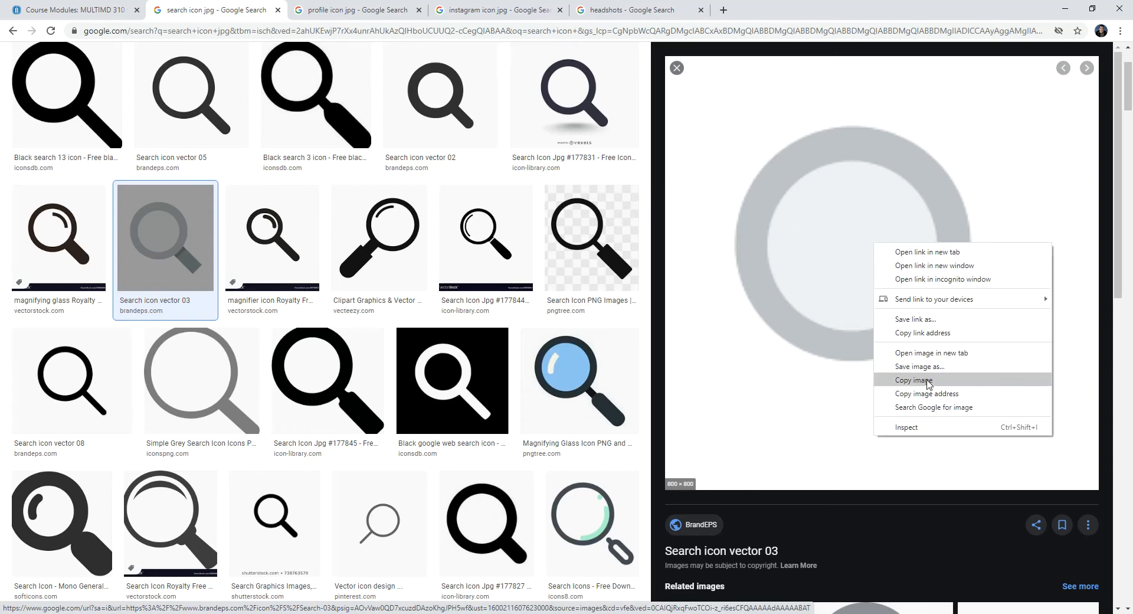
pyautogui.click(929, 385)
# - Switch back to the OOHS document in Adobe XD, paste the copied magnifying glass onto the Welcome artboard and save
pyautogui.click(477, 613)
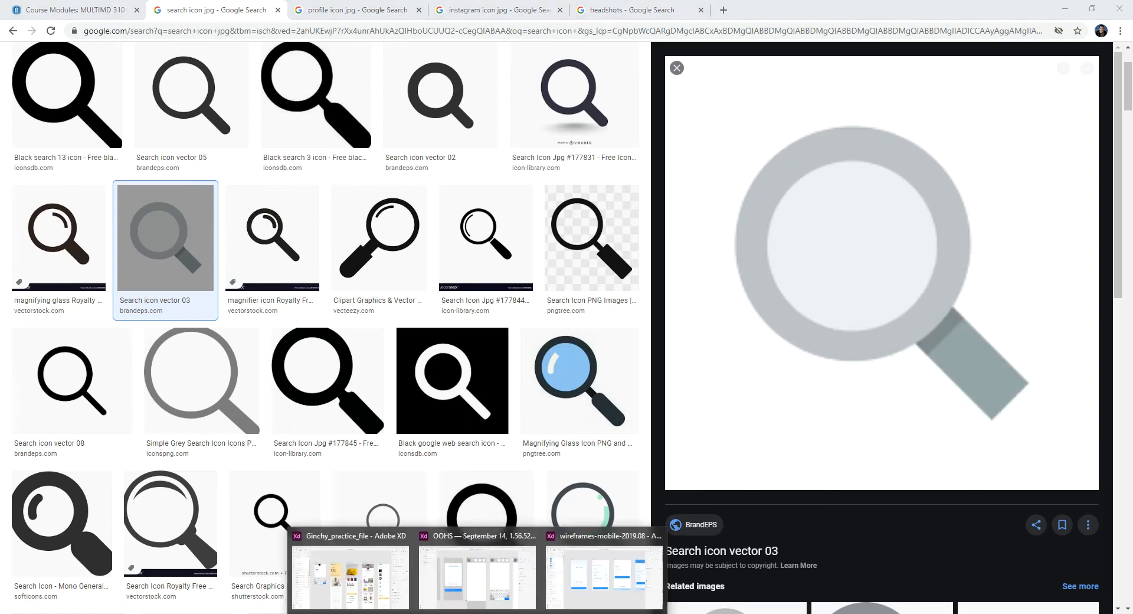
pyautogui.click(477, 576)
pyautogui.click(544, 76)
pyautogui.click(527, 194)
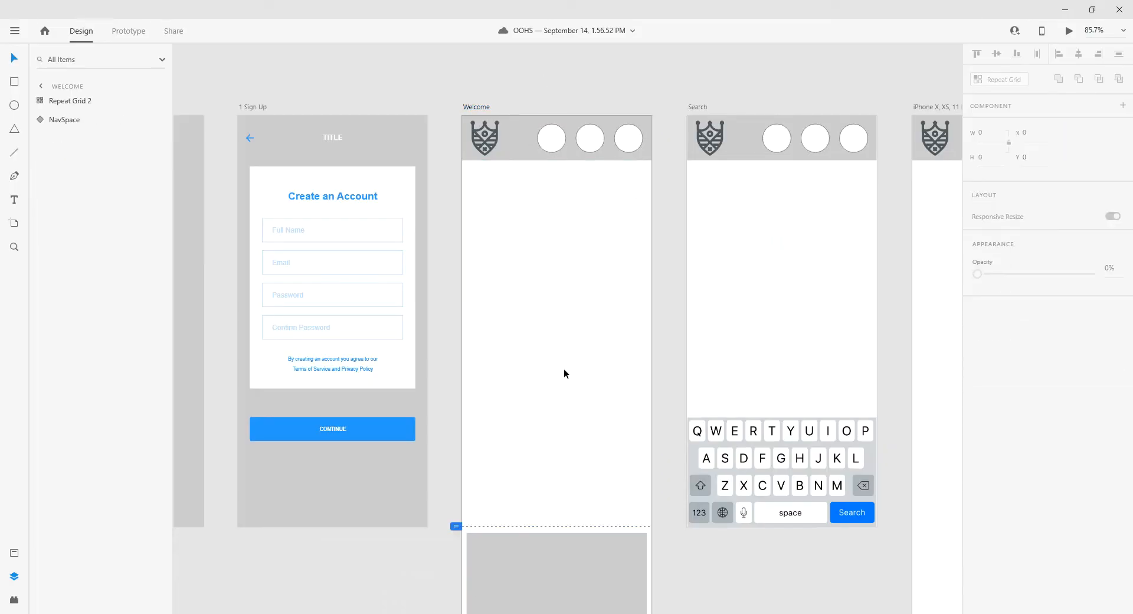
pyautogui.hotkey('ctrl', 'v')
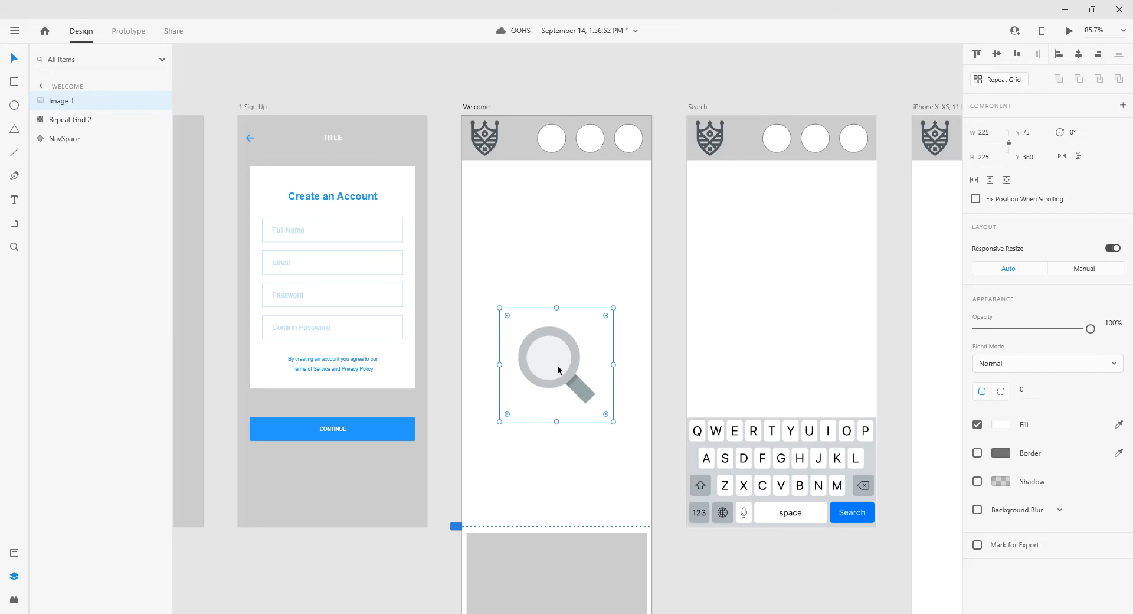
pyautogui.hotkey('ctrl', 's')
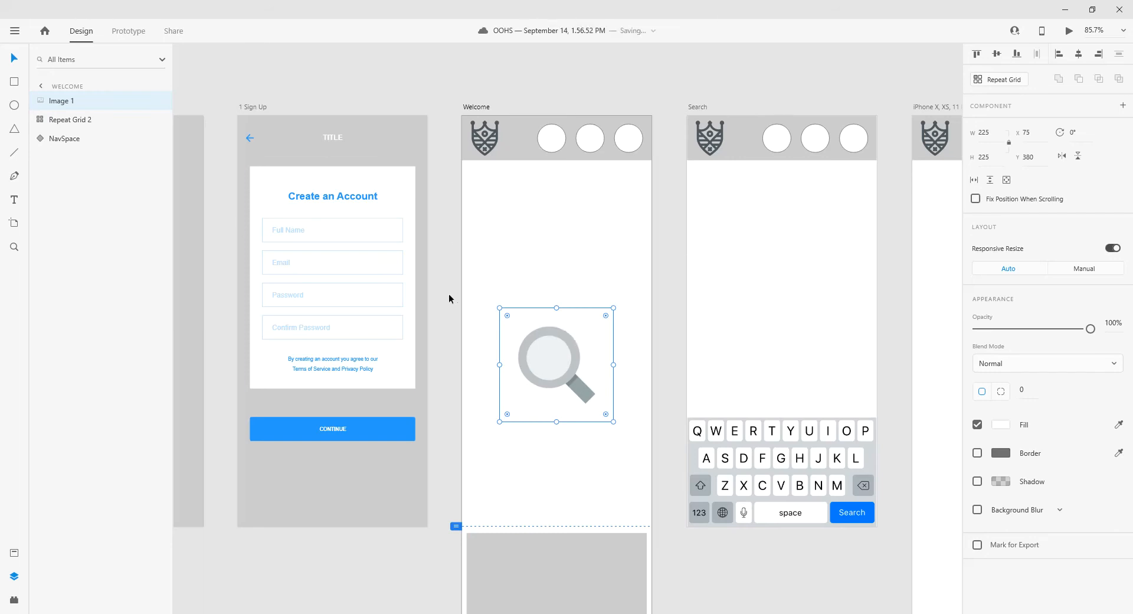
# - Draw a circle about 92 px wide above the pasted magnifier, sampling its border and fill colours from the image's ring and lens
pyautogui.click(16, 106)
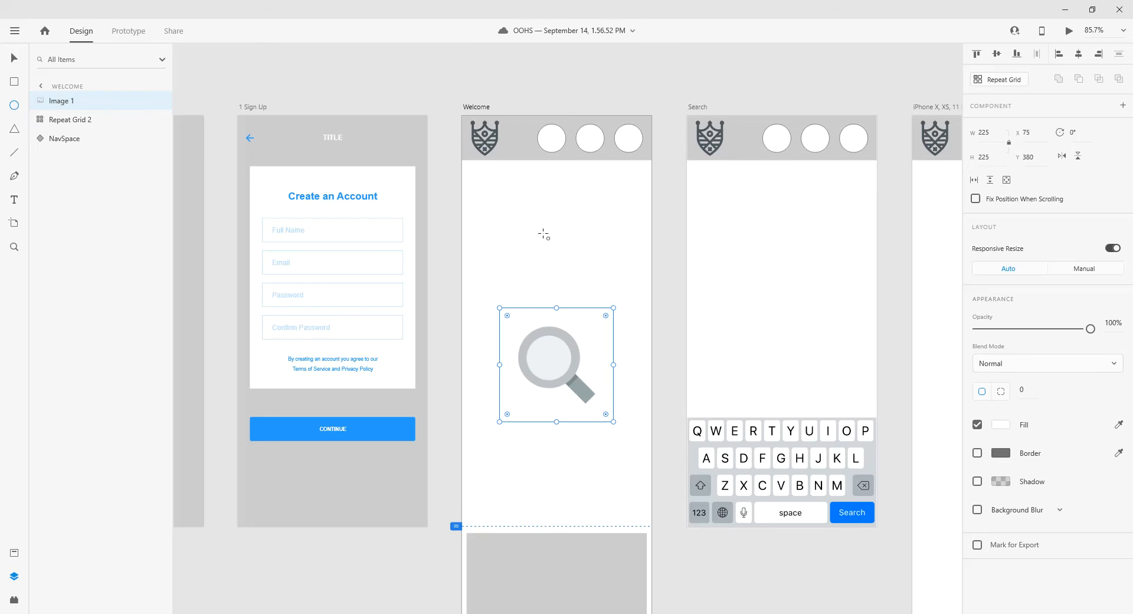
pyautogui.moveTo(544, 235)
pyautogui.mouseDown()
pyautogui.moveTo(576, 263)
pyautogui.moveTo(568, 260)
pyautogui.mouseUp()
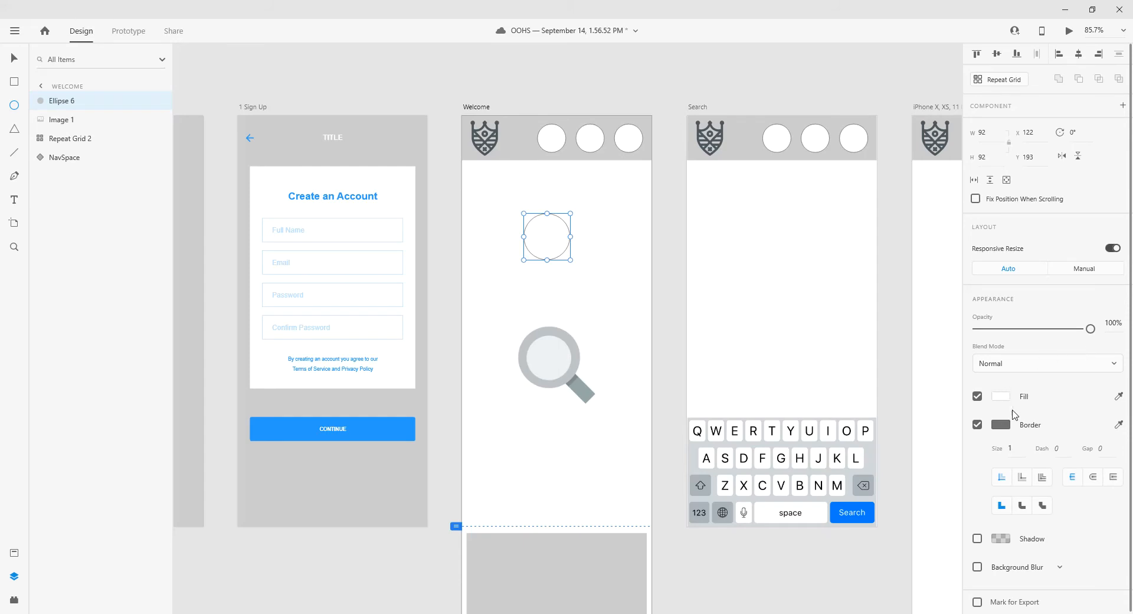
pyautogui.click(1119, 425)
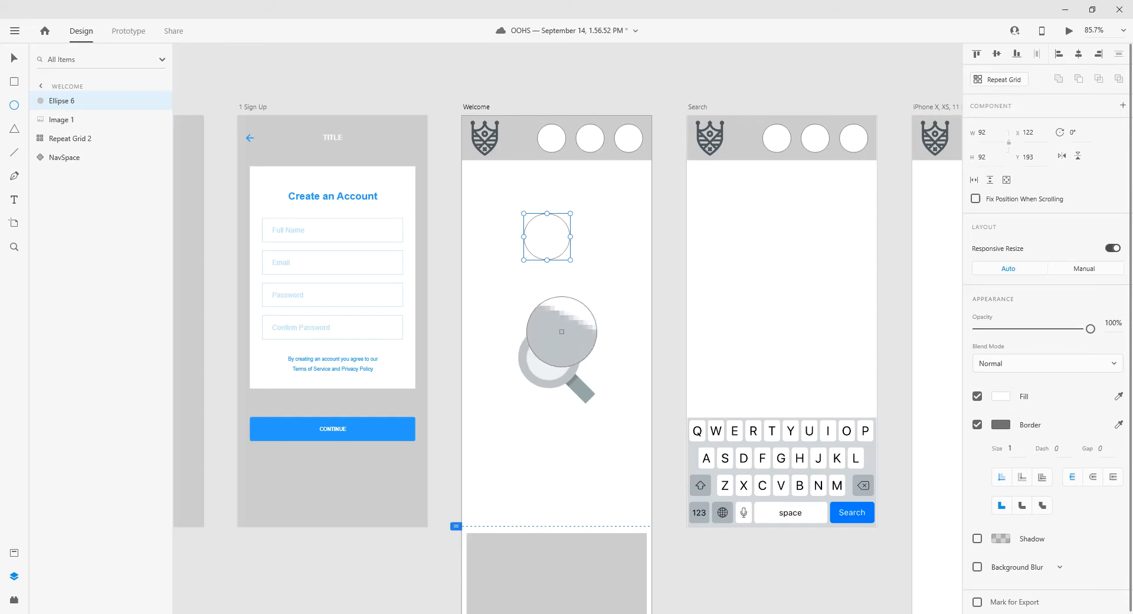
pyautogui.click(561, 331)
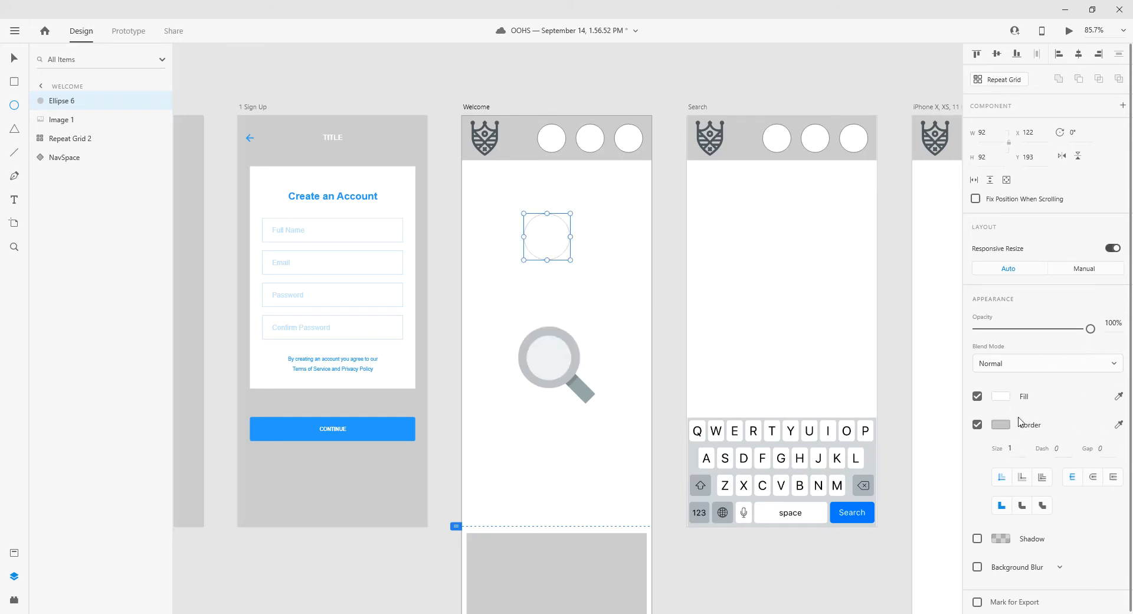
pyautogui.click(1118, 396)
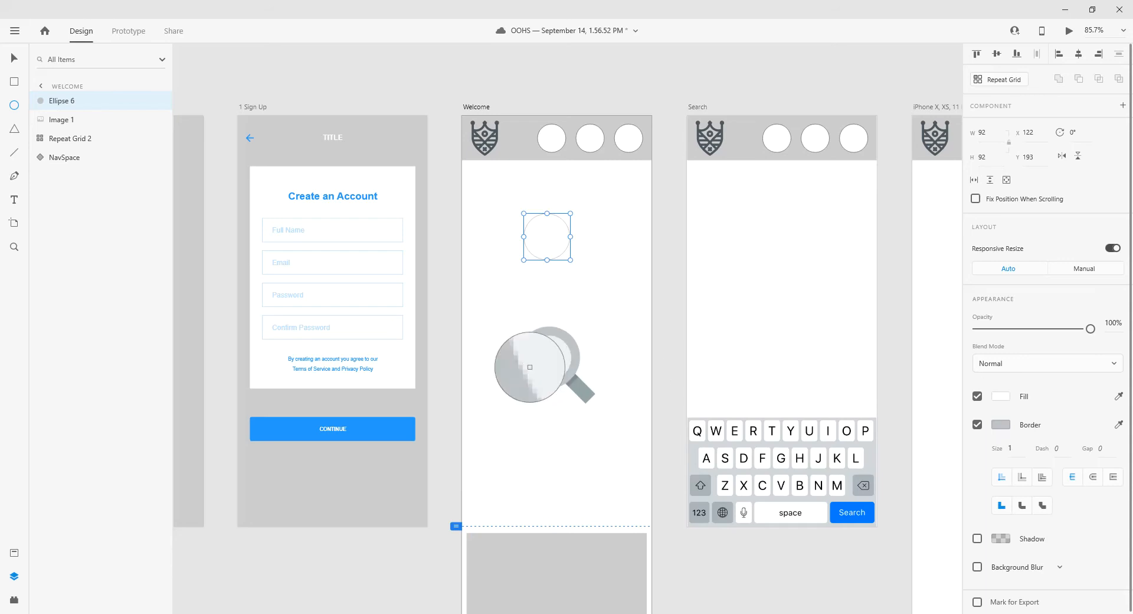
pyautogui.click(553, 358)
# - Enlarge the circle to about 134 px and position it just above the reference magnifier
pyautogui.click(13, 58)
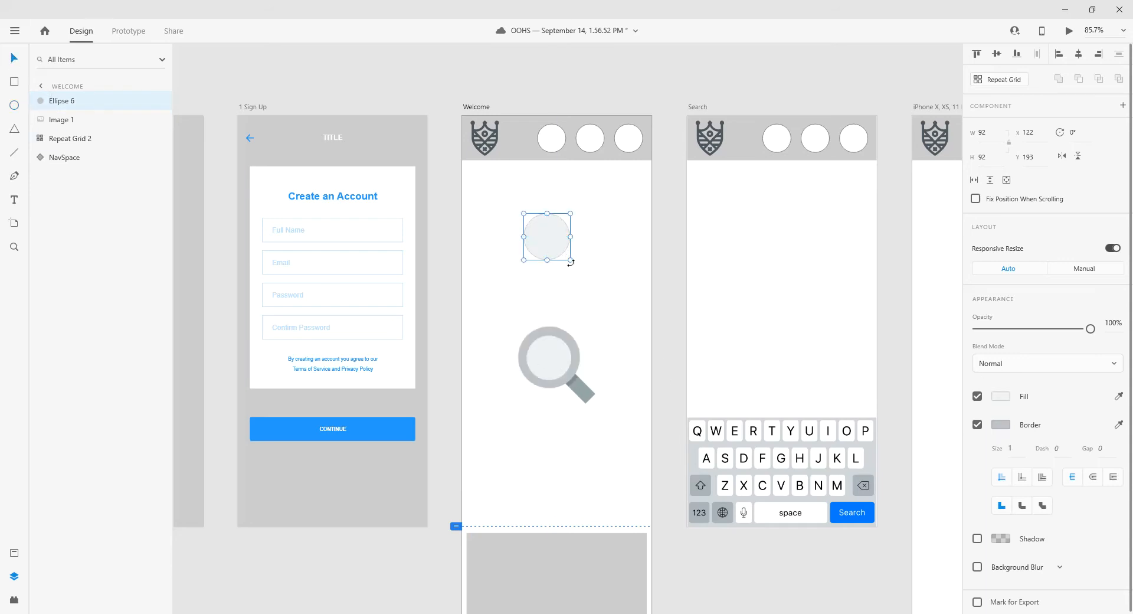
pyautogui.moveTo(570, 261); pyautogui.dragTo(589, 321)
pyautogui.moveTo(565, 282); pyautogui.dragTo(562, 271)
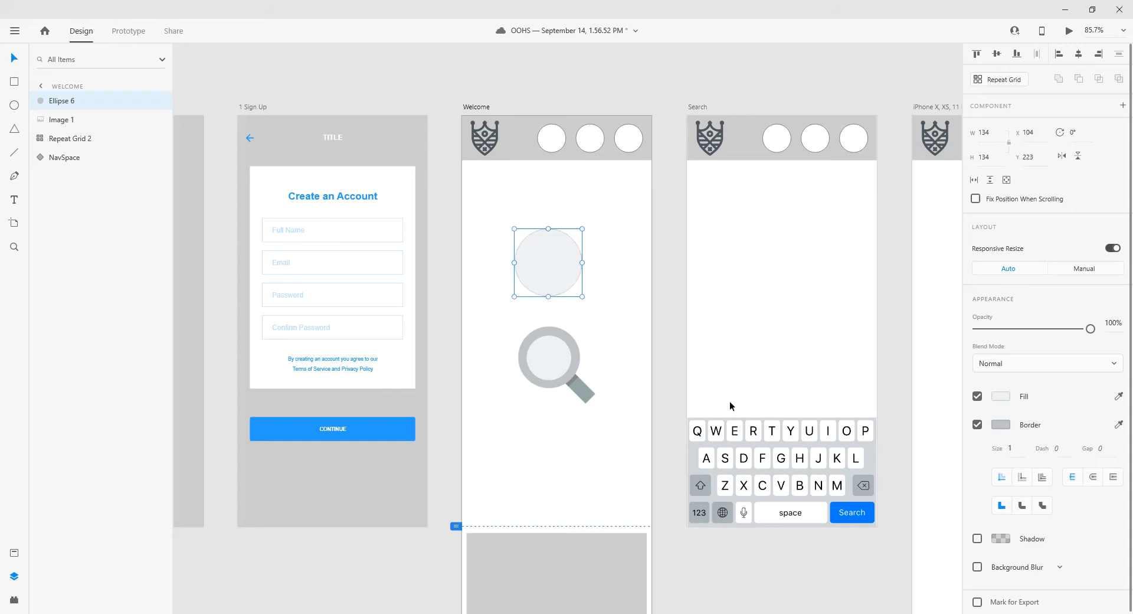
# - Thicken the circle's border to size 17 so it matches the reference ring
pyautogui.click(1007, 448)
pyautogui.hotkey('shift', 'Up')
pyautogui.hotkey('shift', 'Up')
pyautogui.hotkey('shift', 'Down')
pyautogui.press('Up')
pyautogui.press('Up')
pyautogui.press('Up')
pyautogui.press('Up')
pyautogui.press('Up')
pyautogui.press('Up')
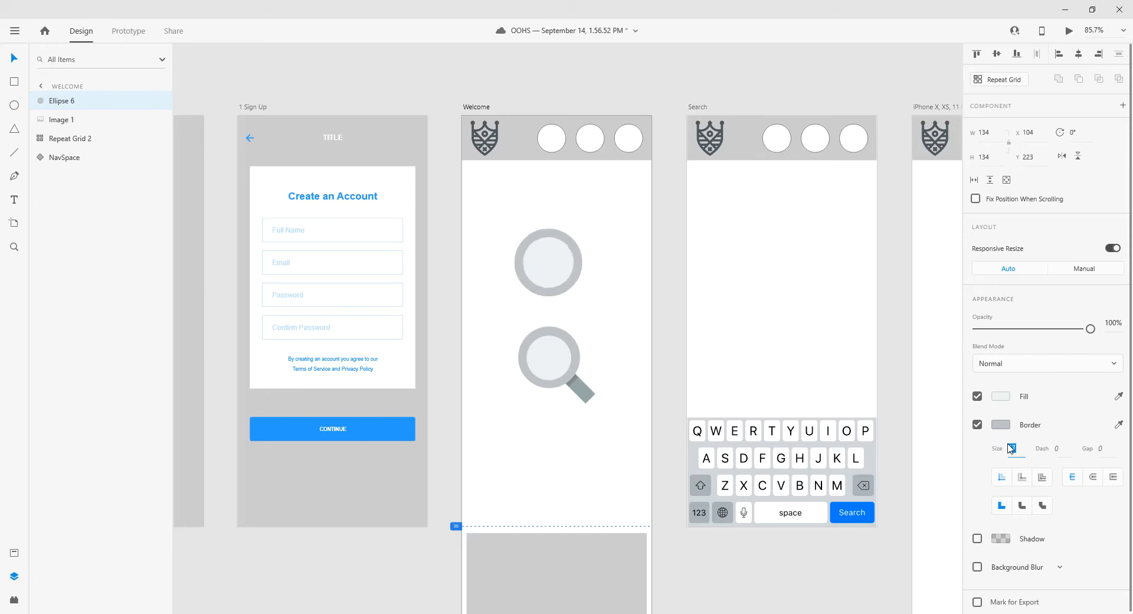
# - Fit the circle to the reference lens at about 125 px and move it back above the image
pyautogui.moveTo(560, 261); pyautogui.dragTo(582, 387)
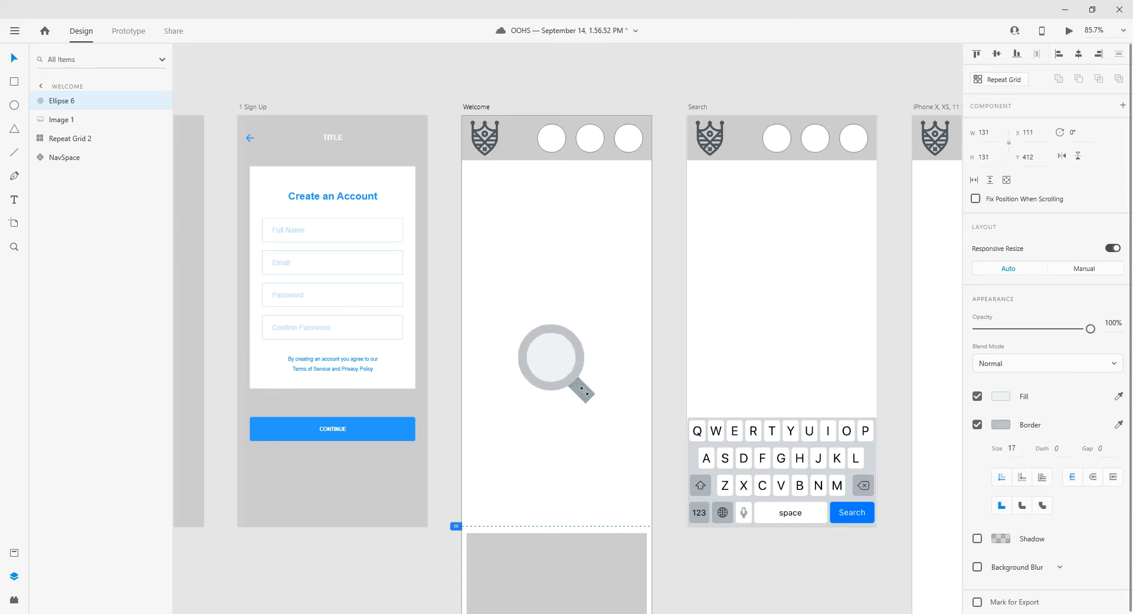
pyautogui.moveTo(556, 345); pyautogui.dragTo(570, 246)
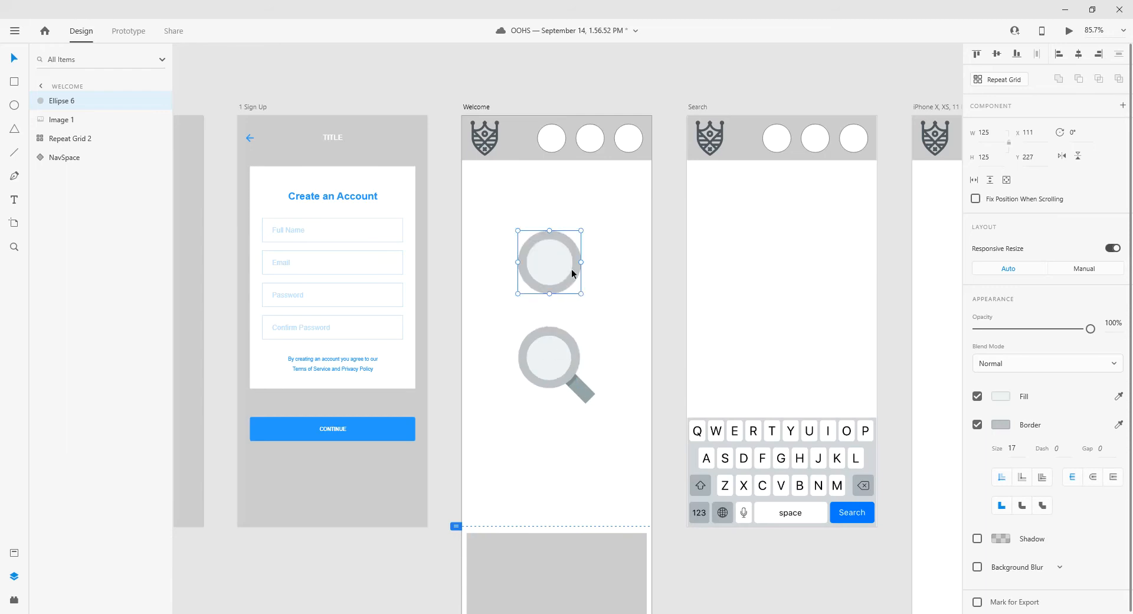
pyautogui.moveTo(581, 293); pyautogui.dragTo(612, 321)
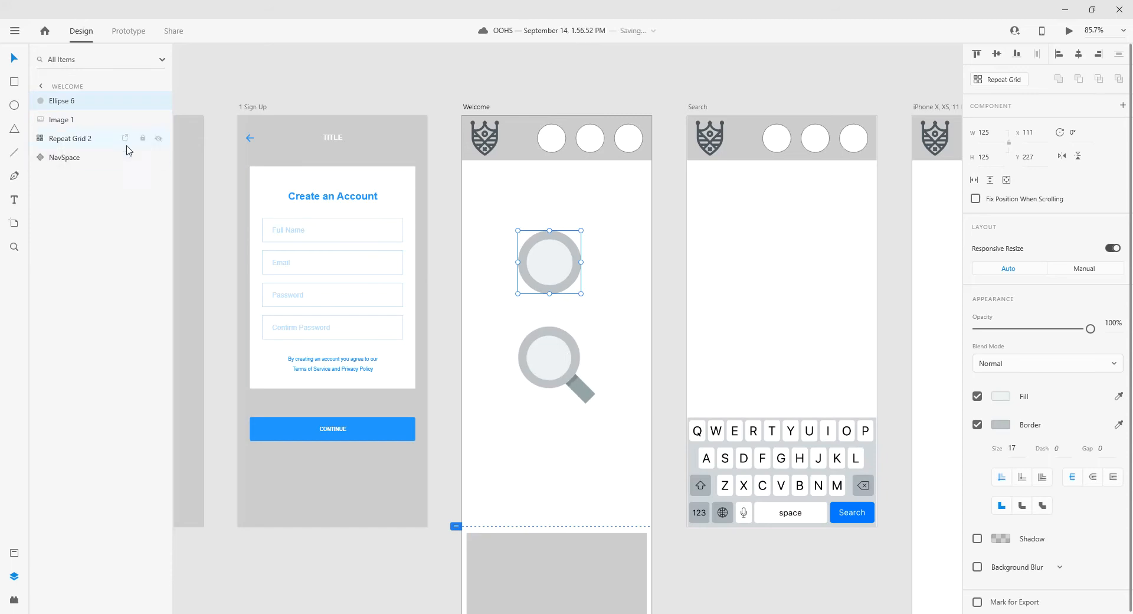
# - Draw a diagonal handle line about 54 by 54 px from the circle's lower-right edge and set its border size to 26
pyautogui.click(16, 155)
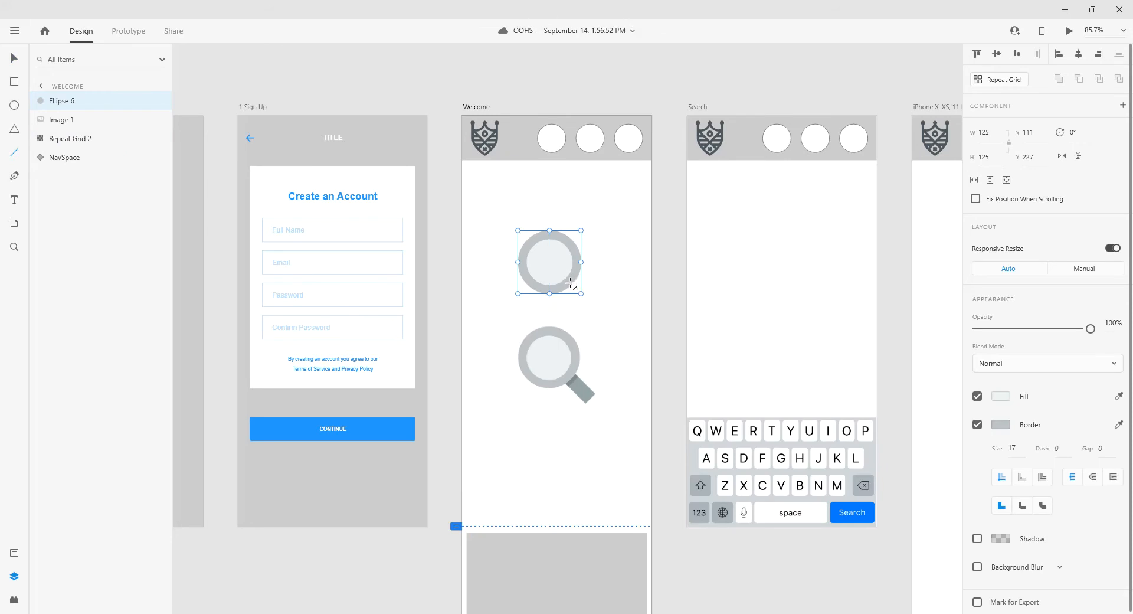
pyautogui.moveTo(570, 285)
pyautogui.mouseDown()
pyautogui.moveTo(602, 319)
pyautogui.moveTo(597, 310)
pyautogui.mouseUp()
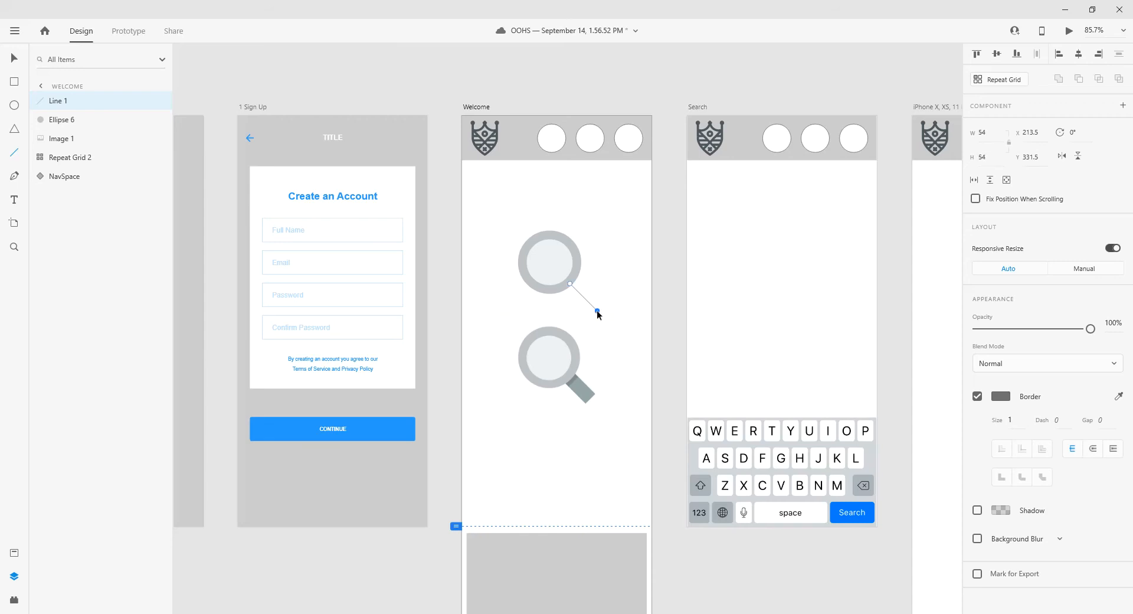
pyautogui.click(1011, 421)
pyautogui.write('26')
pyautogui.press('Return')
# - Sample the reference handle's grey-green for the line's border and place the line behind the circle
pyautogui.click(1118, 396)
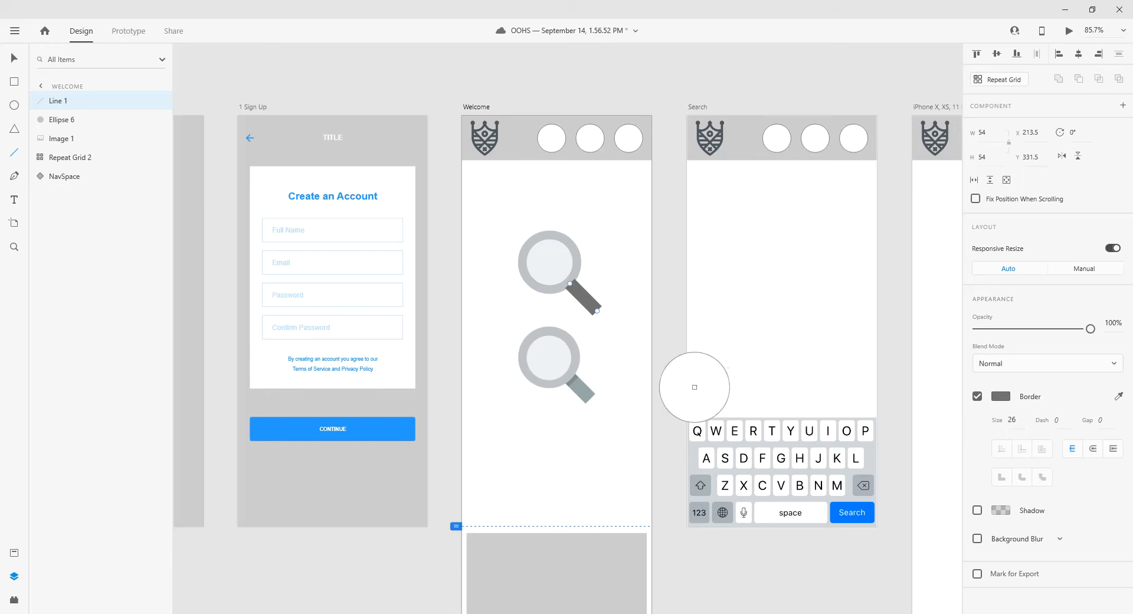
pyautogui.click(579, 392)
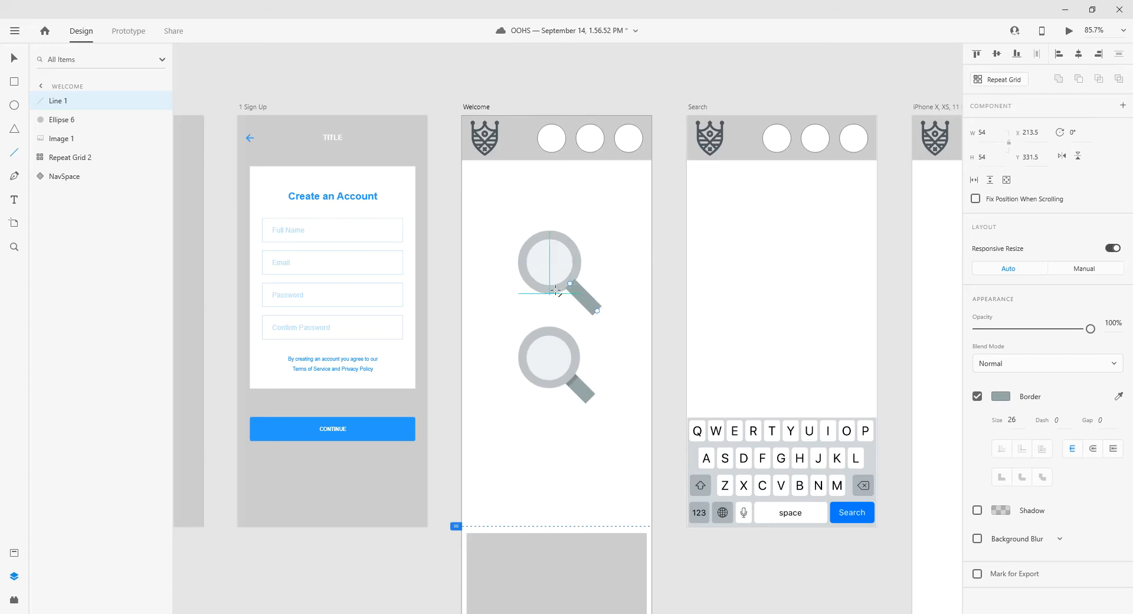
pyautogui.moveTo(513, 237); pyautogui.dragTo(629, 390)
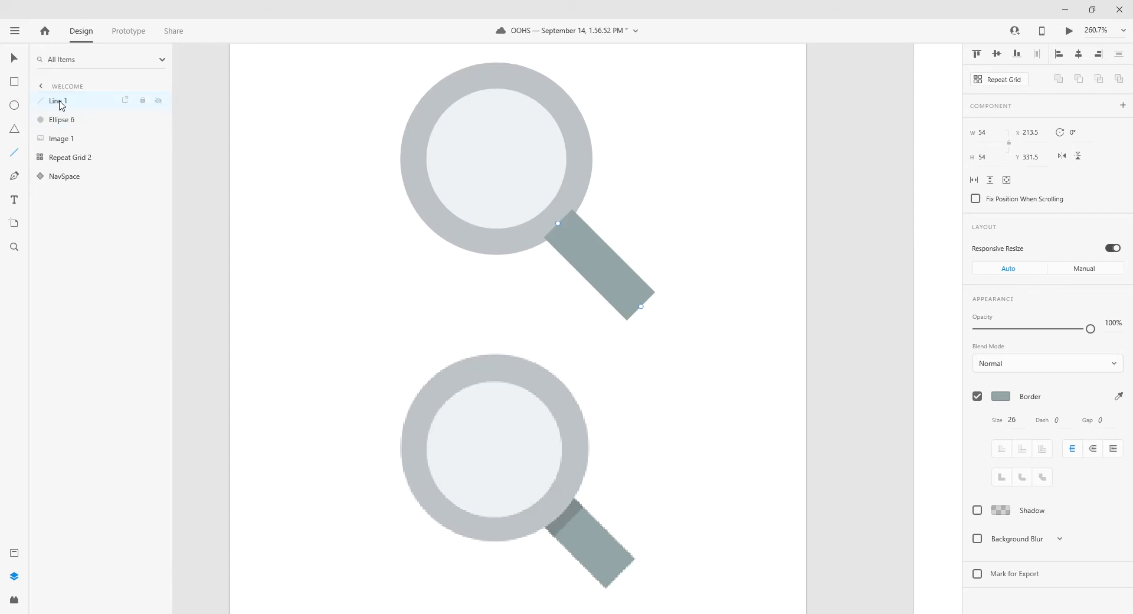
pyautogui.moveTo(62, 110); pyautogui.dragTo(62, 131)
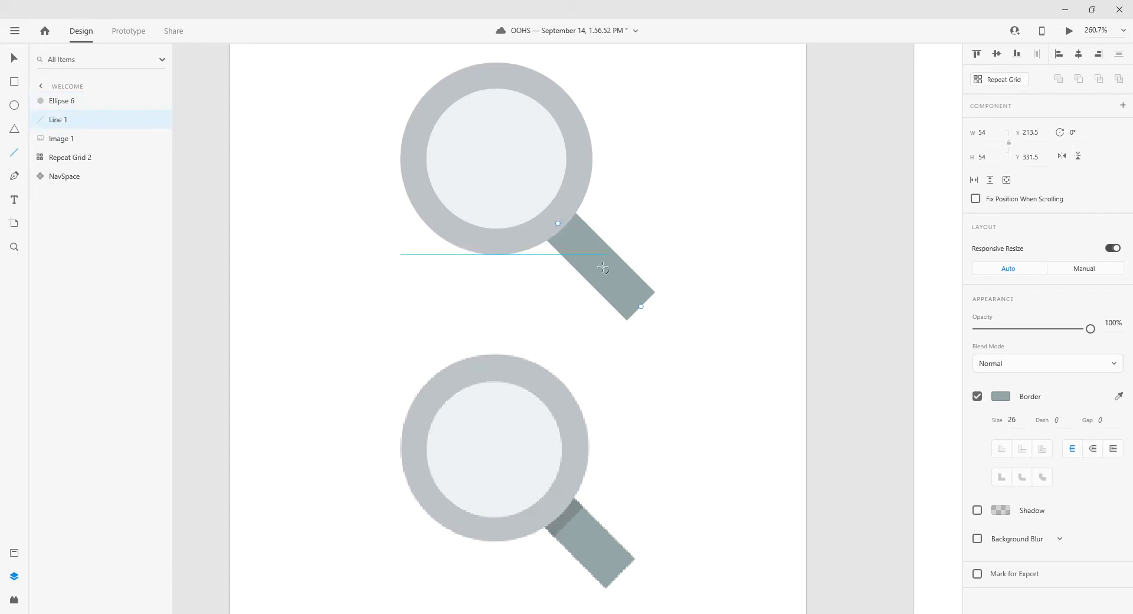
# - Duplicate the handle line and shorten the copy to about 11 by 11 px at the circle's end
pyautogui.click(21, 62)
pyautogui.rightClick(621, 286)
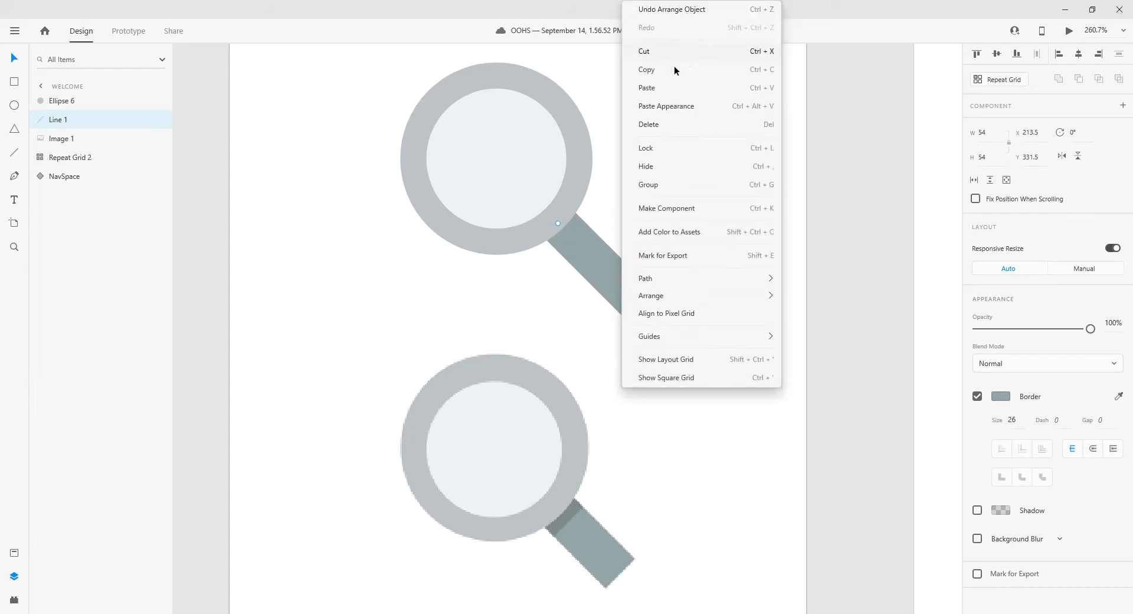
pyautogui.click(498, 3)
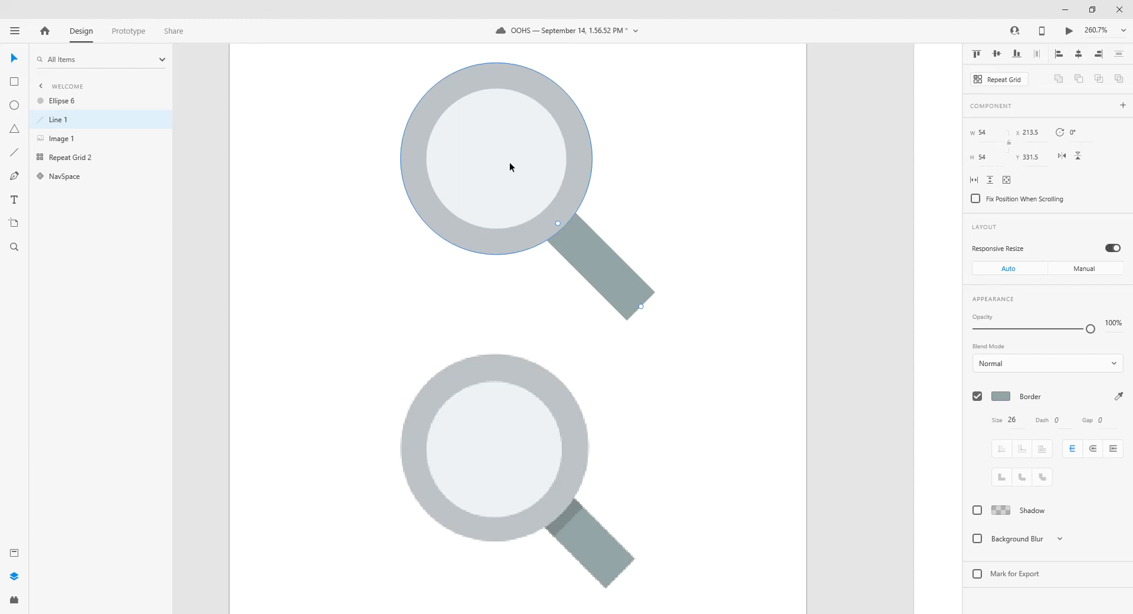
pyautogui.hotkey('ctrl', 'v')
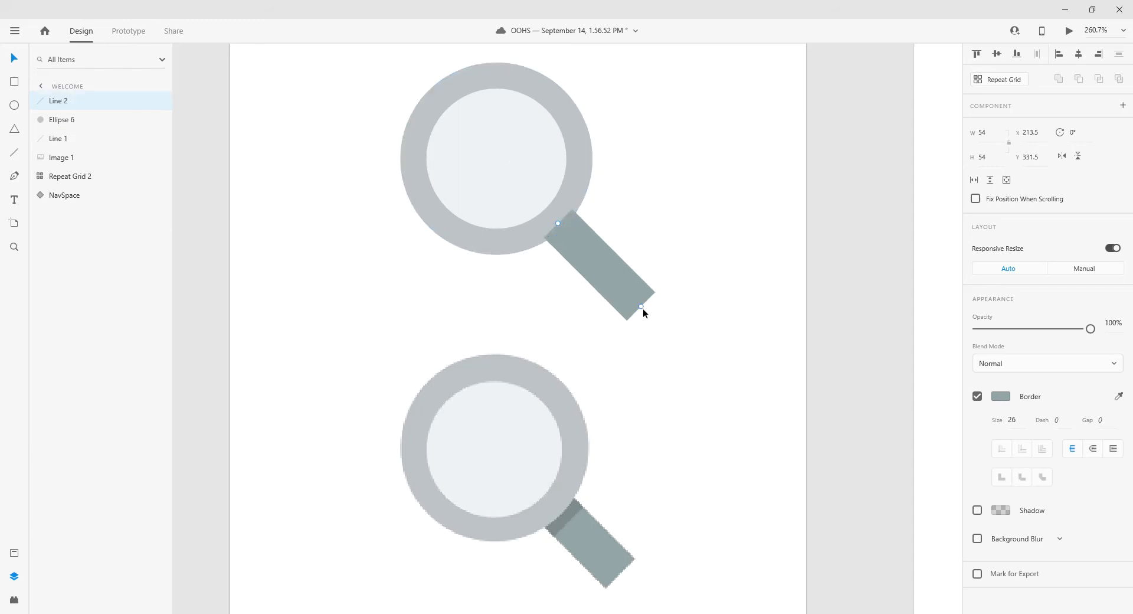
pyautogui.moveTo(641, 307); pyautogui.dragTo(593, 251)
# - Colour the short line with the reference handle's darker band and place it behind the circle
pyautogui.click(1118, 396)
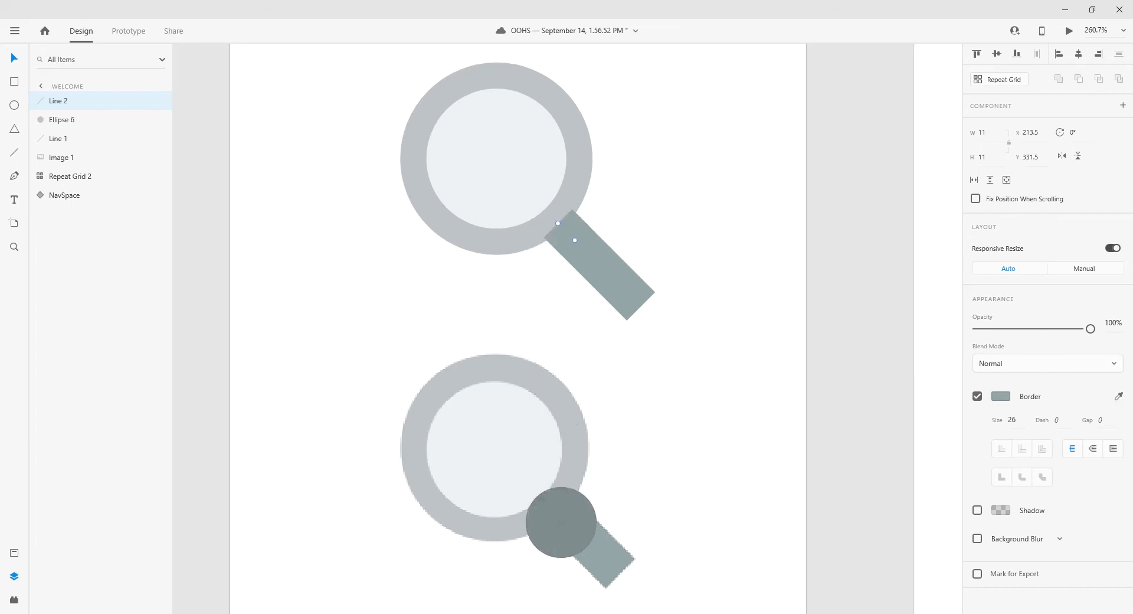
pyautogui.click(563, 525)
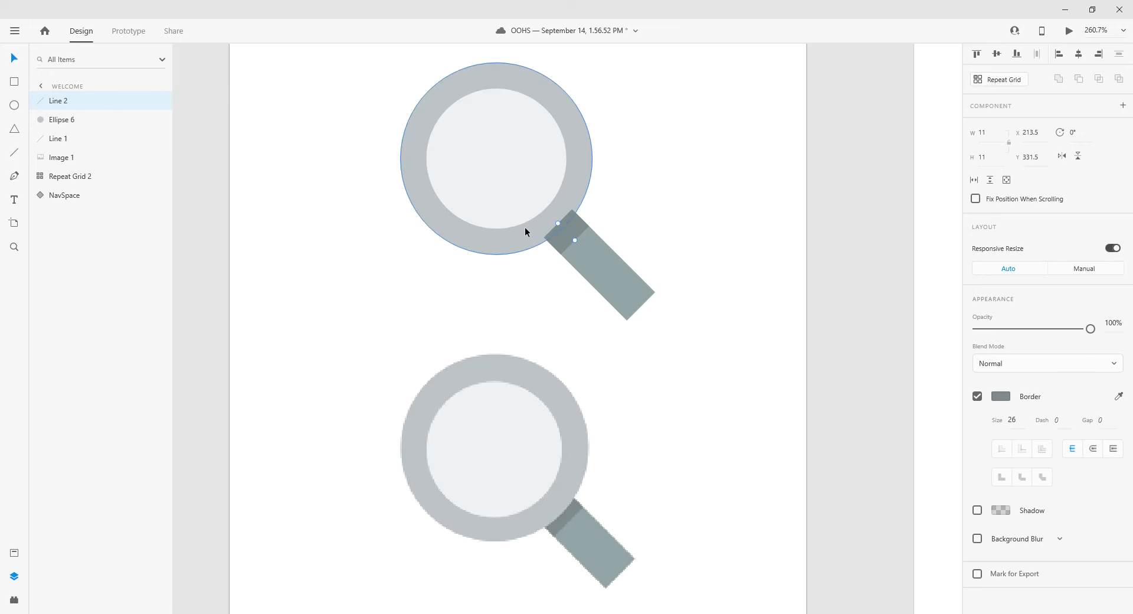
pyautogui.moveTo(63, 101); pyautogui.dragTo(64, 138)
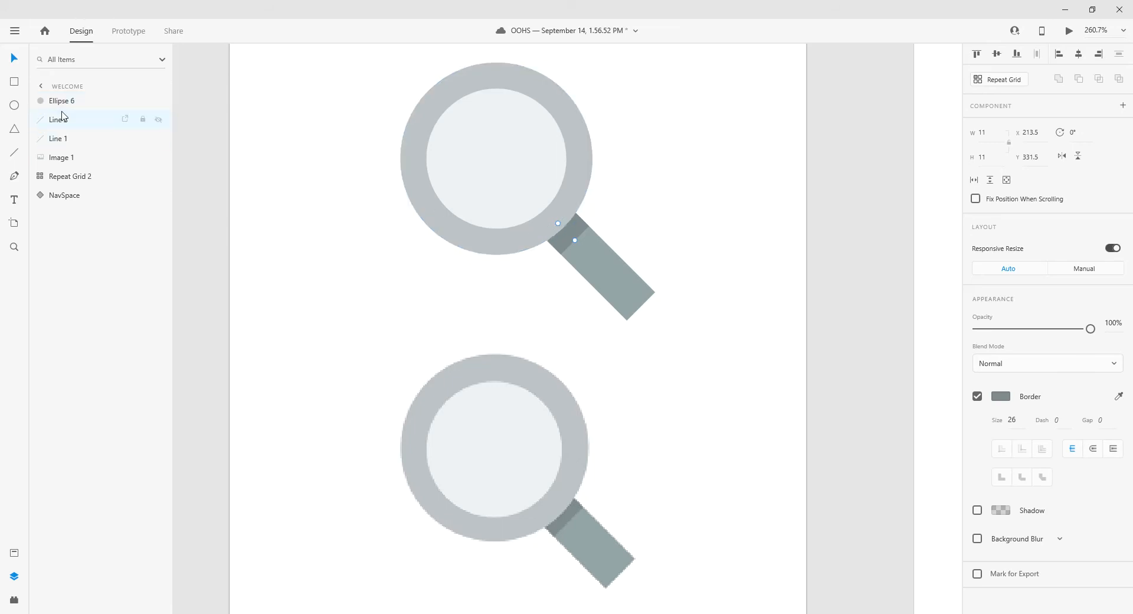
# - Delete the short dark band from the handle
pyautogui.click(320, 272)
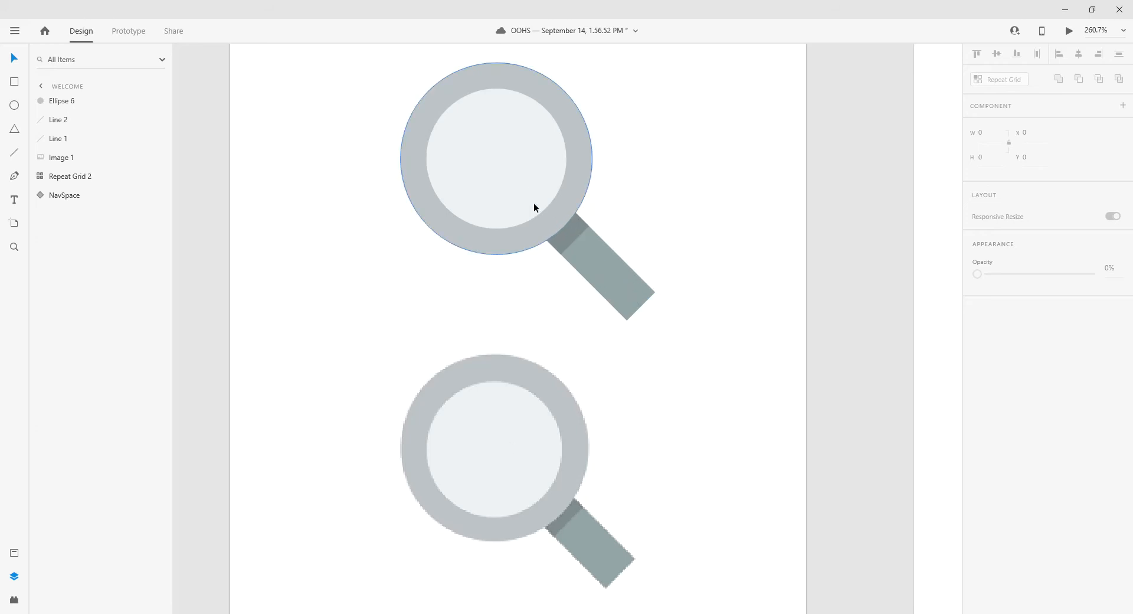
pyautogui.click(563, 239)
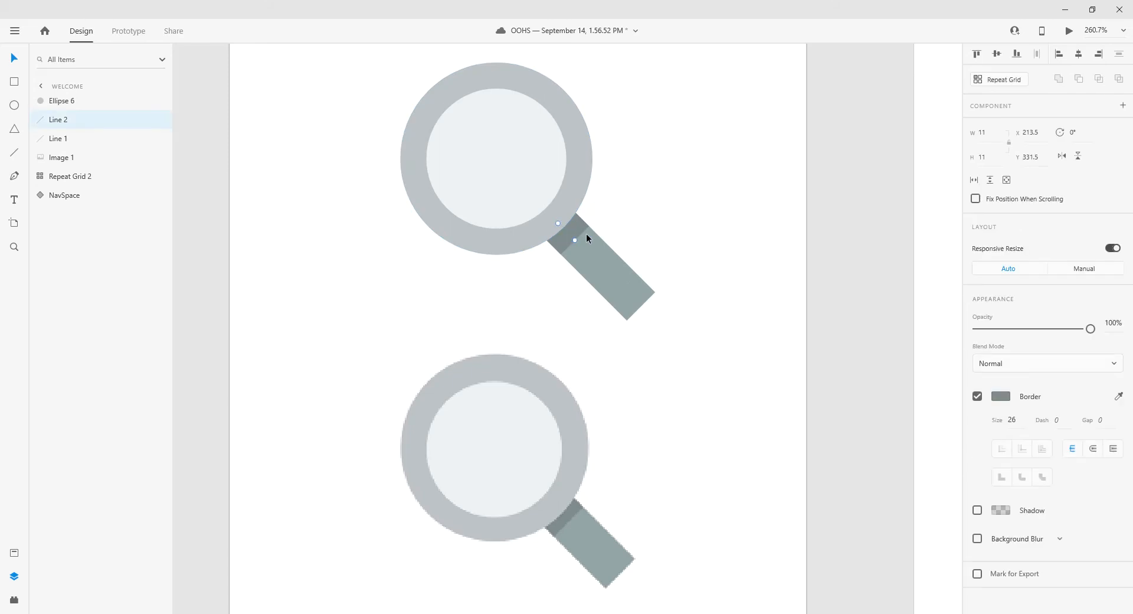
pyautogui.press('Delete')
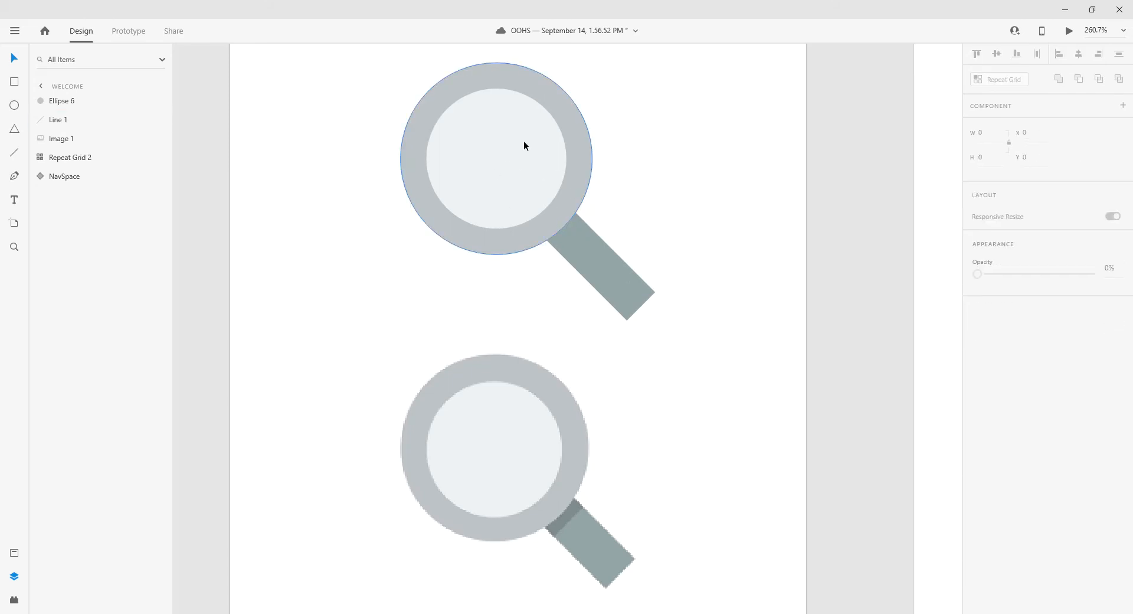
# - Turn off the fill of the magnifier's circle, leaving only its border
pyautogui.click(582, 165)
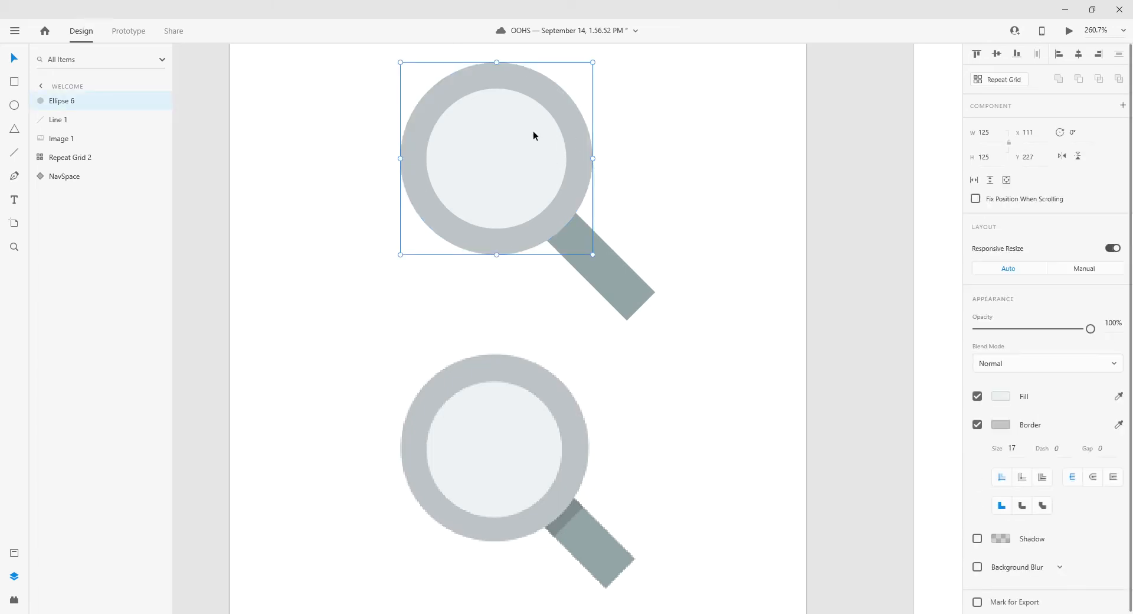
pyautogui.click(977, 397)
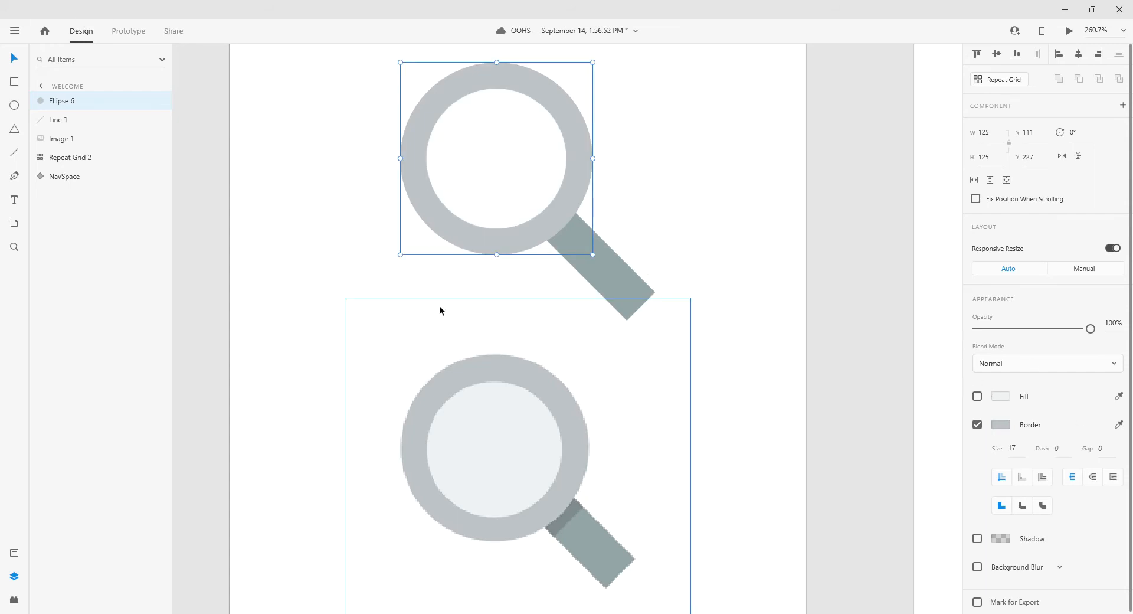
# - Recolour the magnifier's handle line with the grey sampled from the circle's ring
pyautogui.click(624, 293)
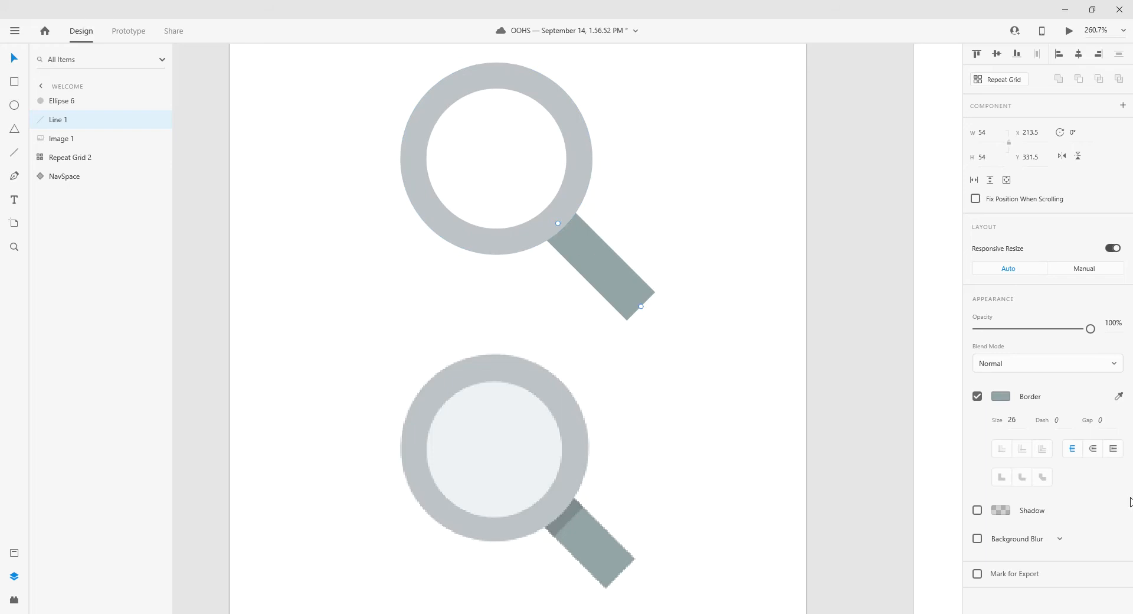
pyautogui.click(1118, 396)
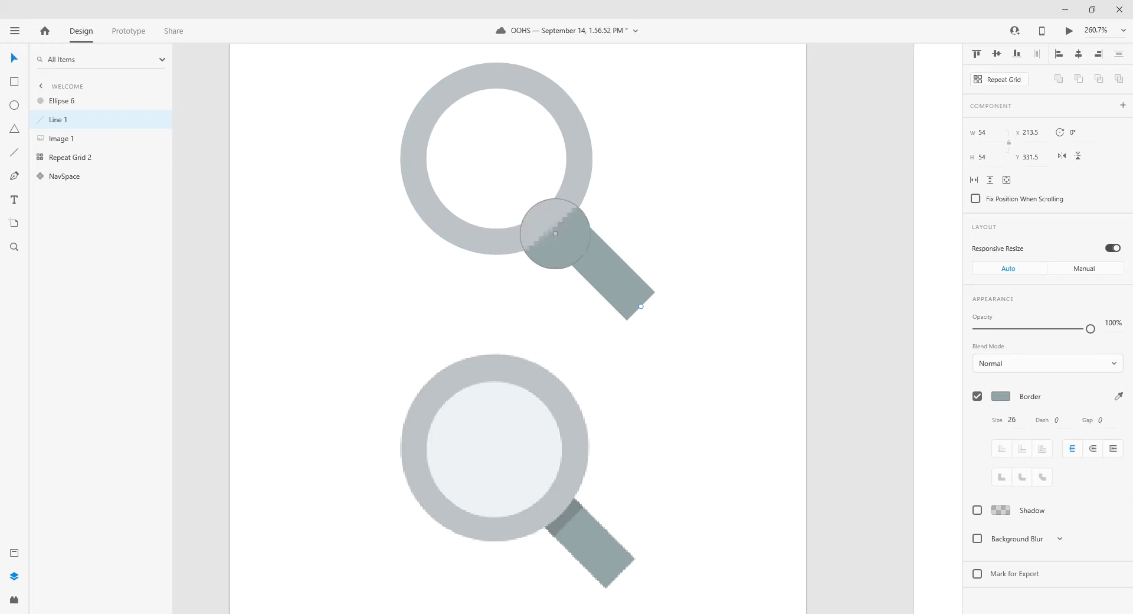
pyautogui.click(519, 235)
pyautogui.click(11, 57)
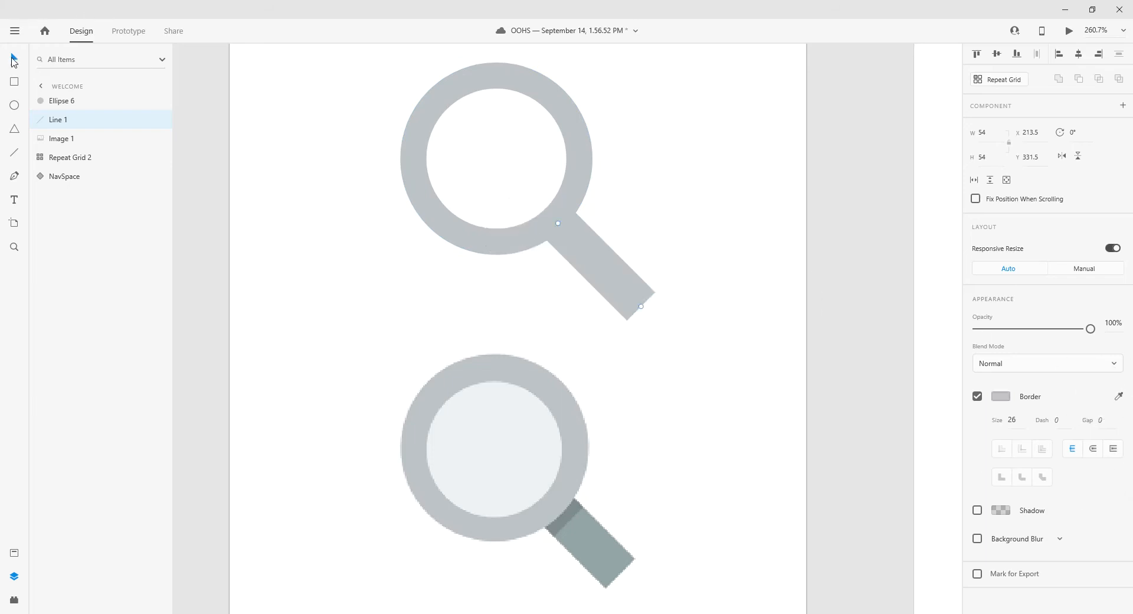
# - Delete the reference magnifying glass image from the Welcome artboard
pyautogui.click(447, 447)
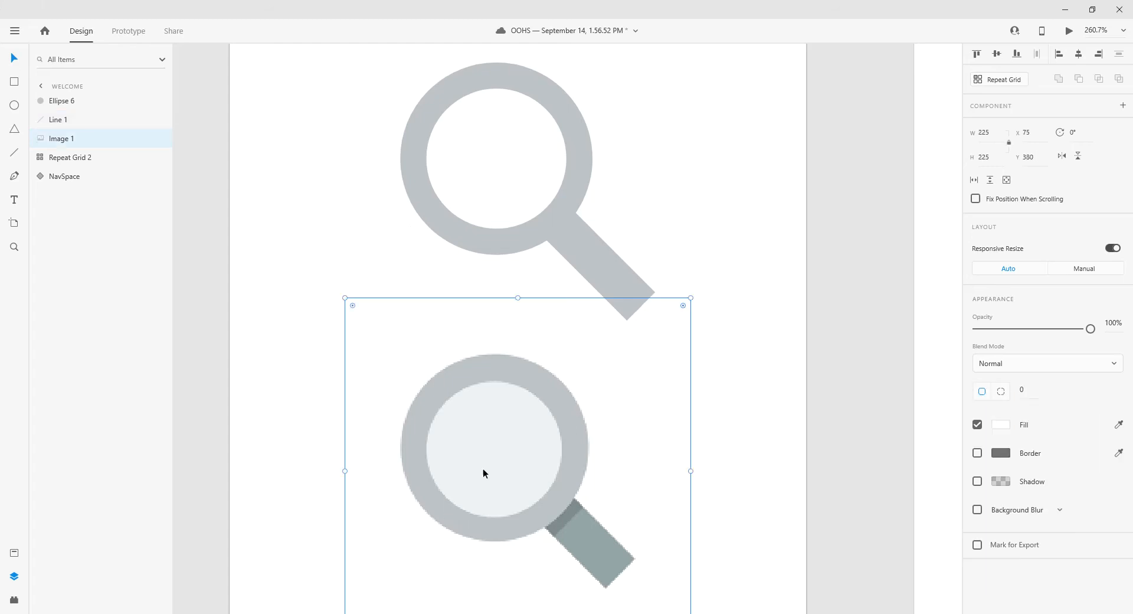
pyautogui.scroll(-3, 483, 472)
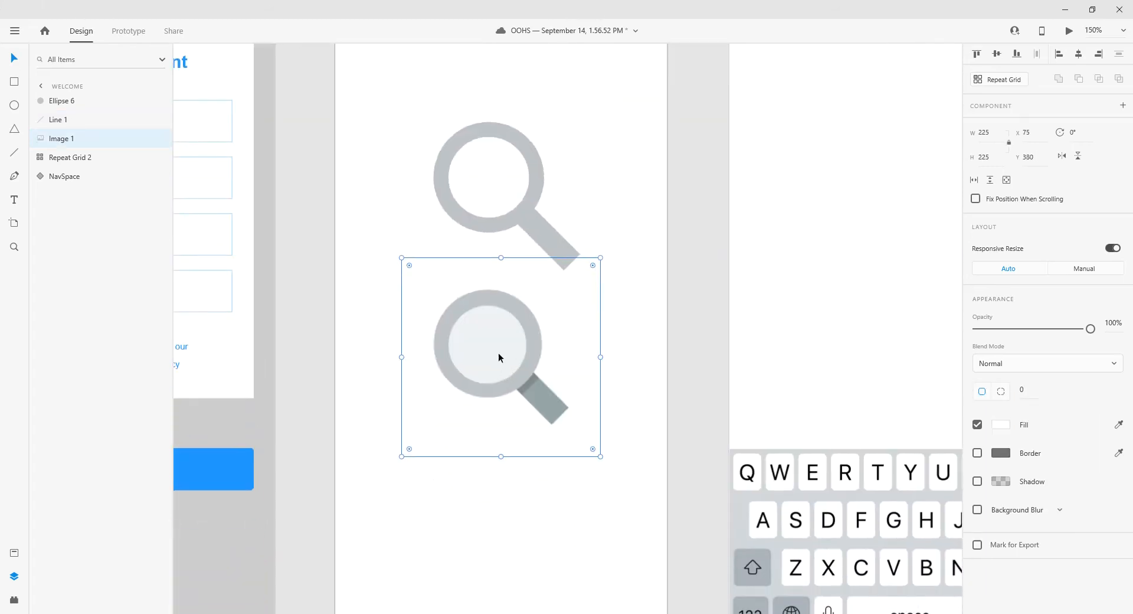
pyautogui.press('Delete')
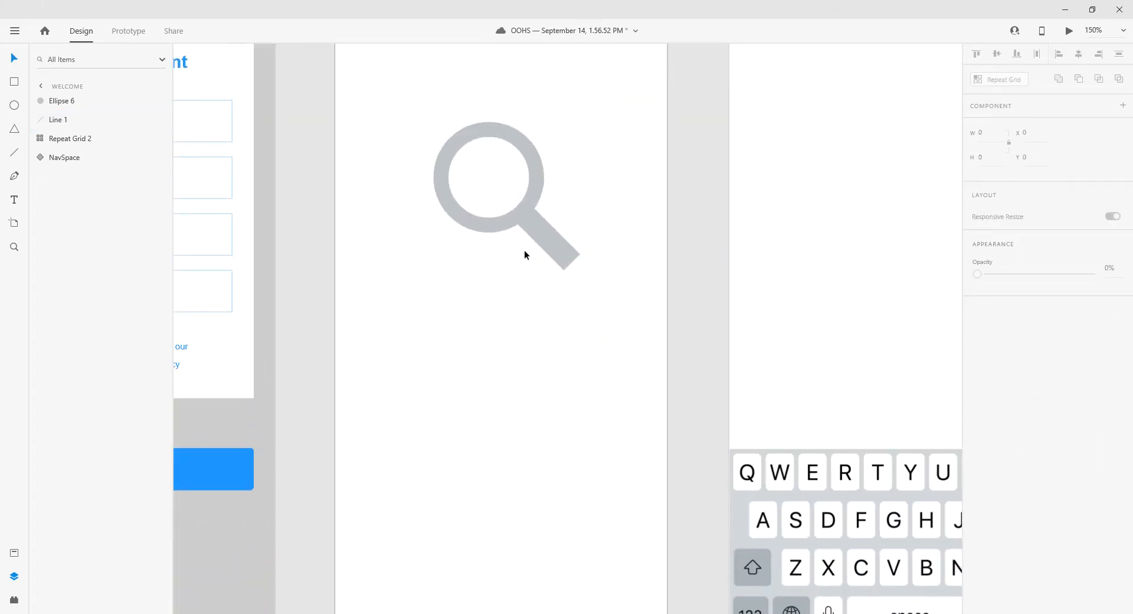
# - Scale the magnifier's circle and handle down together until the circle is about 43 px wide
pyautogui.click(508, 207)
pyautogui.keyDown('shift'); pyautogui.click(562, 255); pyautogui.keyUp('shift')
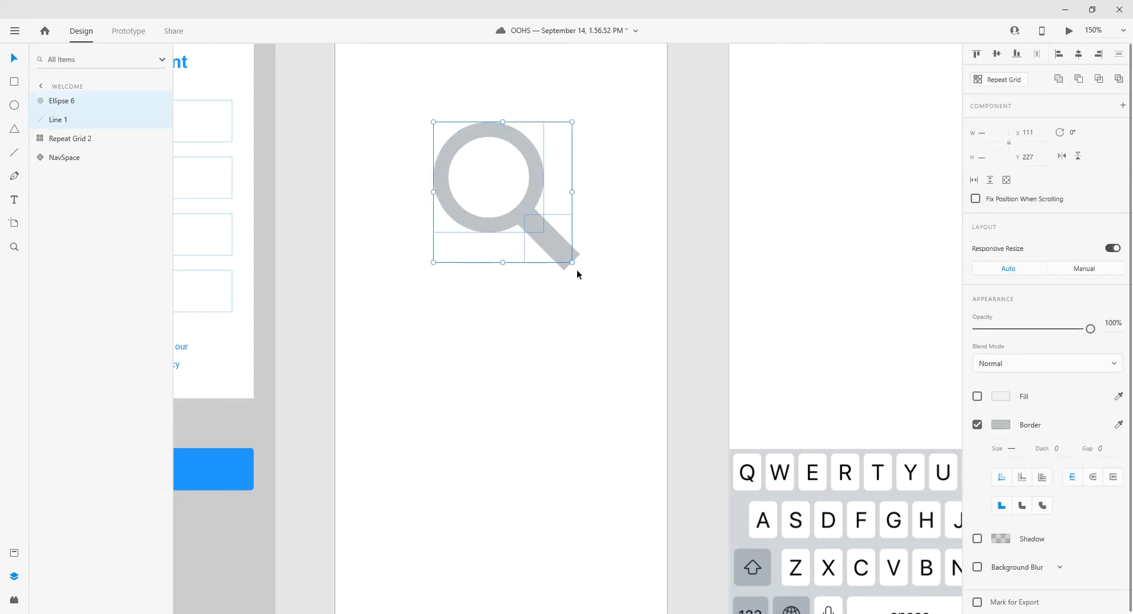
pyautogui.scroll(5, 574, 263)
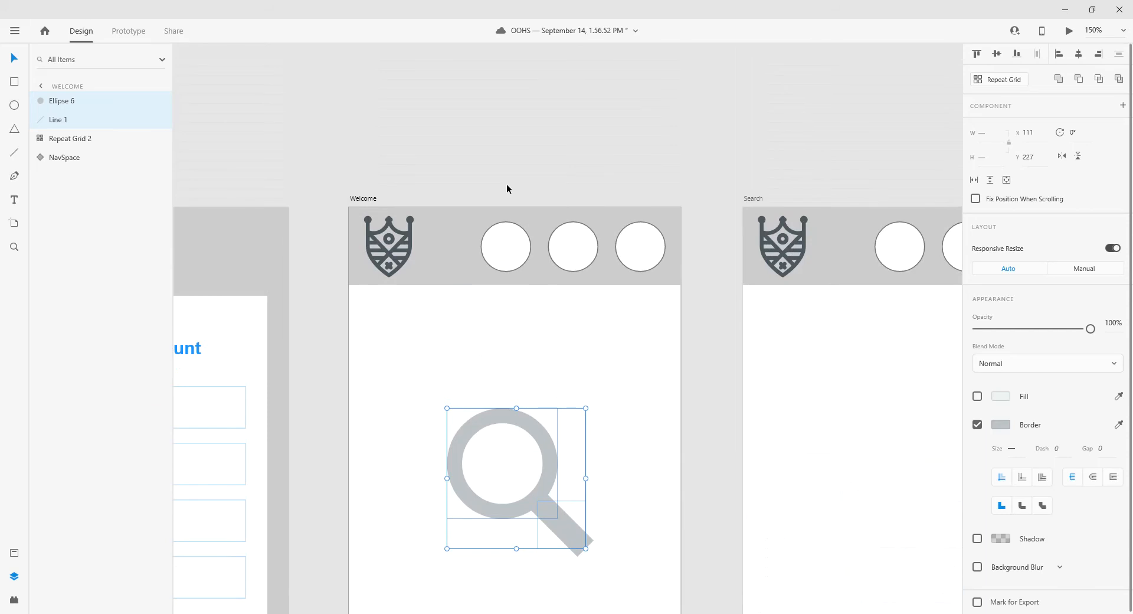
pyautogui.moveTo(585, 549); pyautogui.dragTo(536, 521)
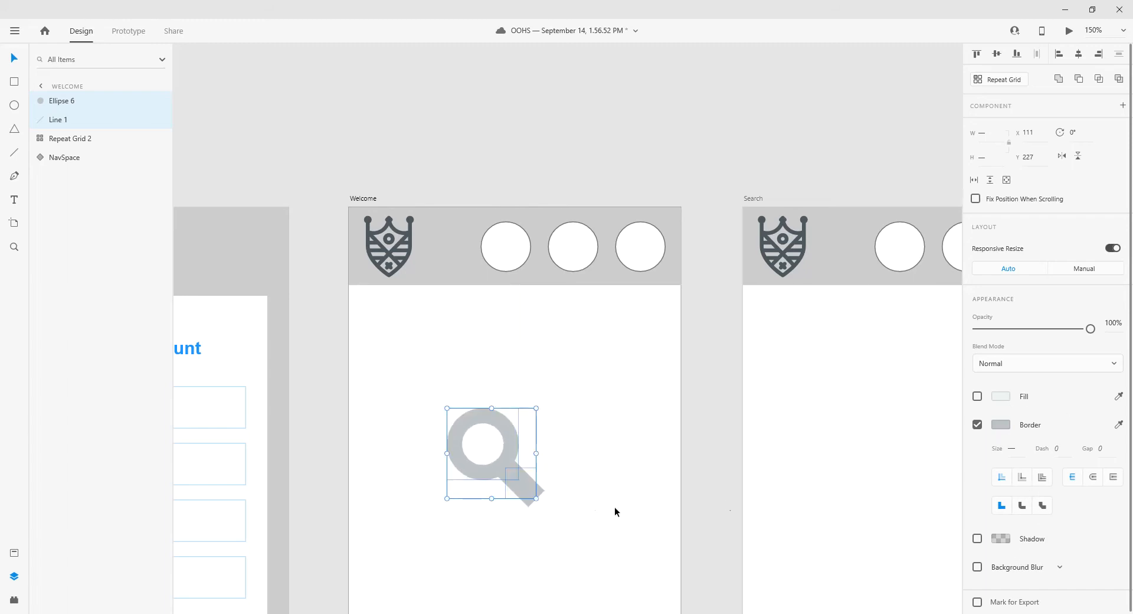
pyautogui.click(526, 469)
pyautogui.moveTo(411, 391); pyautogui.dragTo(676, 560)
pyautogui.moveTo(535, 498); pyautogui.dragTo(495, 462)
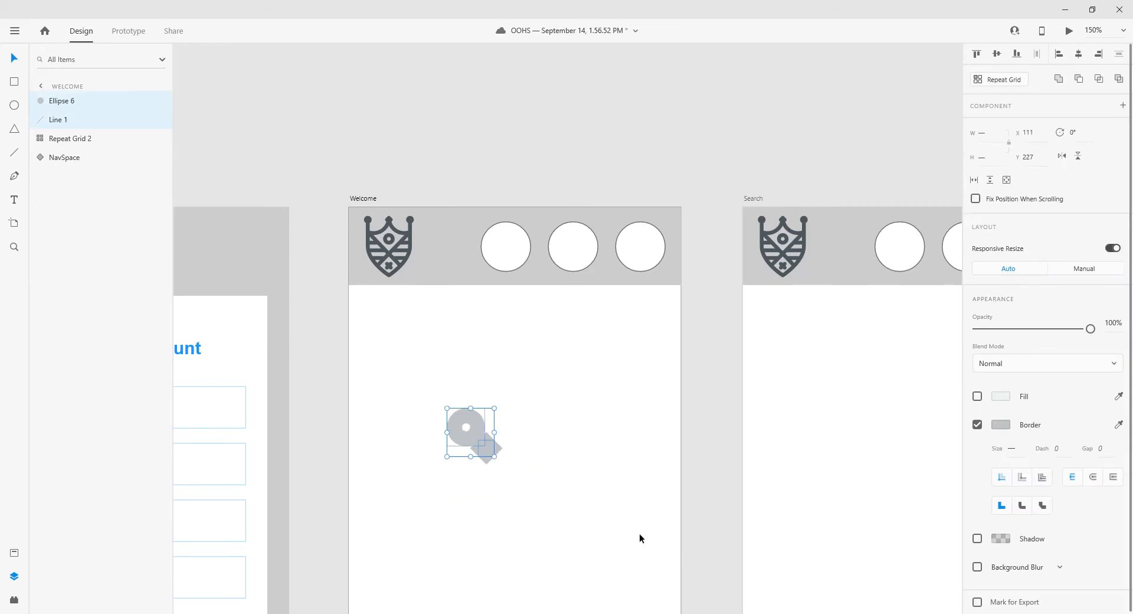
# - Set the border size to 5 for the magnifier's circle and 8 for its handle line
pyautogui.click(647, 464)
pyautogui.click(474, 435)
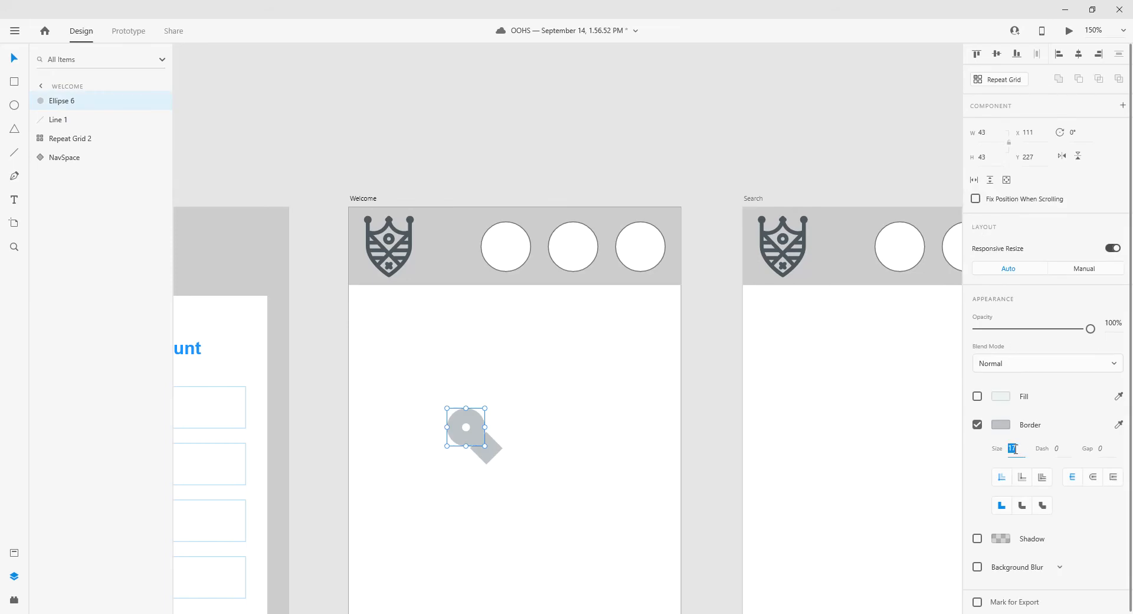
pyautogui.click(592, 581)
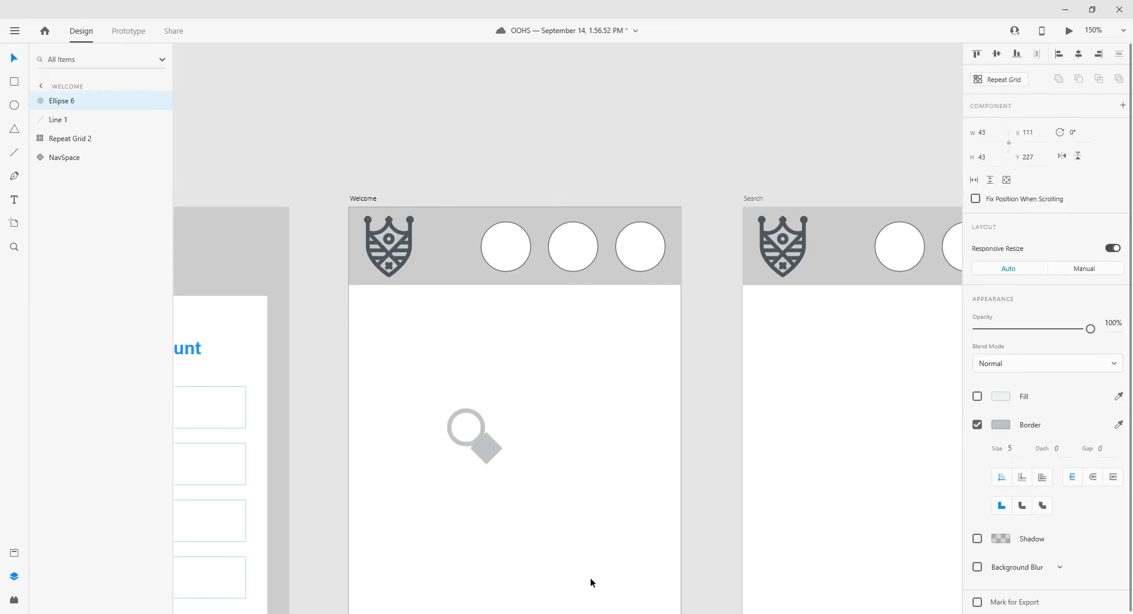
pyautogui.click(487, 451)
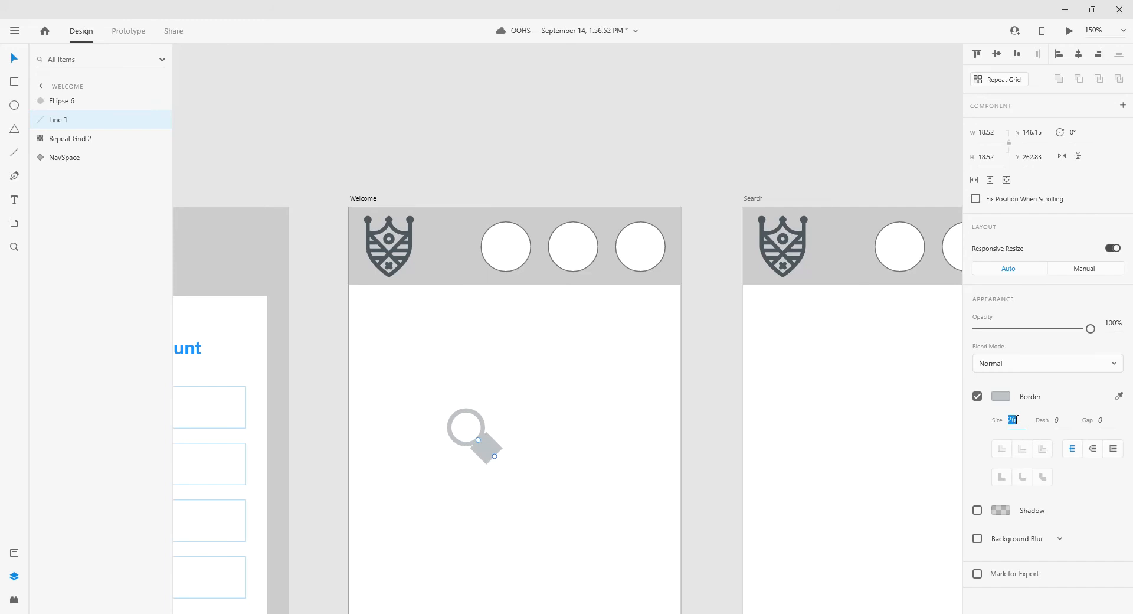
pyautogui.write('8')
pyautogui.press('Return')
# - Shrink the magnifier slightly and place it beneath the Welcome artboard's crest logo at X 19, Y 101
pyautogui.keyDown('shift'); pyautogui.click(460, 416); pyautogui.keyUp('shift')
pyautogui.moveTo(494, 456); pyautogui.dragTo(578, 249)
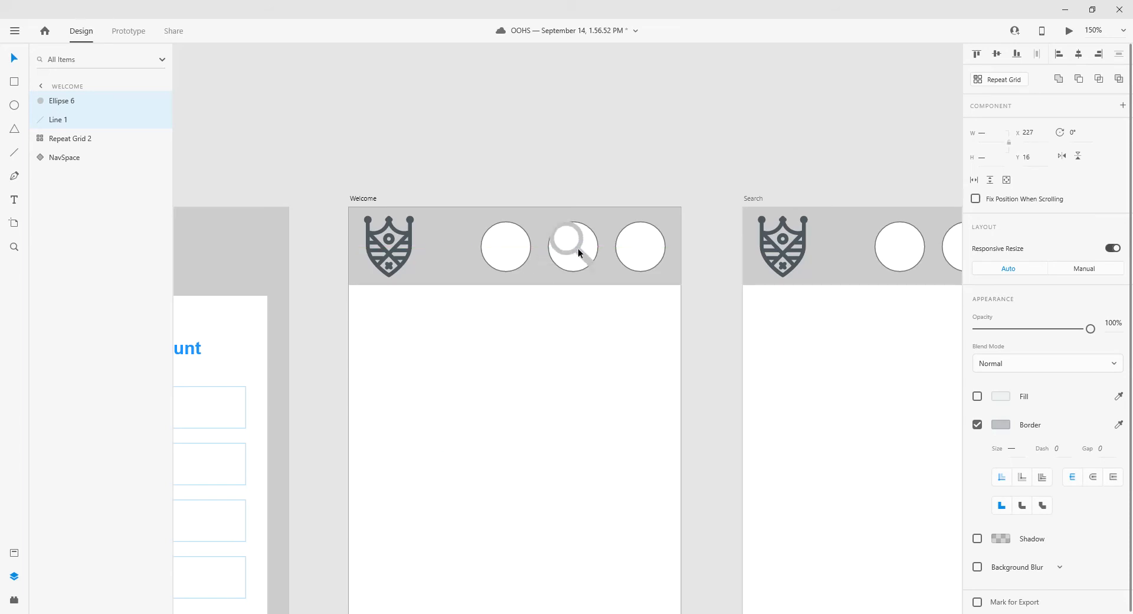
pyautogui.moveTo(579, 350); pyautogui.dragTo(581, 357)
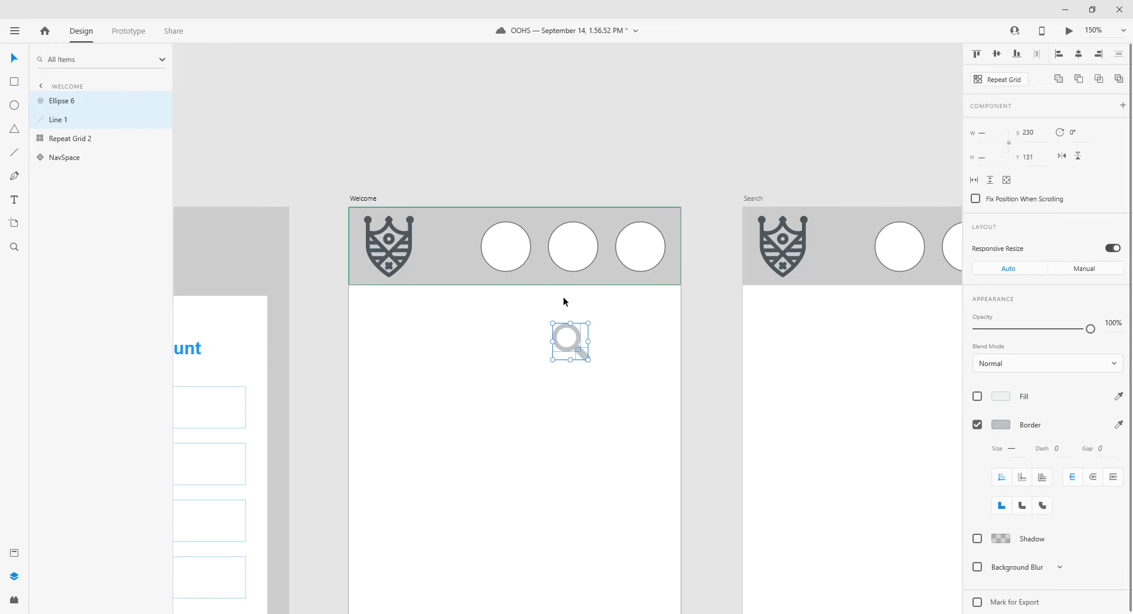
pyautogui.click(591, 352)
pyautogui.moveTo(589, 362); pyautogui.dragTo(547, 378)
pyautogui.click(569, 358)
pyautogui.click(539, 328)
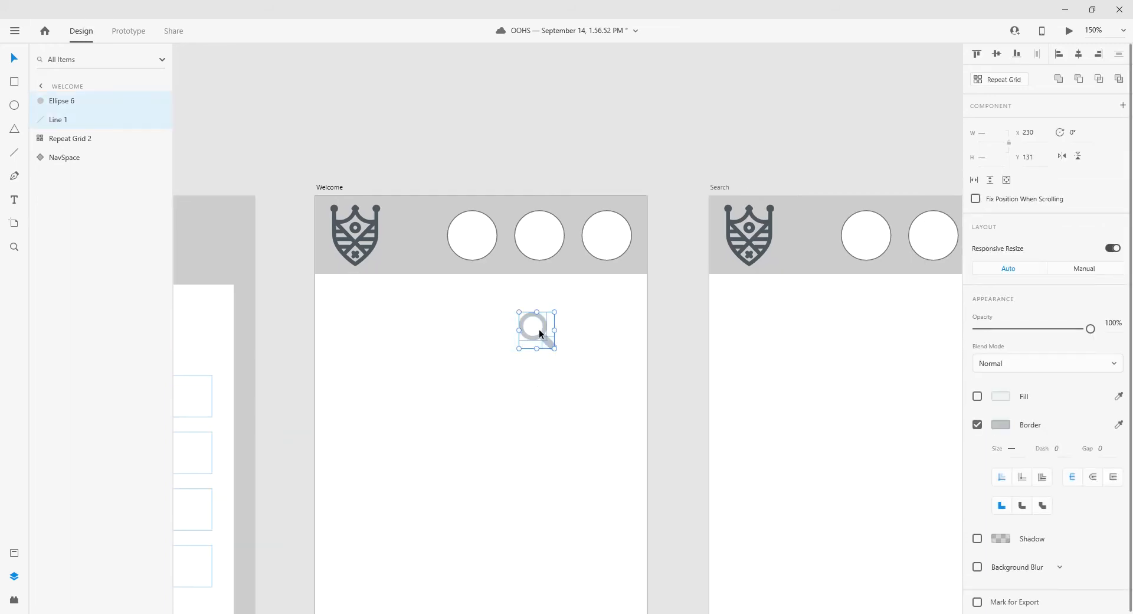
pyautogui.moveTo(571, 374); pyautogui.dragTo(360, 308)
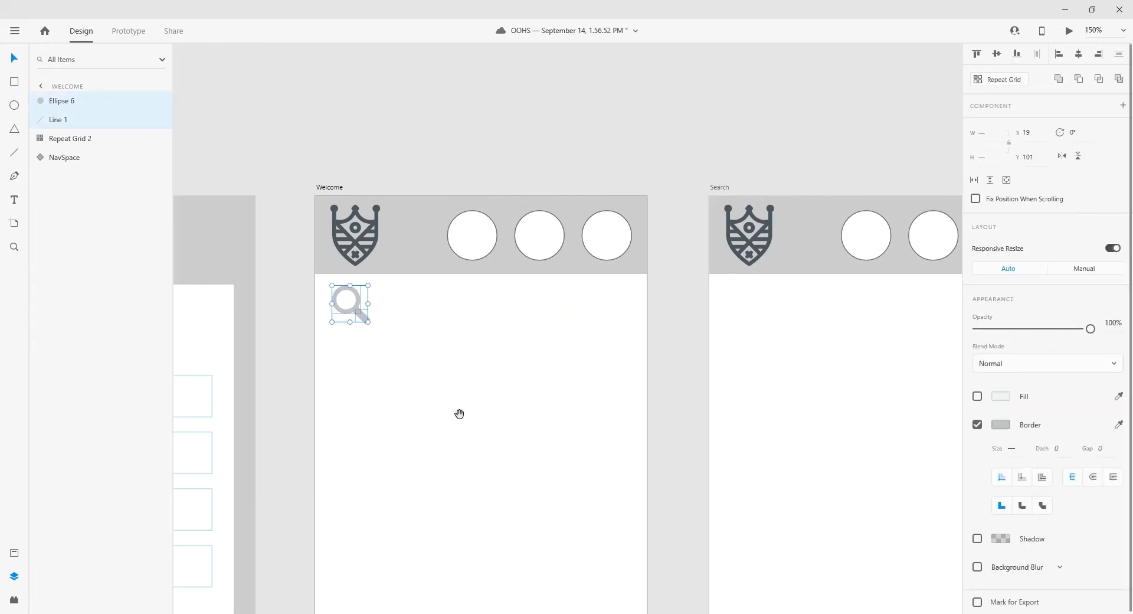
pyautogui.moveTo(458, 412); pyautogui.dragTo(518, 329)
pyautogui.scroll(-3, 517, 329)
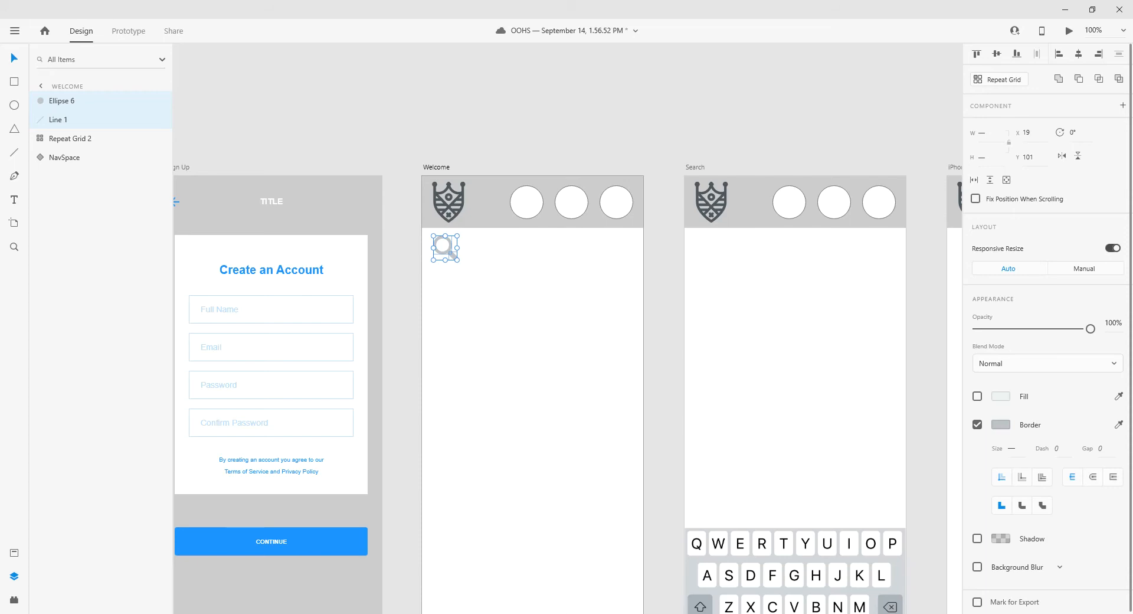
# - Switch to Chrome, copy the enlarged gradient Instagram icon from the image results, and return to Adobe XD
pyautogui.moveTo(507, 613)
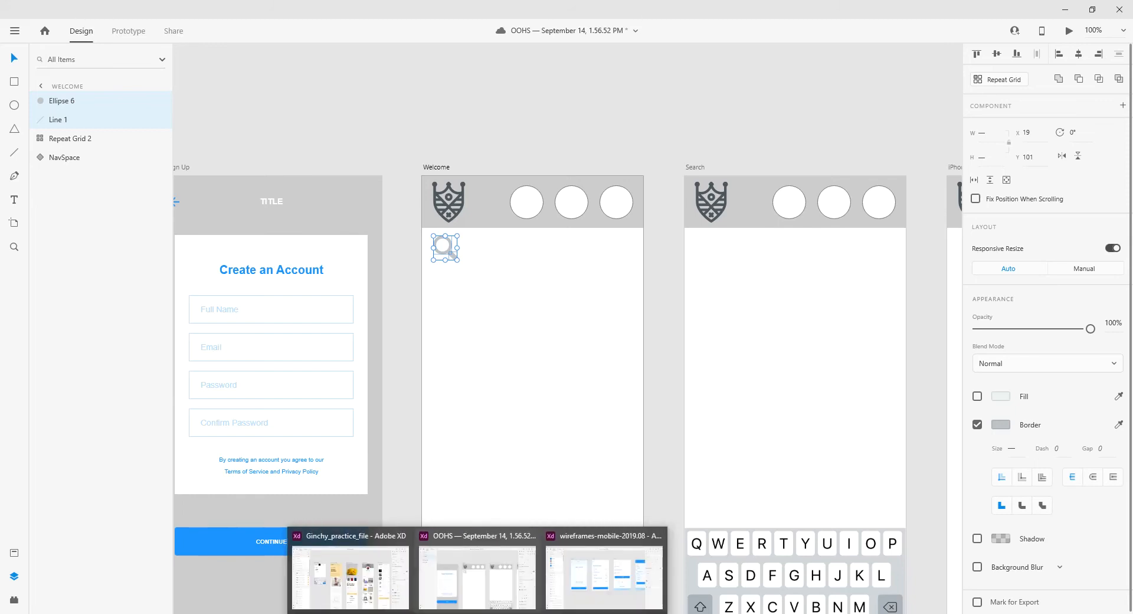
pyautogui.click(453, 589)
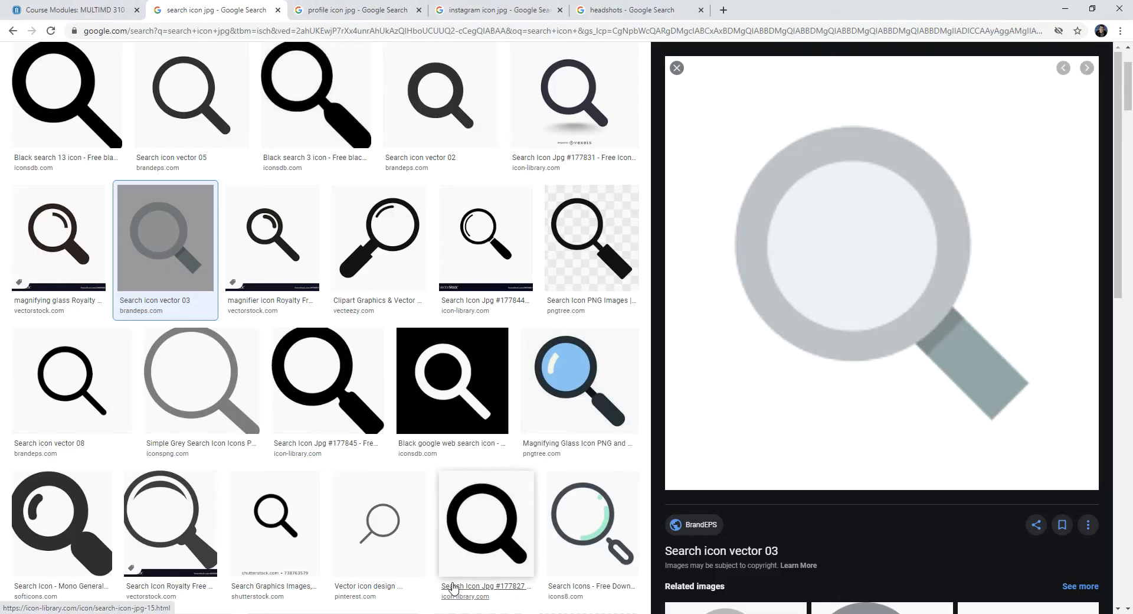
pyautogui.click(494, 10)
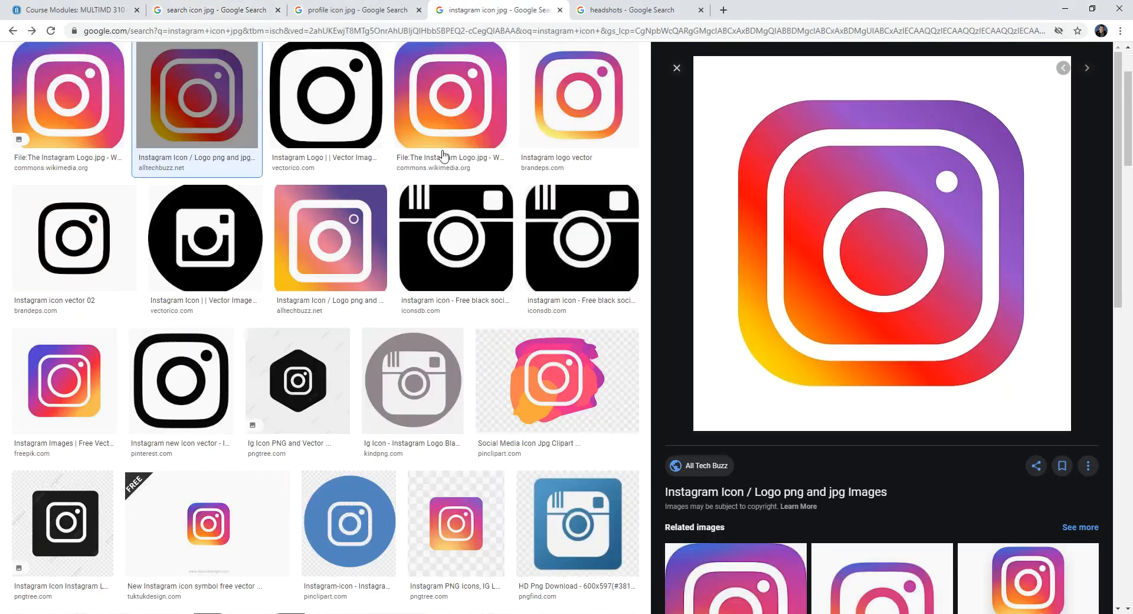
pyautogui.rightClick(868, 164)
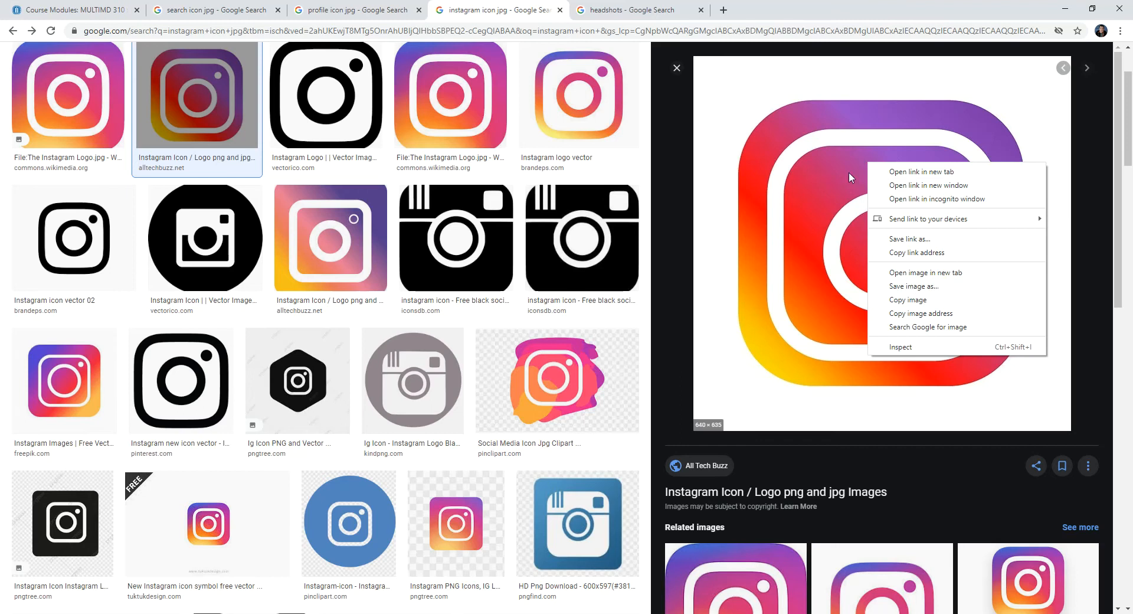
pyautogui.click(815, 183)
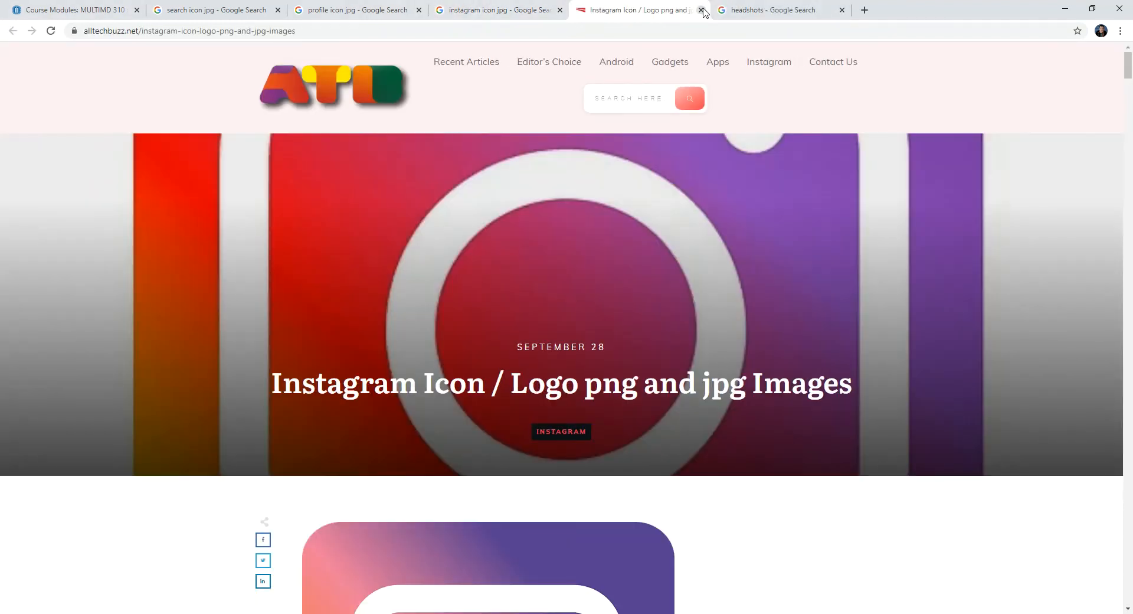
pyautogui.click(702, 10)
pyautogui.rightClick(818, 193)
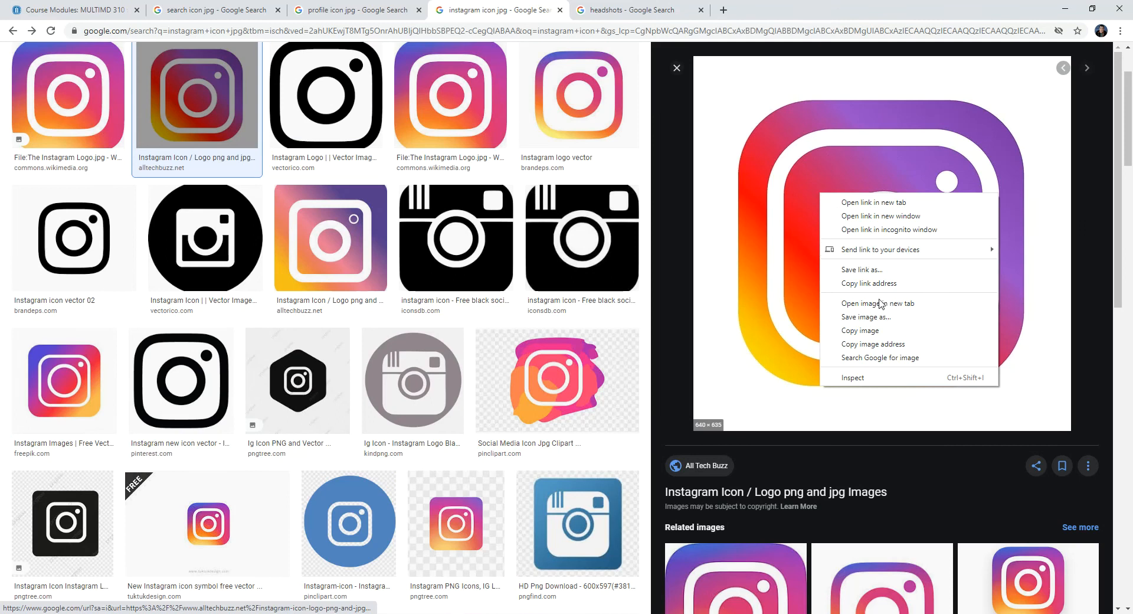
pyautogui.click(884, 334)
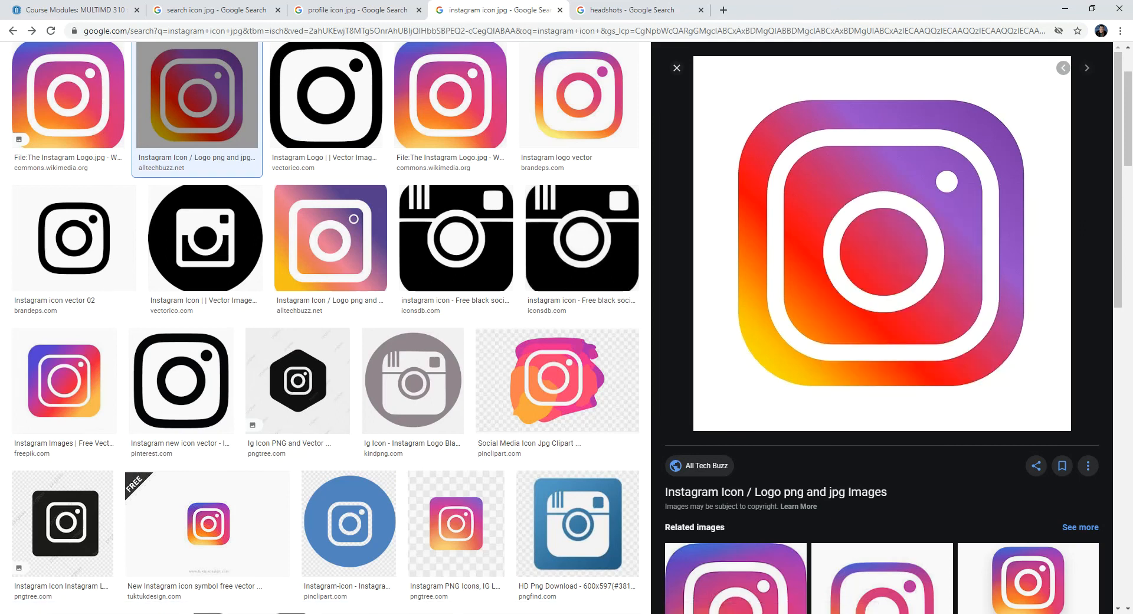
pyautogui.click(476, 587)
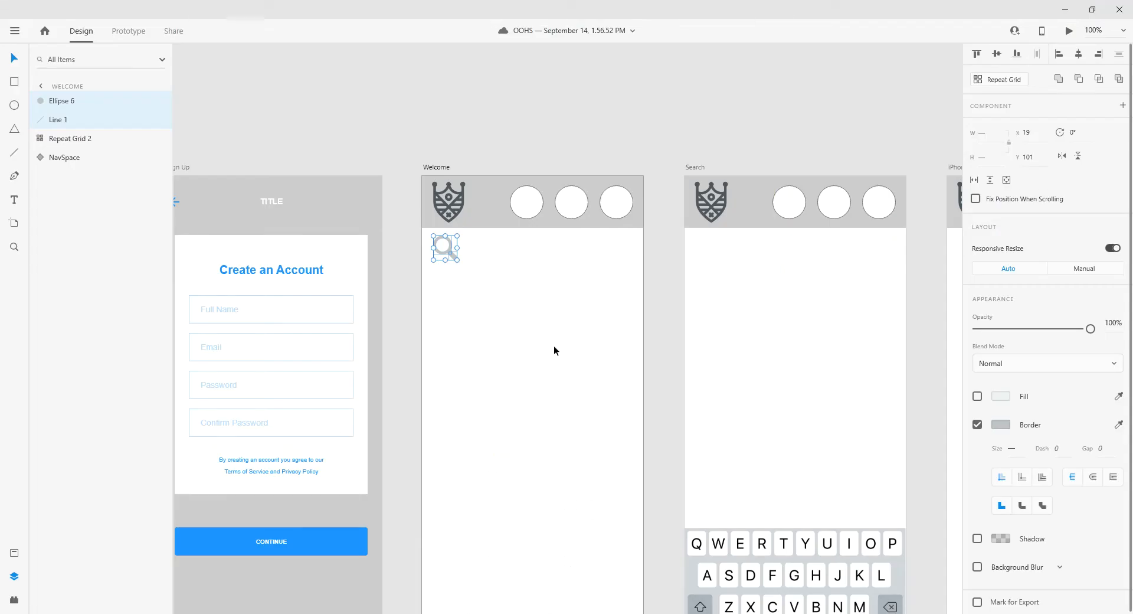
# - Paste the copied Instagram image onto the Welcome artboard and undo the paste
pyautogui.click(565, 378)
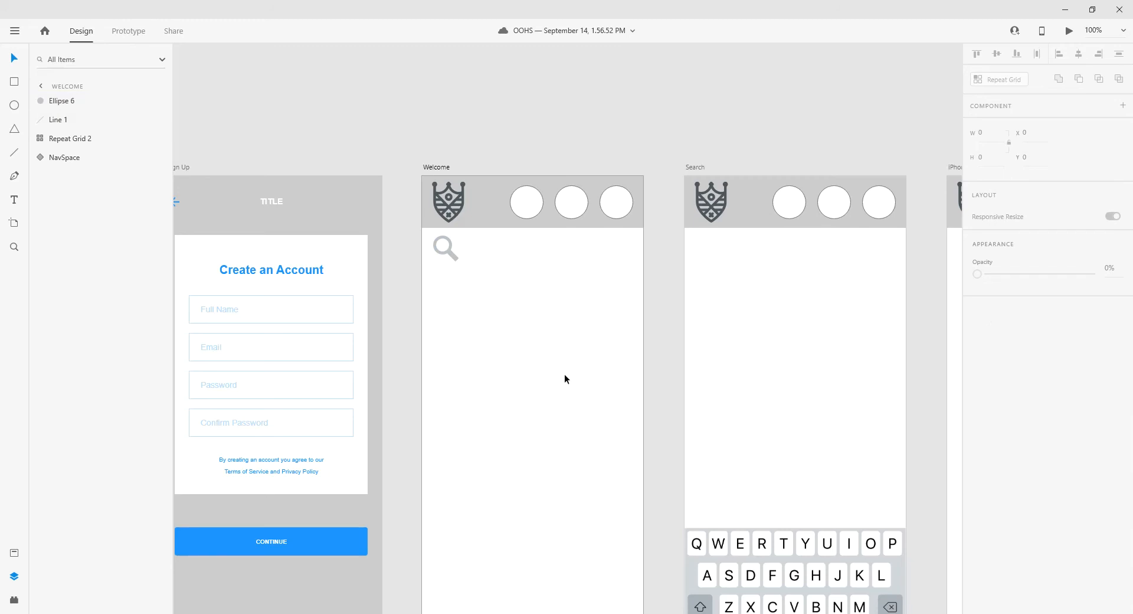
pyautogui.hotkey('ctrl', 'v')
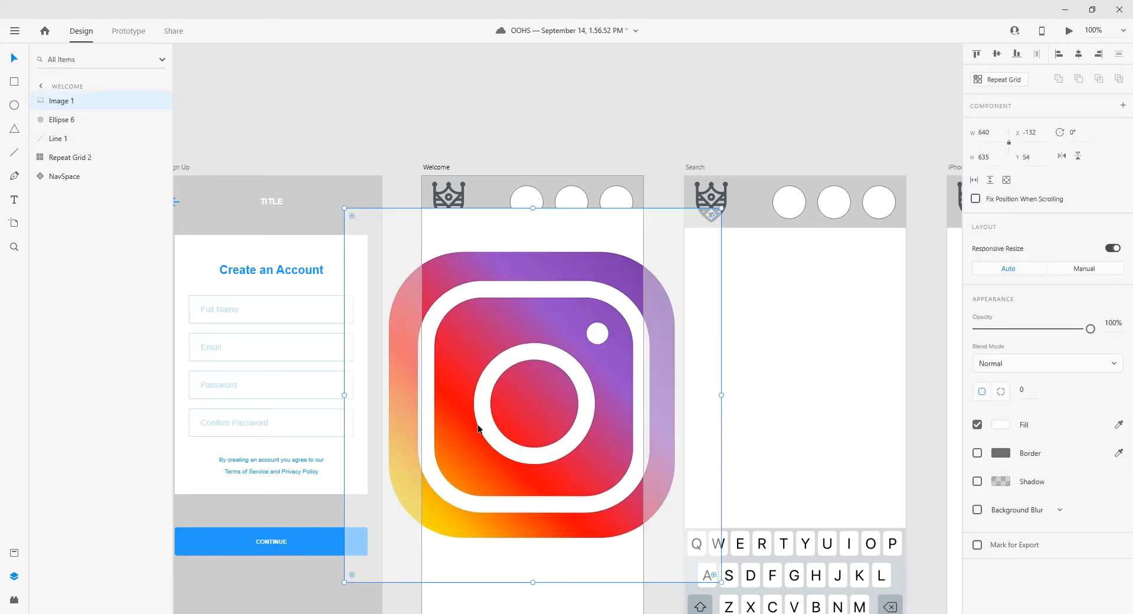
pyautogui.hotkey('ctrl', 'z')
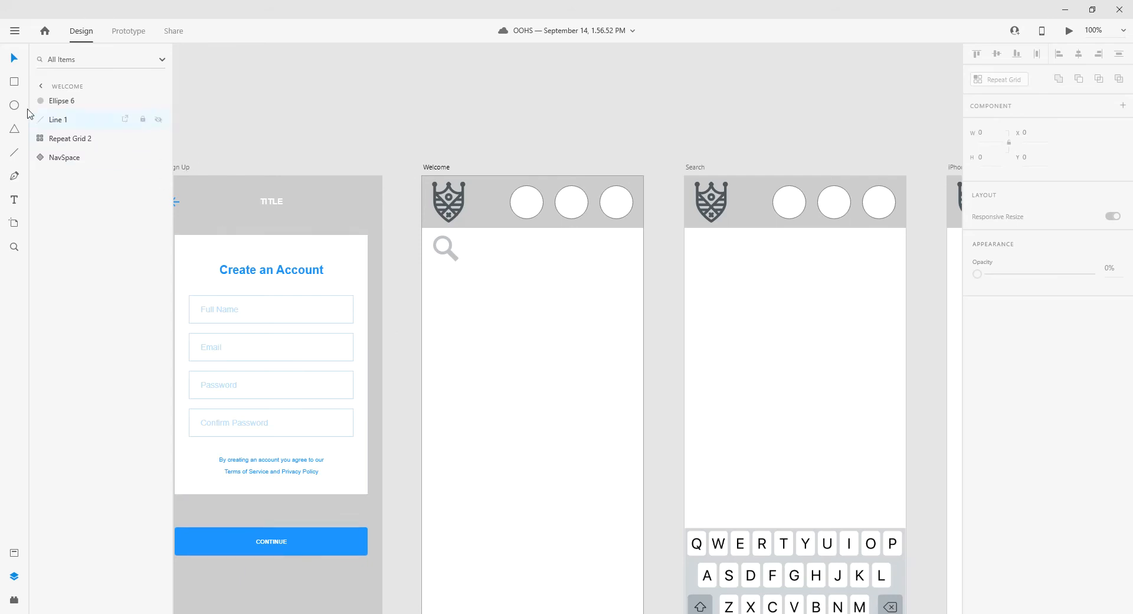
# - Draw a 302 by 302 px square on the Welcome artboard and fill it with the headshot photo
pyautogui.click(15, 82)
pyautogui.moveTo(442, 302); pyautogui.dragTo(461, 321)
pyautogui.moveTo(517, 384); pyautogui.dragTo(620, 503)
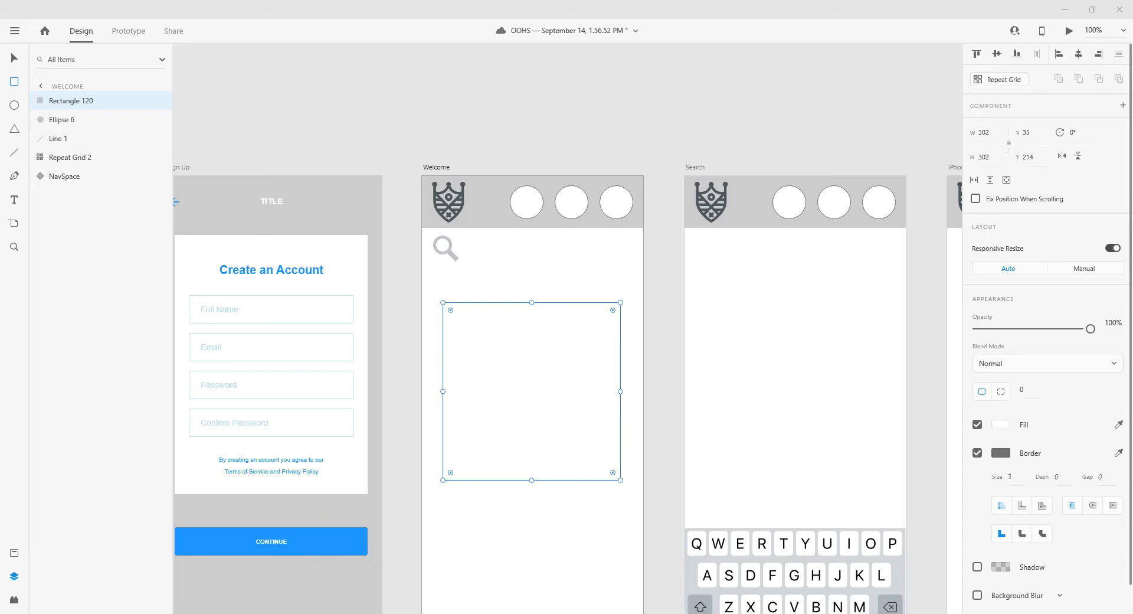
pyautogui.moveTo(338, 246); pyautogui.dragTo(556, 376)
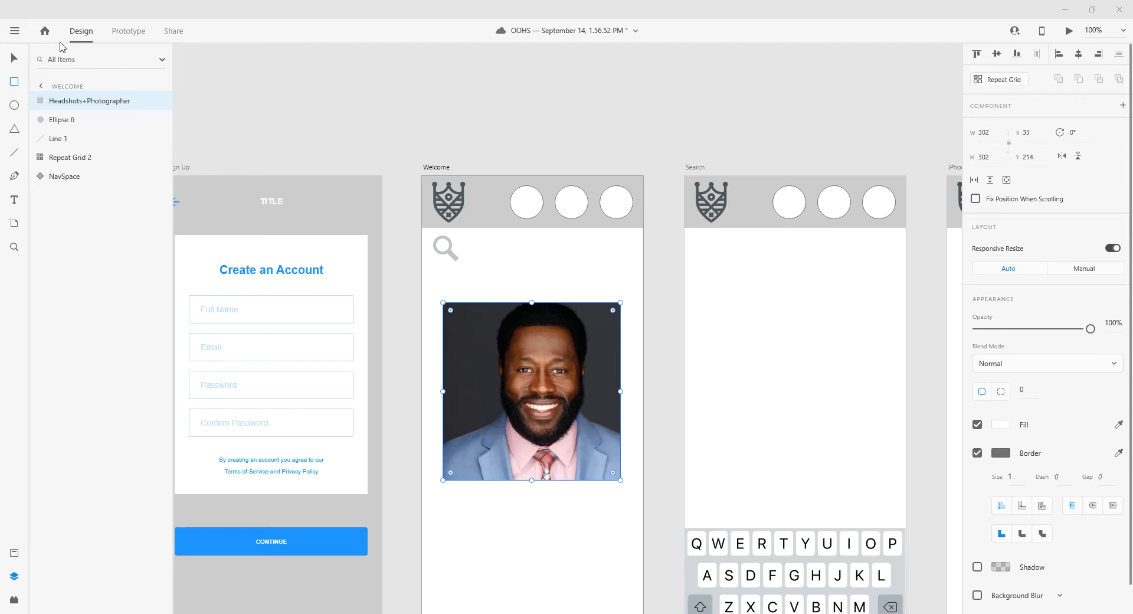
# - Try resizing the headshot-filled rectangle to about 277 by 209 px, and delete it
pyautogui.click(14, 57)
pyautogui.moveTo(442, 302); pyautogui.dragTo(484, 362)
pyautogui.hotkey('ctrl', 'z')
pyautogui.moveTo(443, 303); pyautogui.dragTo(457, 357)
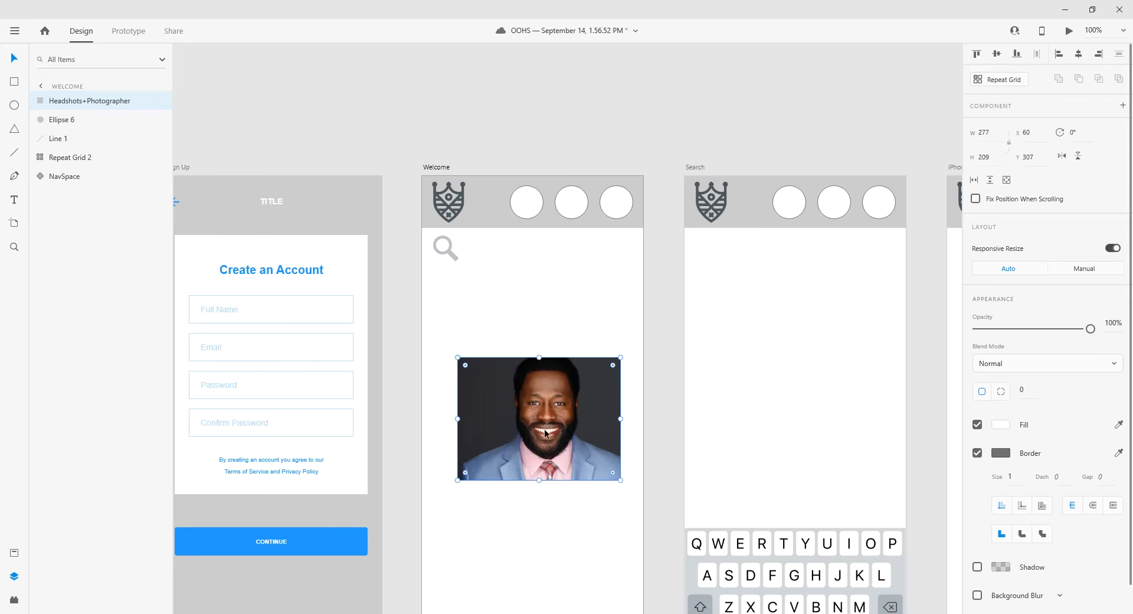
pyautogui.press('Delete')
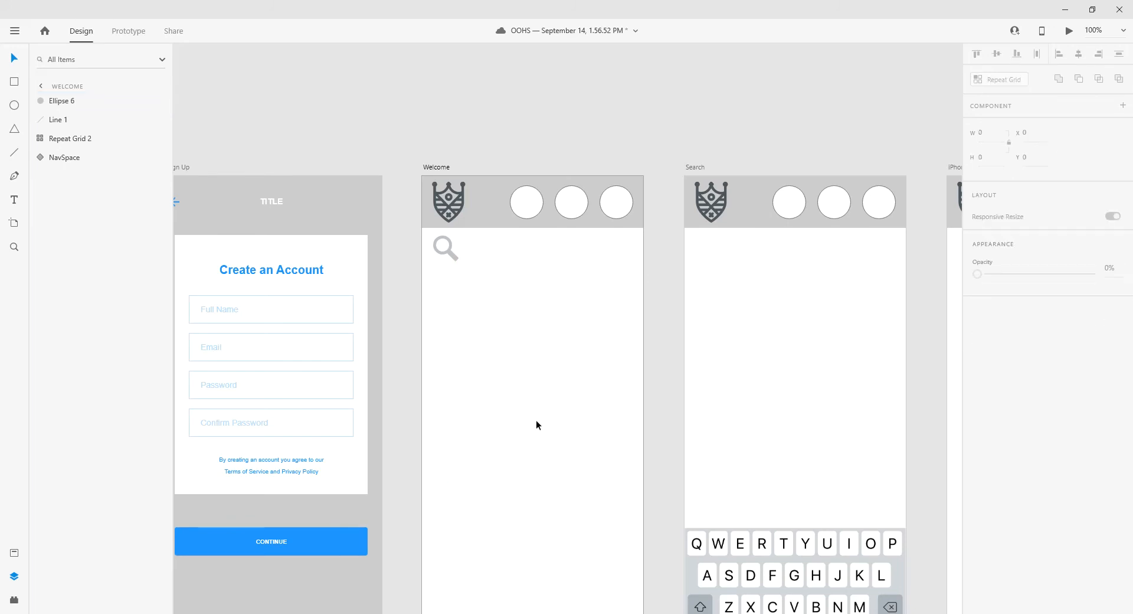
# - Paste the Instagram image, scale it to about 140 by 139 px and position it inside the Welcome artboard
pyautogui.hotkey('ctrl', 'v')
pyautogui.moveTo(345, 208); pyautogui.dragTo(451, 353)
pyautogui.scroll(-3, 542, 502)
pyautogui.moveTo(523, 316); pyautogui.dragTo(535, 402)
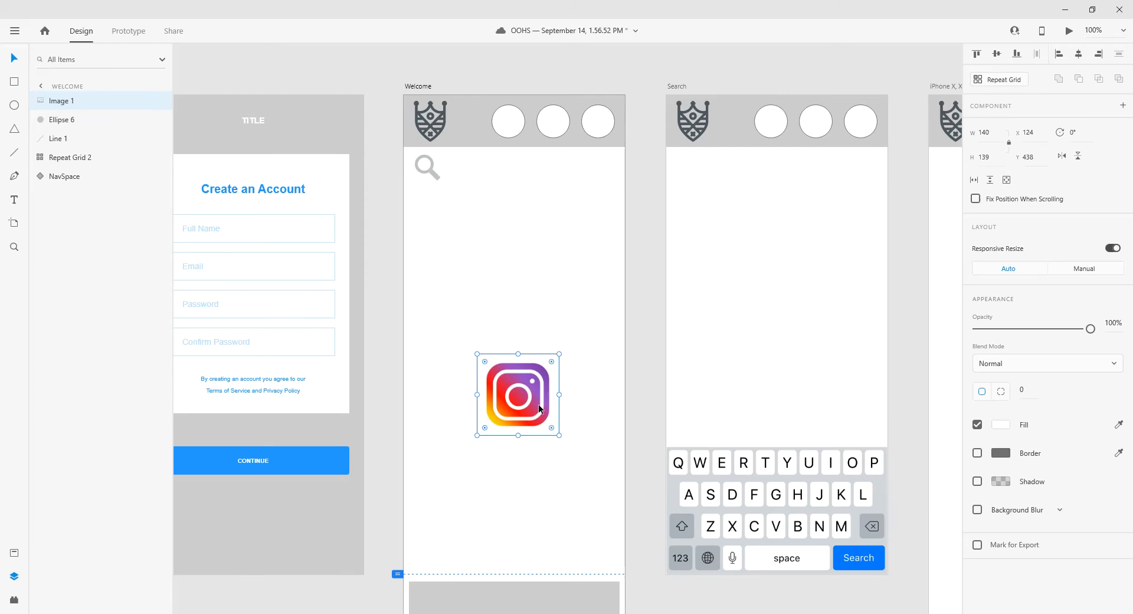
# - Move the Instagram image up below the magnifier and enlarge it to about 161 by 160 px
pyautogui.scroll(4, 534, 405)
pyautogui.scroll(-2, 534, 402)
pyautogui.moveTo(534, 398); pyautogui.dragTo(542, 262)
pyautogui.moveTo(582, 329); pyautogui.dragTo(596, 349)
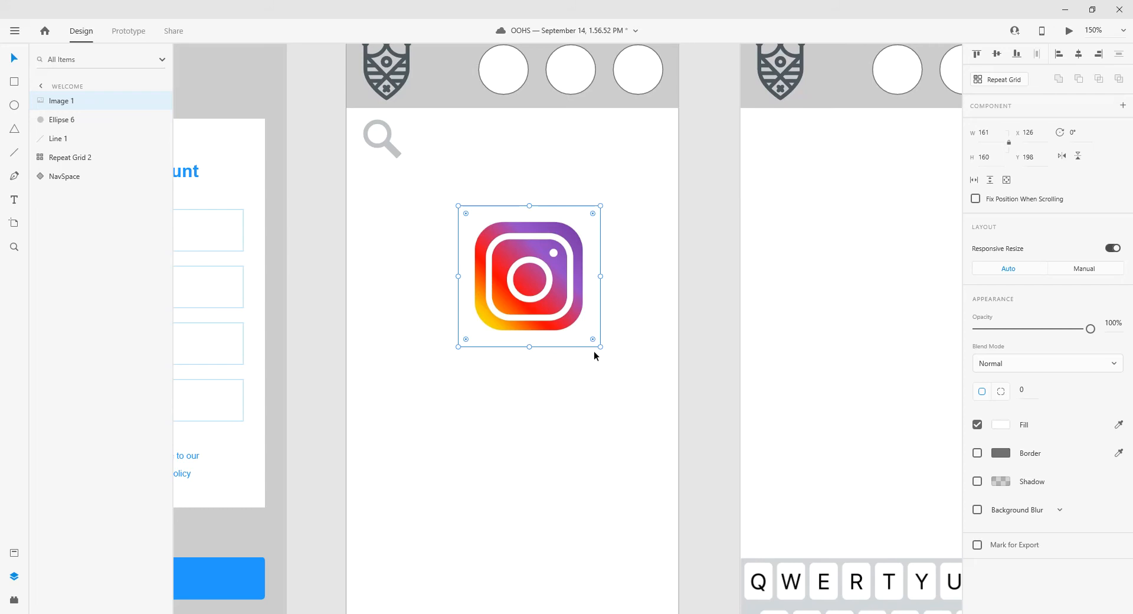
# - Centre the Instagram image horizontally on the Welcome artboard and draw a square about 123 by 123 px over its icon
pyautogui.moveTo(557, 292); pyautogui.dragTo(538, 288)
pyautogui.click(512, 450)
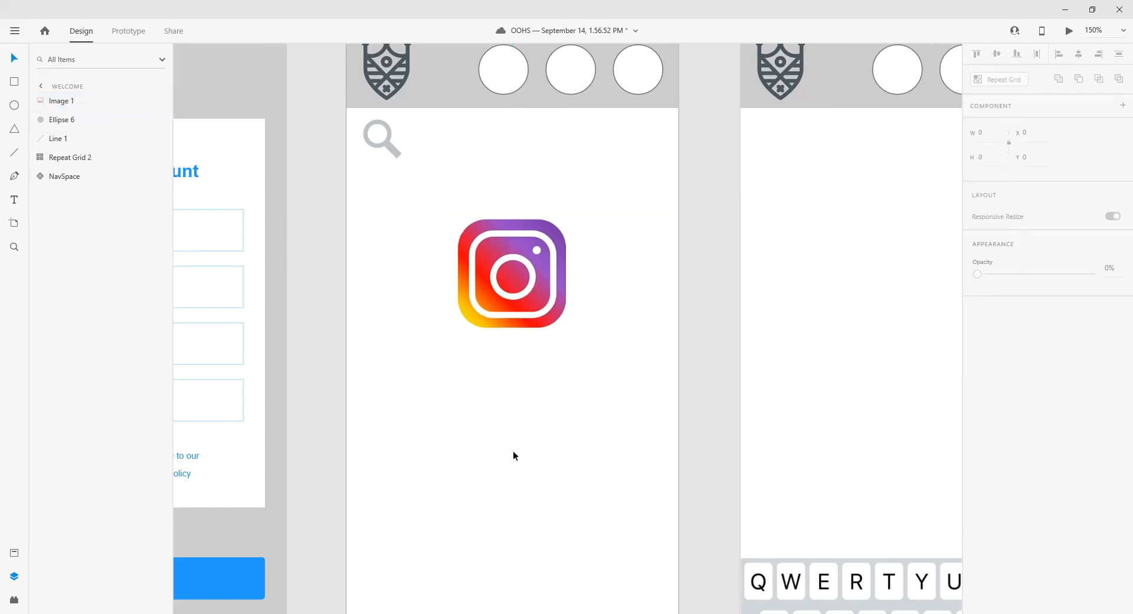
pyautogui.click(14, 82)
pyautogui.moveTo(459, 217)
pyautogui.mouseDown()
pyautogui.moveTo(485, 260)
pyautogui.moveTo(569, 334)
pyautogui.mouseUp()
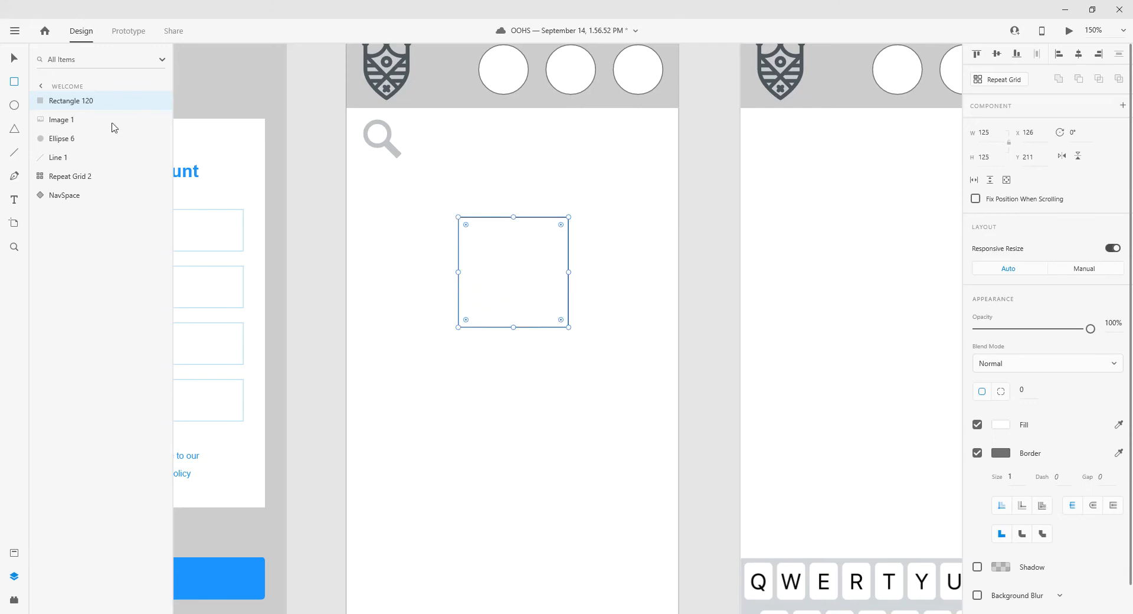
pyautogui.moveTo(457, 216); pyautogui.dragTo(446, 219)
pyautogui.moveTo(442, 219); pyautogui.dragTo(442, 219)
# - Move the square directly below the Instagram icon to Y 400 and round its corners to a radius of 35
pyautogui.moveTo(519, 287); pyautogui.dragTo(538, 434)
pyautogui.click(589, 392)
pyautogui.click(545, 405)
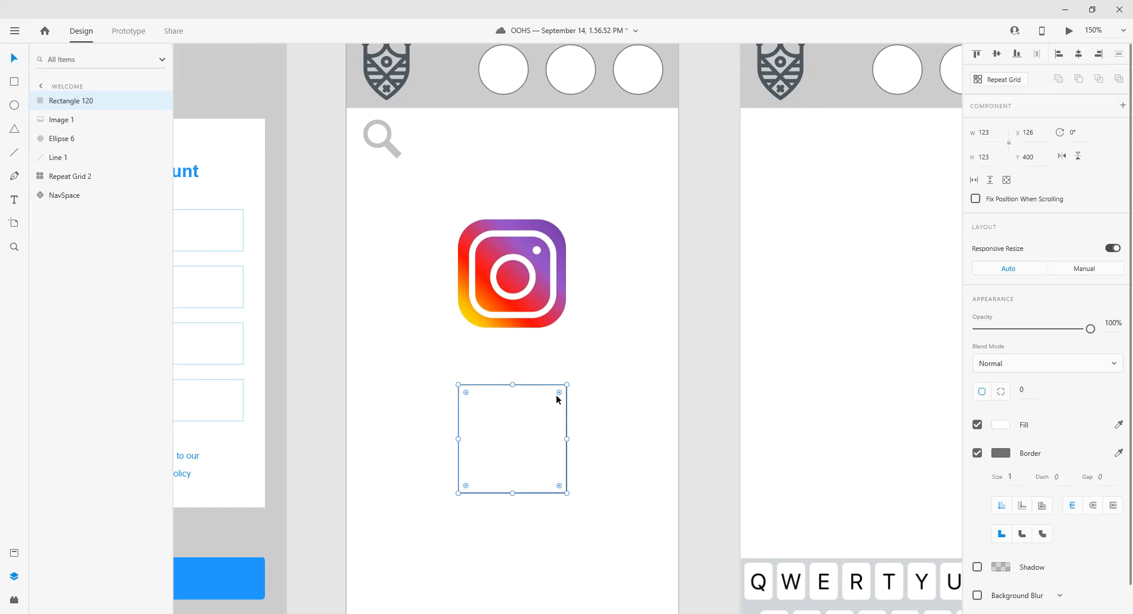
pyautogui.moveTo(559, 392); pyautogui.dragTo(537, 416)
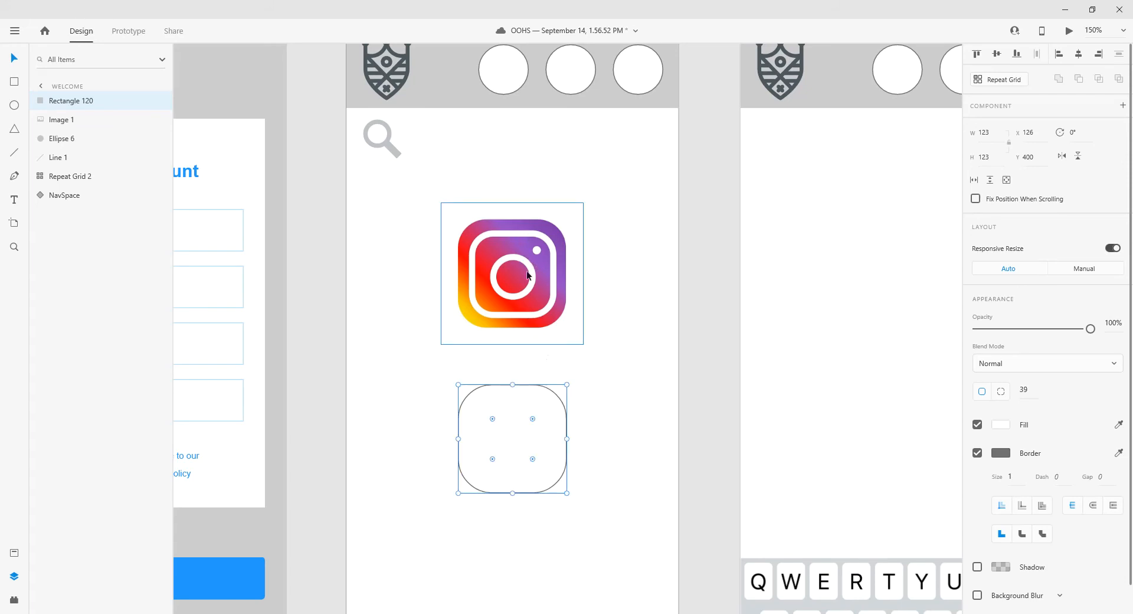
pyautogui.moveTo(531, 416); pyautogui.dragTo(533, 405)
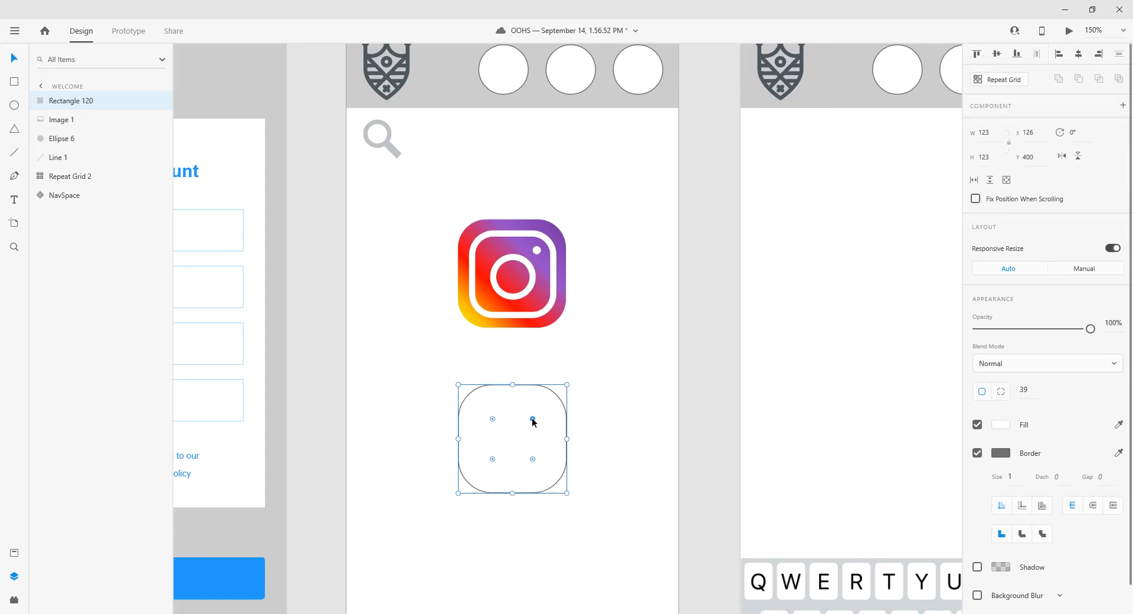
pyautogui.moveTo(533, 419); pyautogui.dragTo(536, 415)
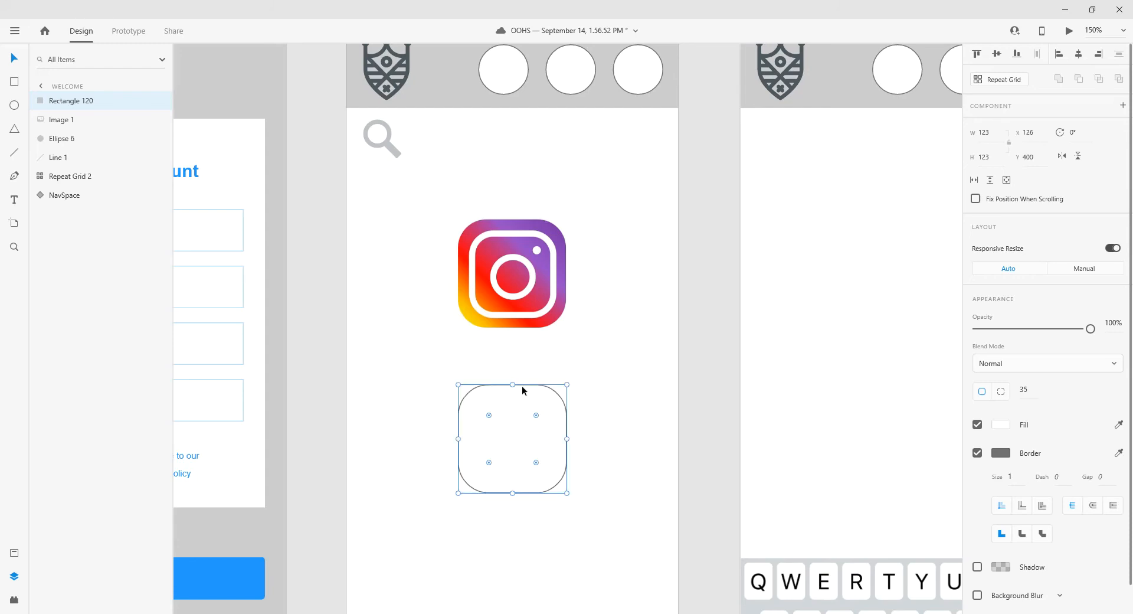
# - Fill the rounded square with a linear gradient running diagonally from its lower-left corner to its upper-right corner
pyautogui.click(581, 457)
pyautogui.click(542, 446)
pyautogui.click(1006, 429)
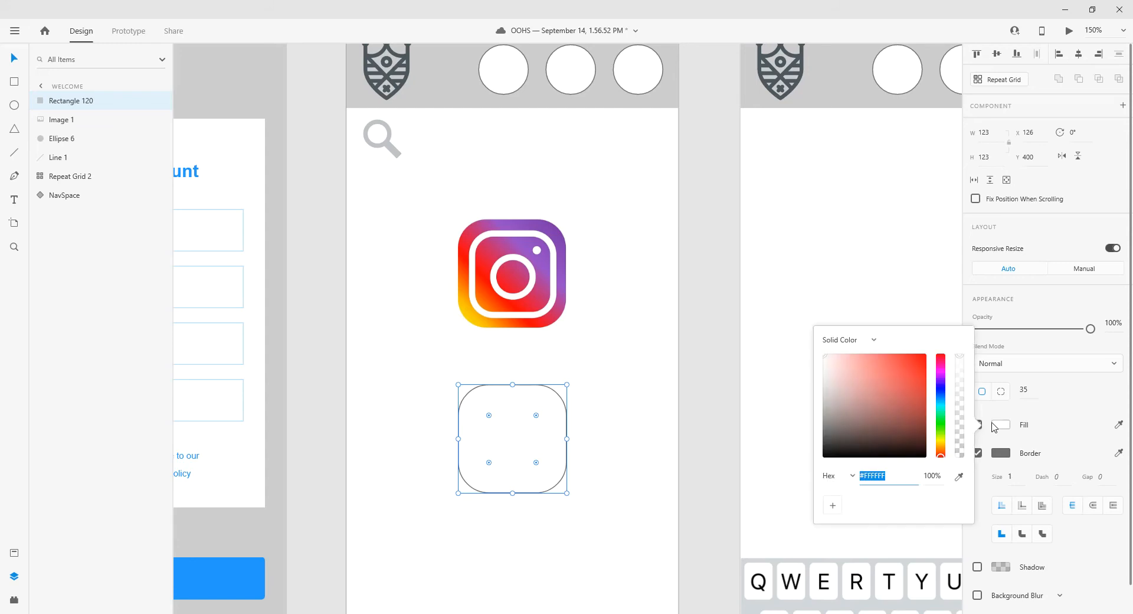
pyautogui.click(875, 341)
pyautogui.click(865, 367)
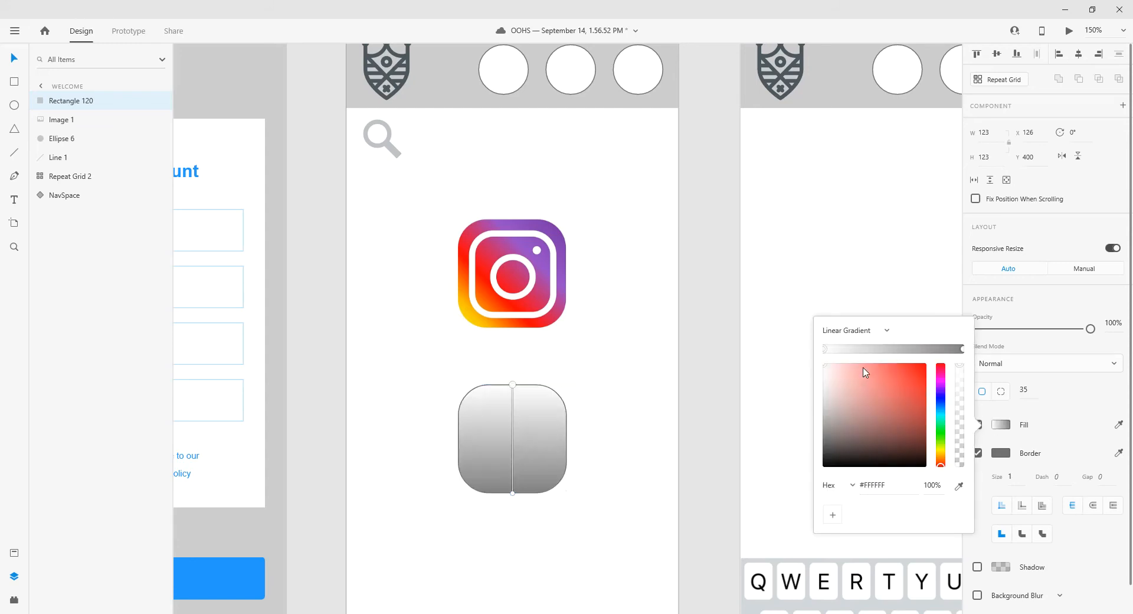
pyautogui.moveTo(513, 384); pyautogui.dragTo(554, 390)
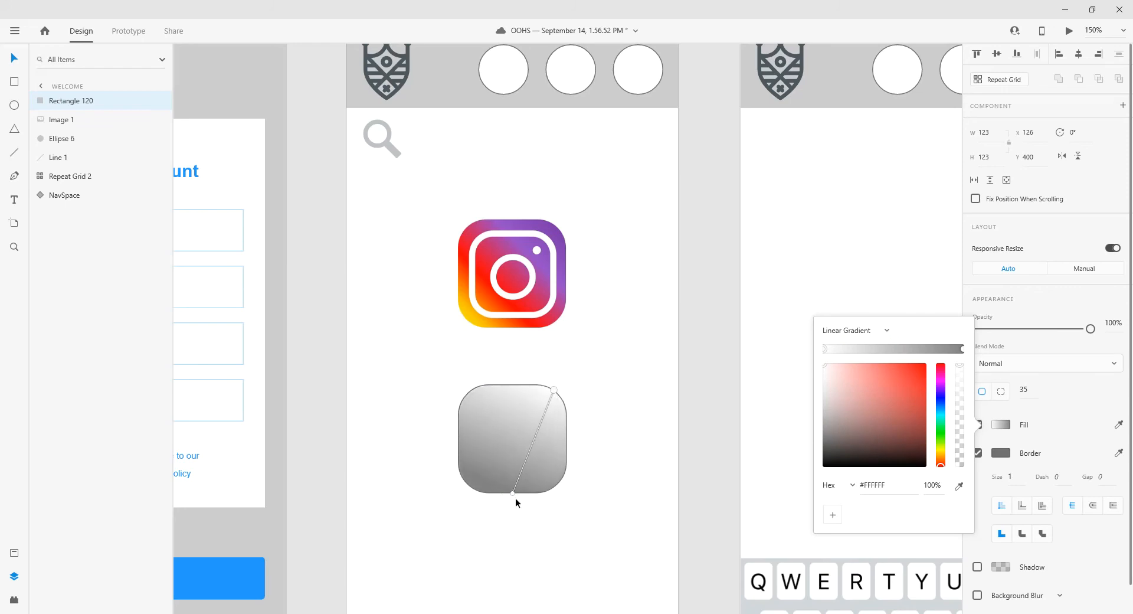
pyautogui.moveTo(512, 493); pyautogui.dragTo(567, 430)
pyautogui.moveTo(553, 389); pyautogui.dragTo(462, 479)
pyautogui.moveTo(567, 430); pyautogui.dragTo(556, 393)
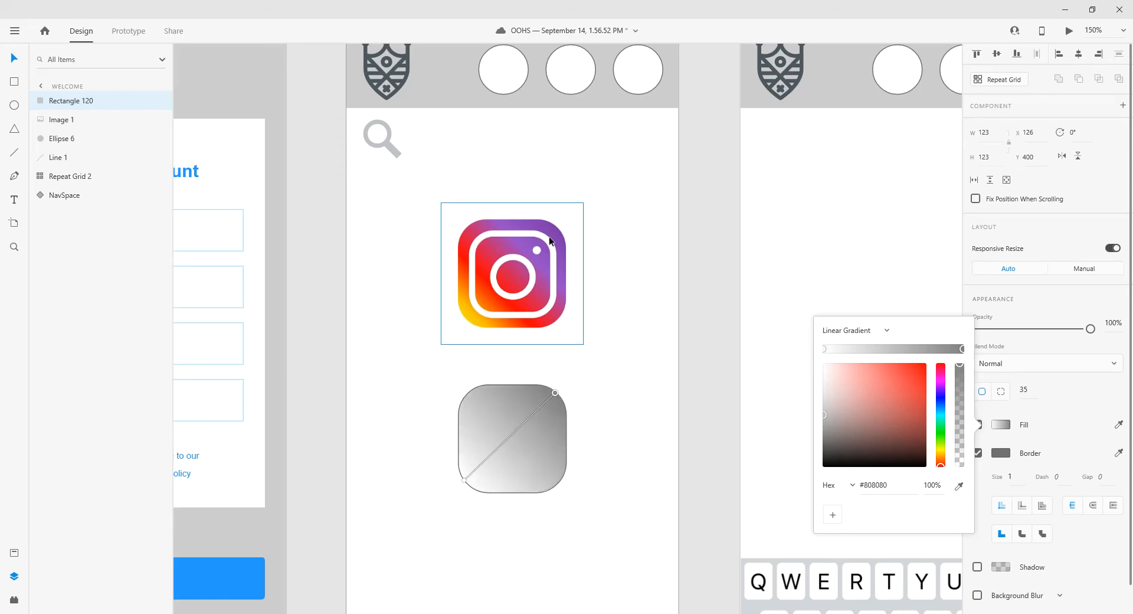
pyautogui.moveTo(462, 479); pyautogui.dragTo(461, 478)
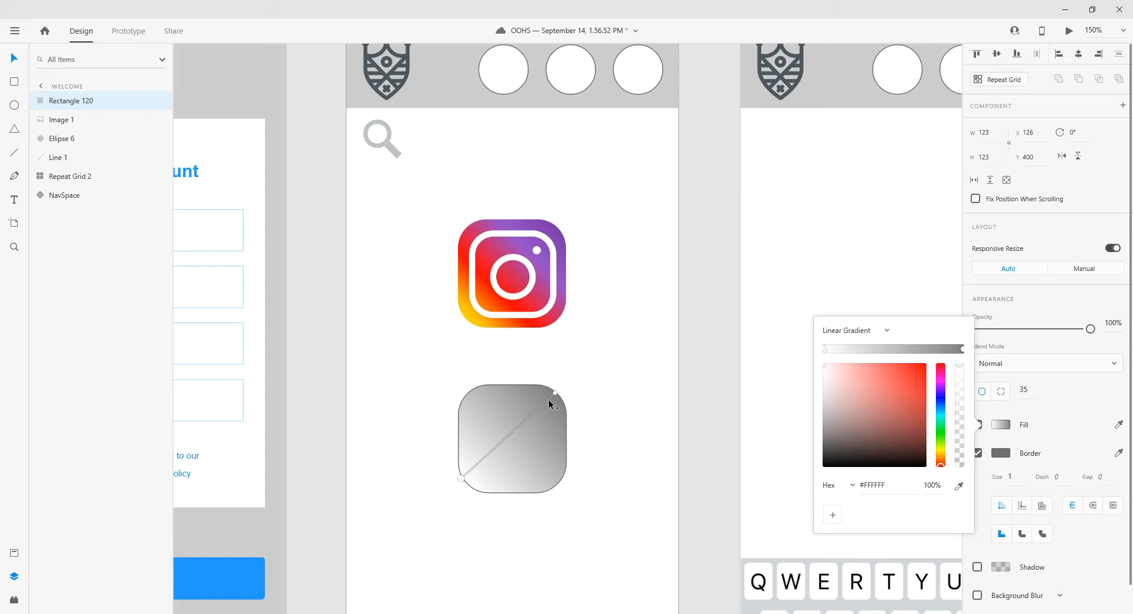
pyautogui.moveTo(554, 394); pyautogui.dragTo(559, 395)
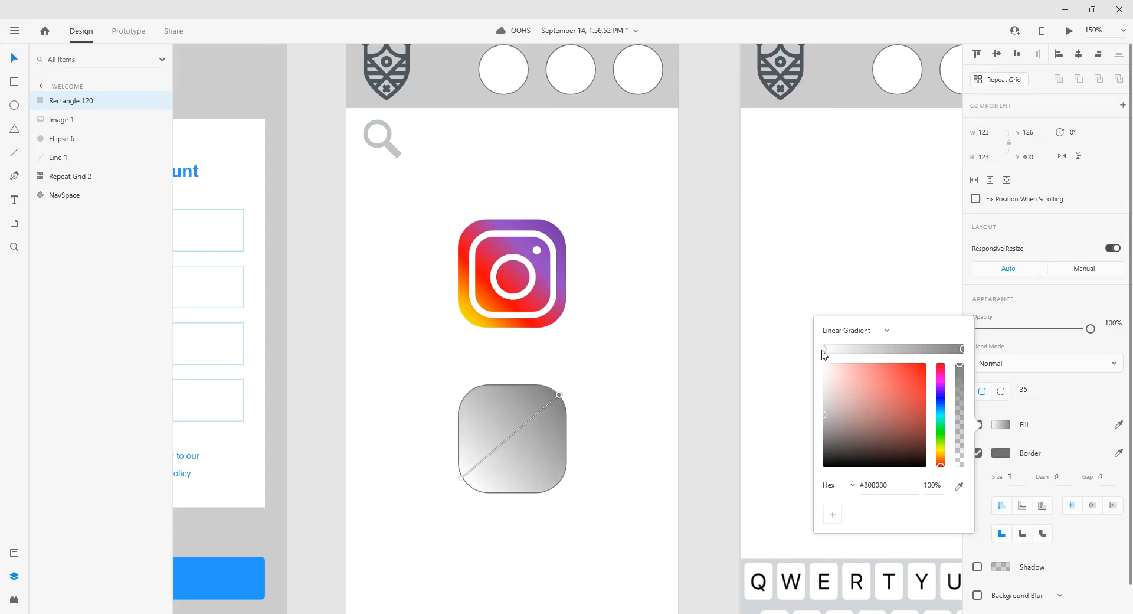
pyautogui.moveTo(462, 479); pyautogui.dragTo(466, 480)
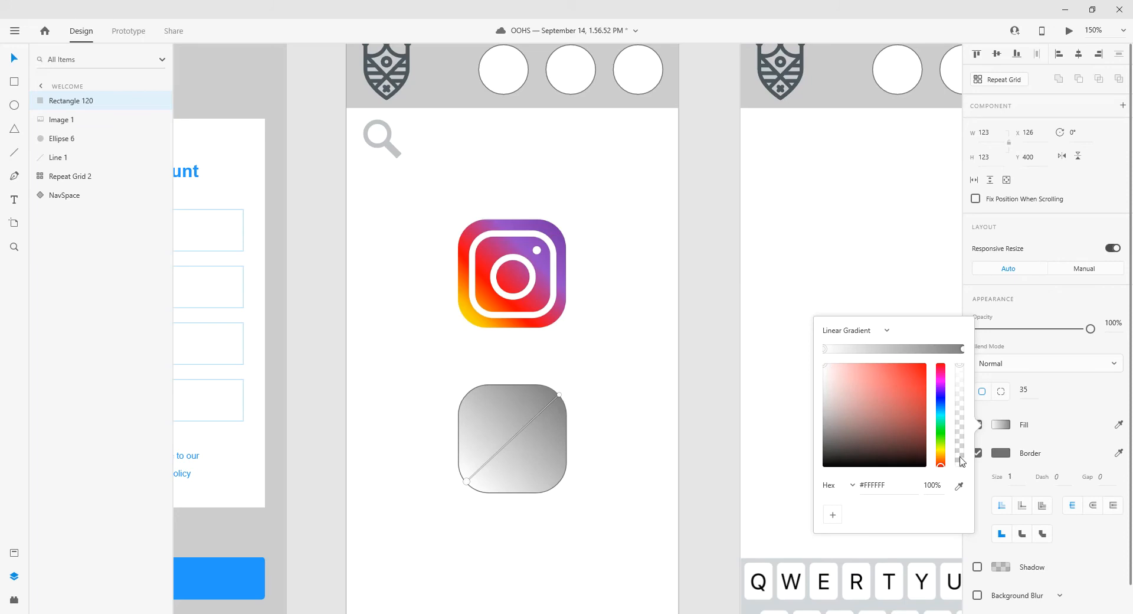
# - Sample yellow #FAD601 from the Instagram icon for the gradient's lower-left stop and add a red #FF1200 stop near it
pyautogui.click(960, 486)
pyautogui.click(468, 319)
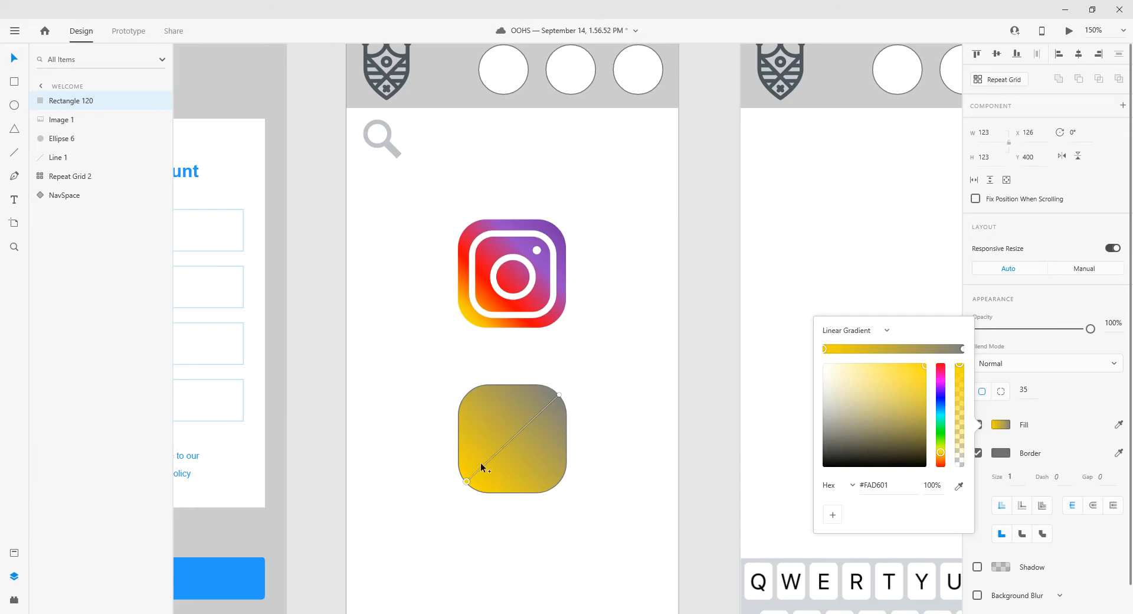
pyautogui.click(849, 349)
pyautogui.moveTo(850, 349); pyautogui.dragTo(855, 349)
pyautogui.moveTo(939, 460); pyautogui.dragTo(941, 468)
pyautogui.moveTo(918, 372); pyautogui.dragTo(930, 362)
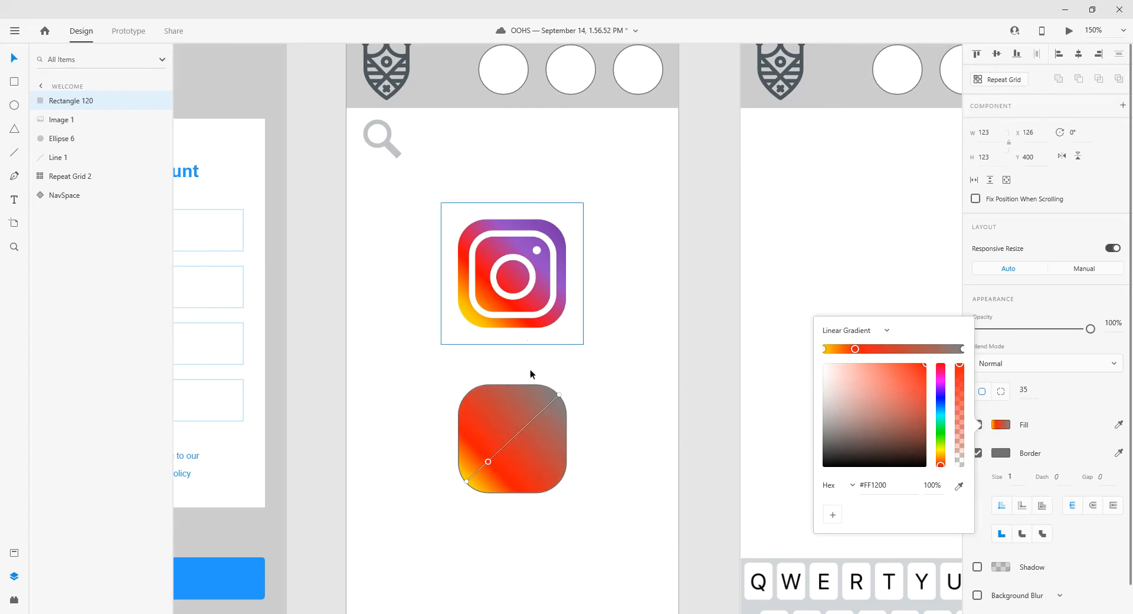
# - Add a blue #5445BB stop about two-thirds along the gradient and sample purple #7C39AD from the Instagram icon for the upper-right stop
pyautogui.click(913, 349)
pyautogui.moveTo(942, 464); pyautogui.dragTo(948, 404)
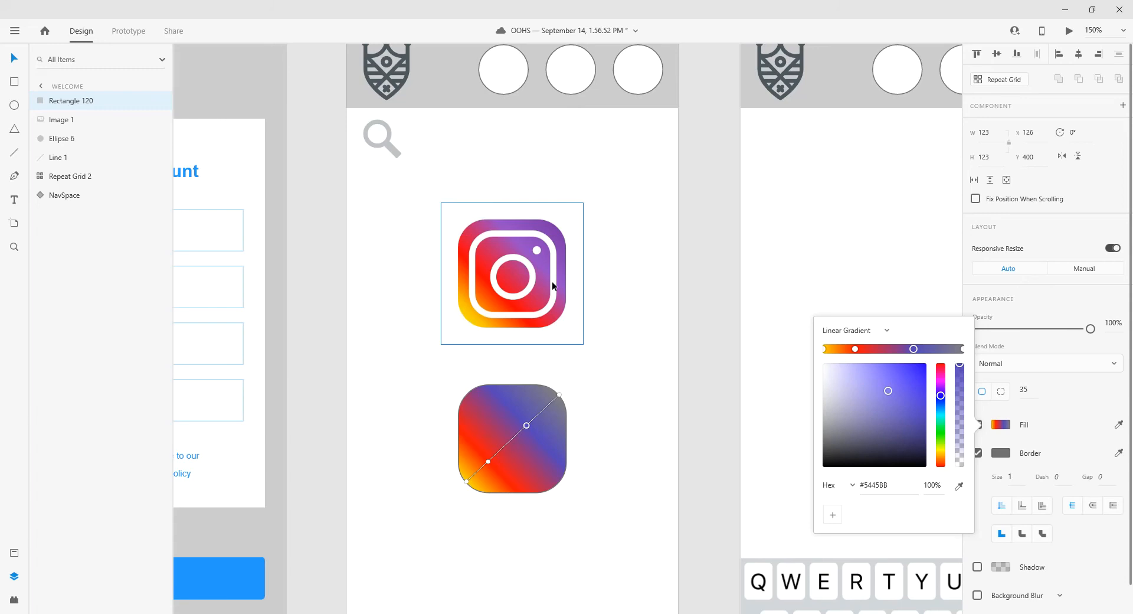
pyautogui.moveTo(526, 425); pyautogui.dragTo(529, 424)
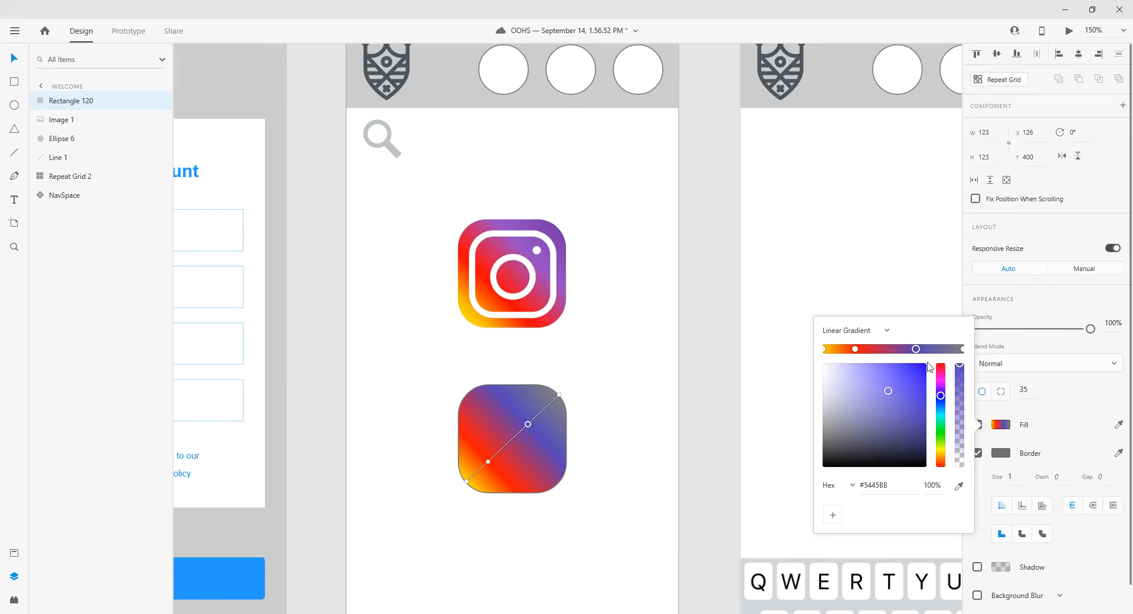
pyautogui.click(964, 349)
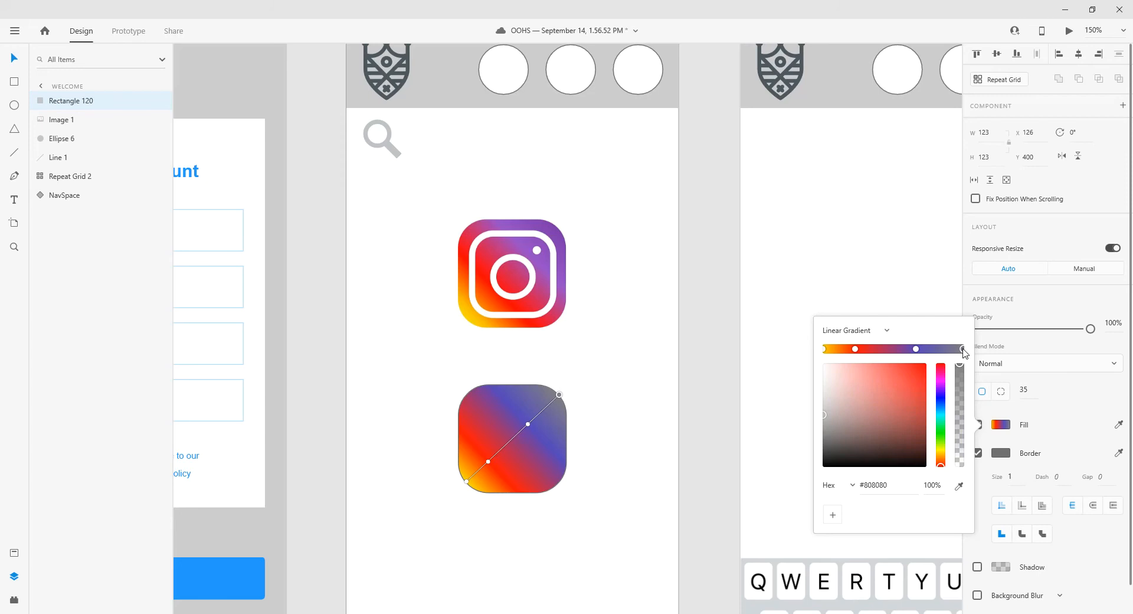
pyautogui.click(959, 485)
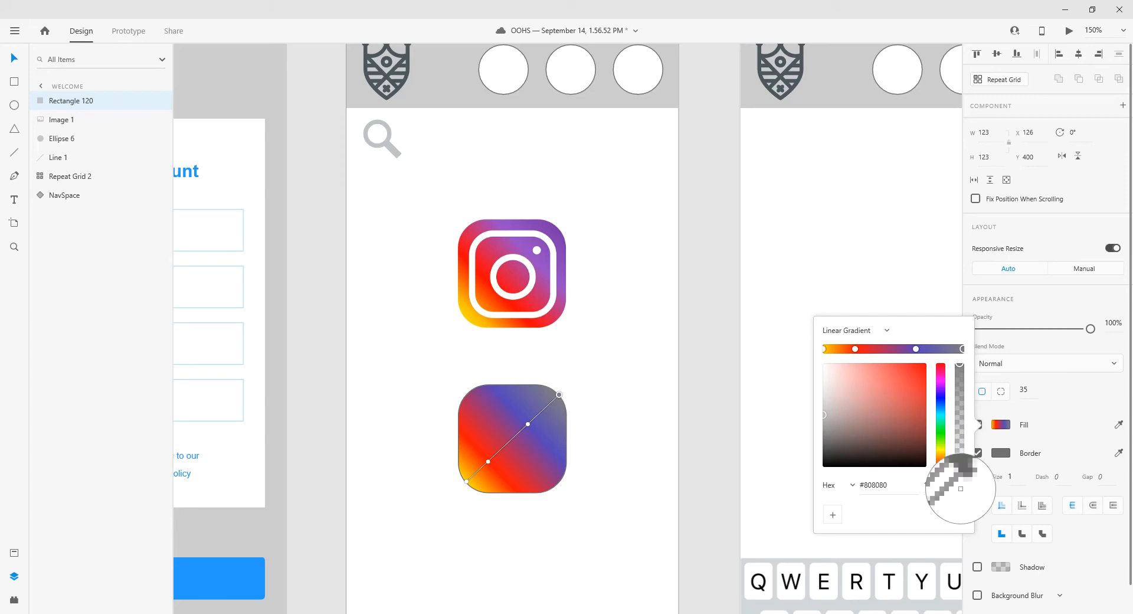
pyautogui.click(548, 223)
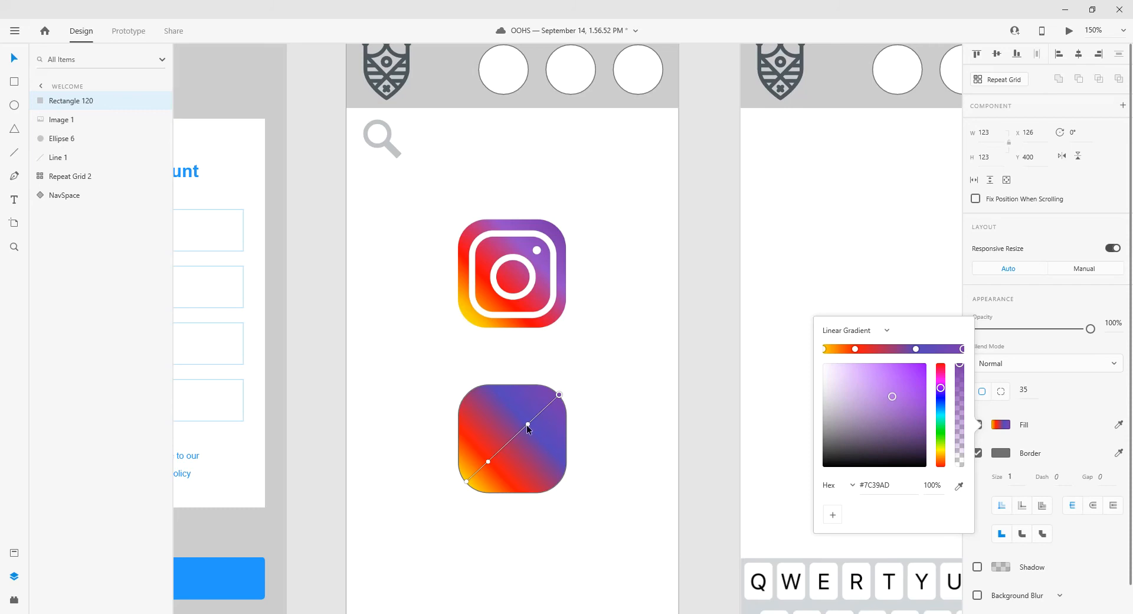
# - Shift the blue gradient stop slightly toward the red one and recolour it to purple #8F49C5 sampled from the Instagram icon
pyautogui.moveTo(527, 424); pyautogui.dragTo(523, 428)
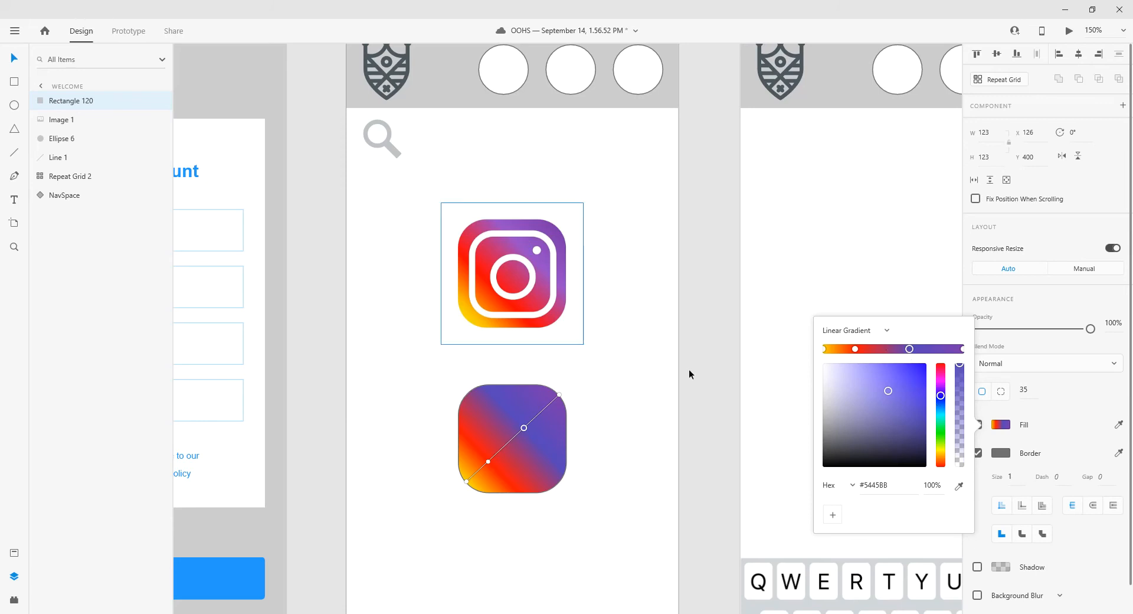
pyautogui.click(959, 486)
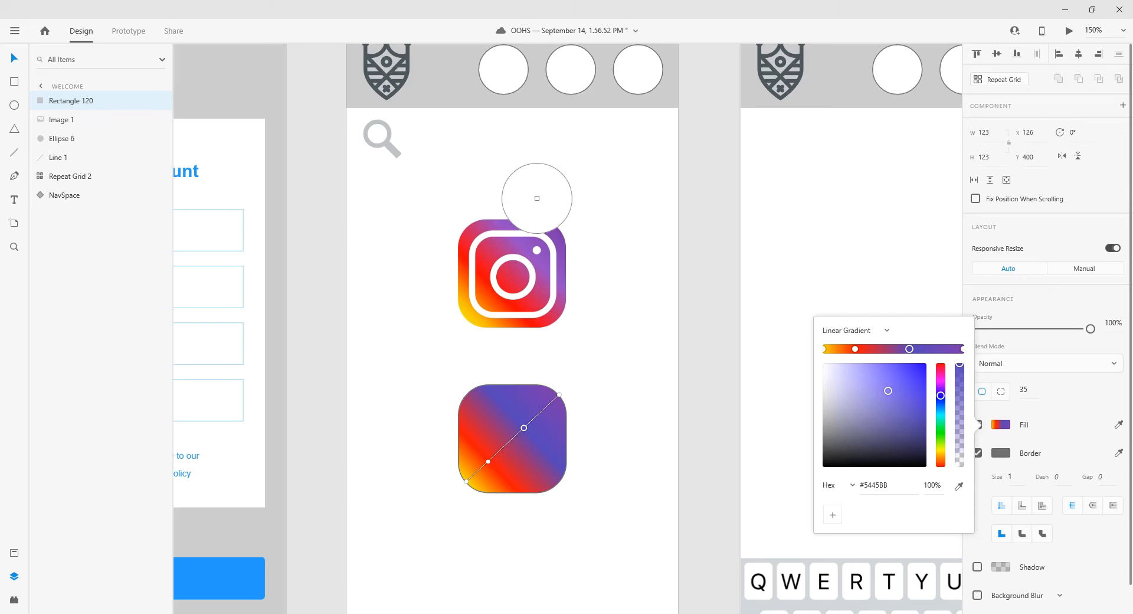
pyautogui.click(512, 229)
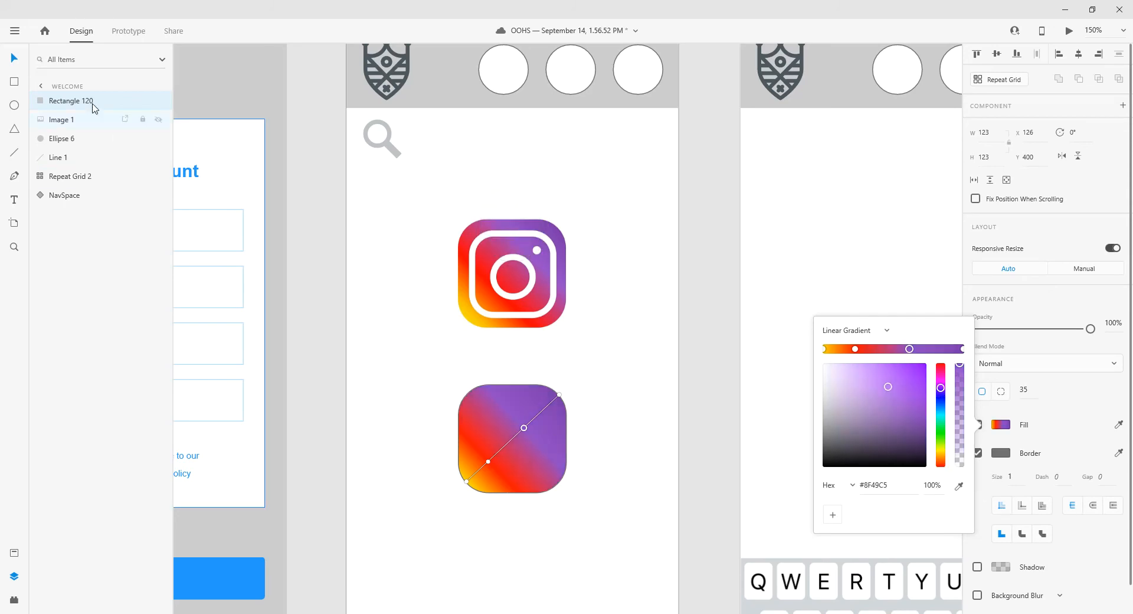
pyautogui.click(385, 339)
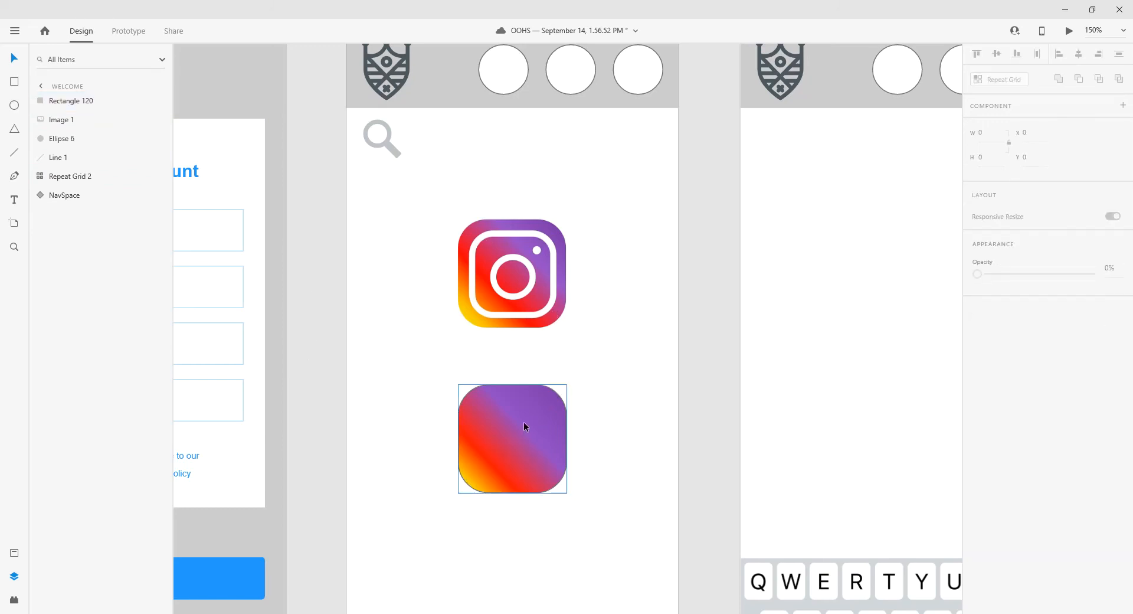
# - Duplicate the gradient rounded square and scale the copy down around its centre to 99 by 99 px
pyautogui.click(542, 410)
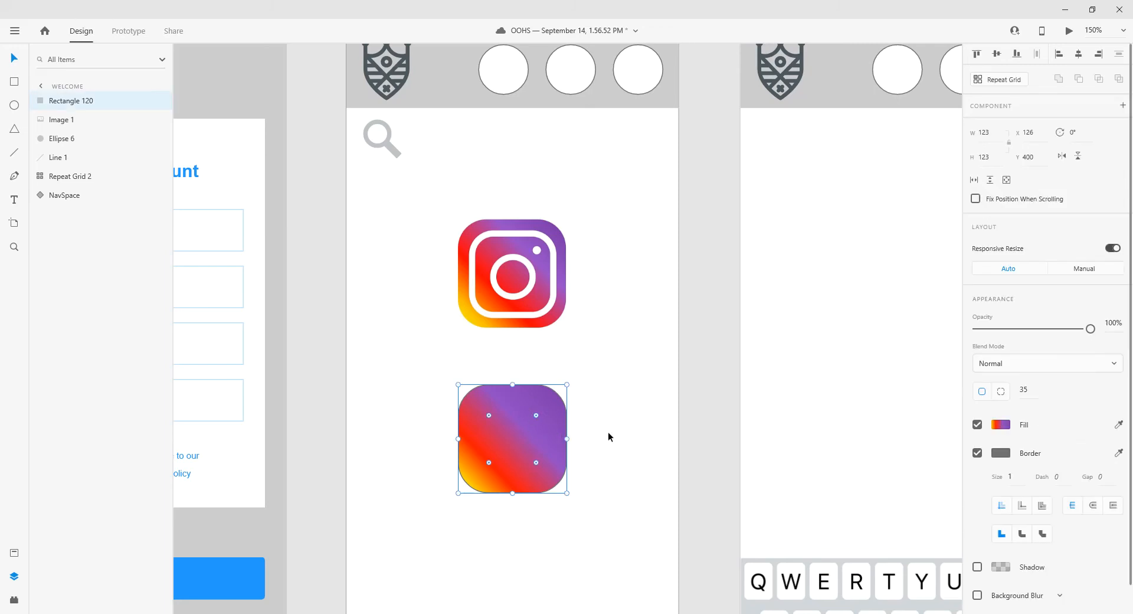
pyautogui.hotkey('ctrl', 'd')
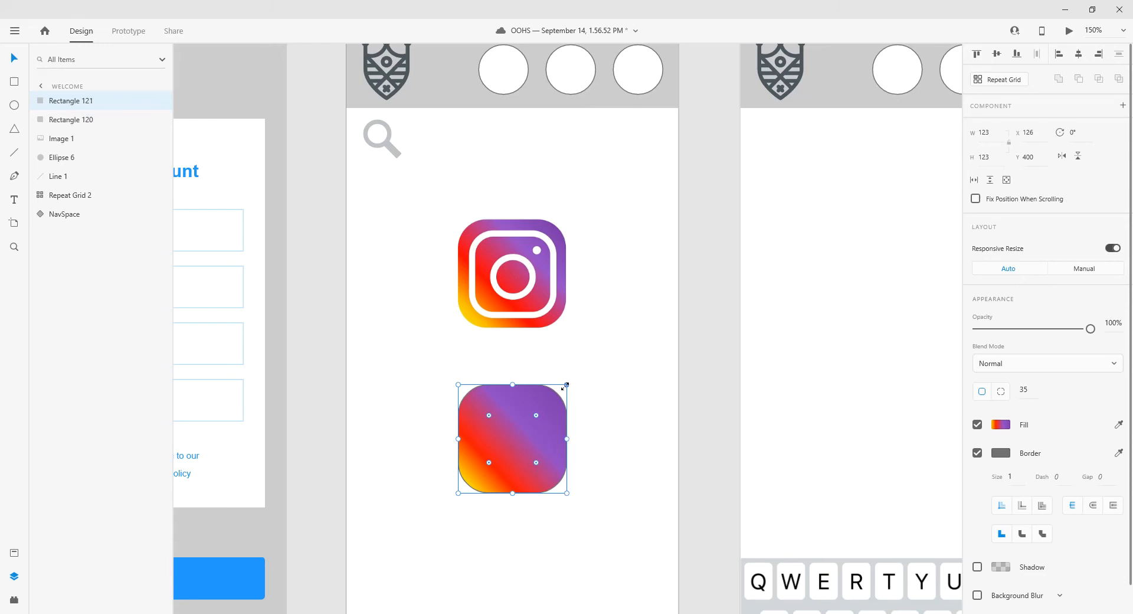
pyautogui.moveTo(561, 387)
pyautogui.mouseDown()
pyautogui.moveTo(568, 377)
pyautogui.moveTo(553, 395)
pyautogui.moveTo(561, 388)
pyautogui.mouseUp()
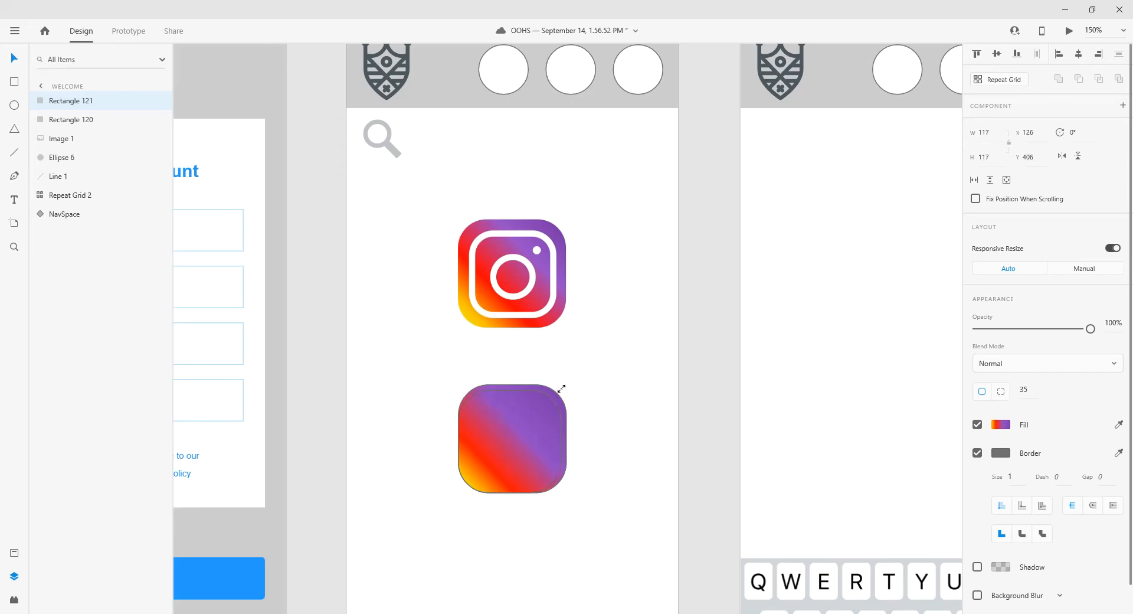
pyautogui.moveTo(561, 388); pyautogui.dragTo(556, 392)
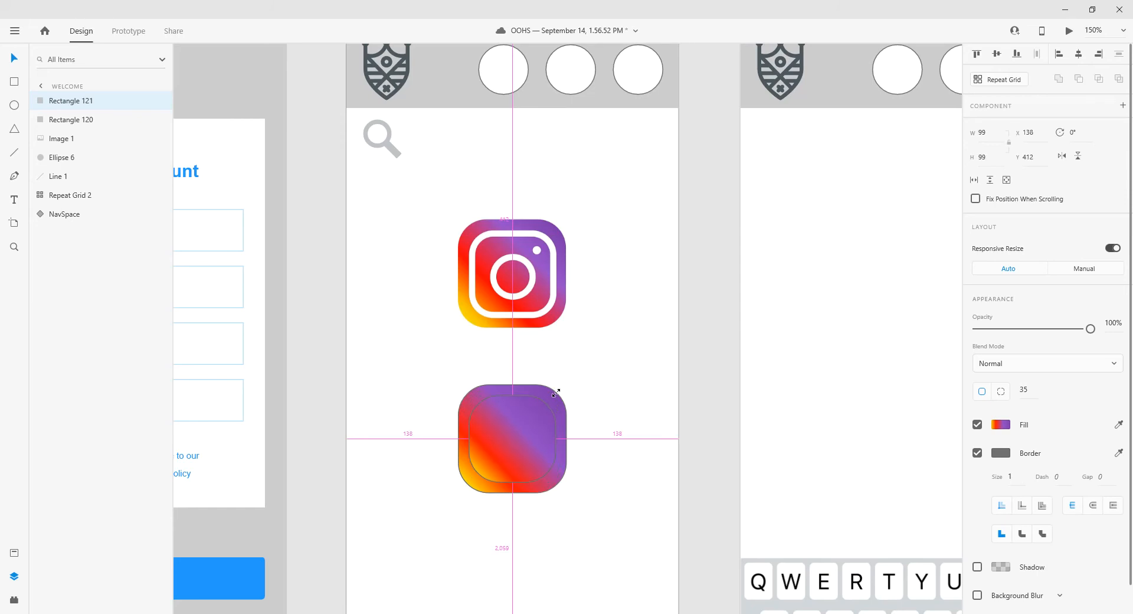
pyautogui.moveTo(555, 392); pyautogui.dragTo(562, 394)
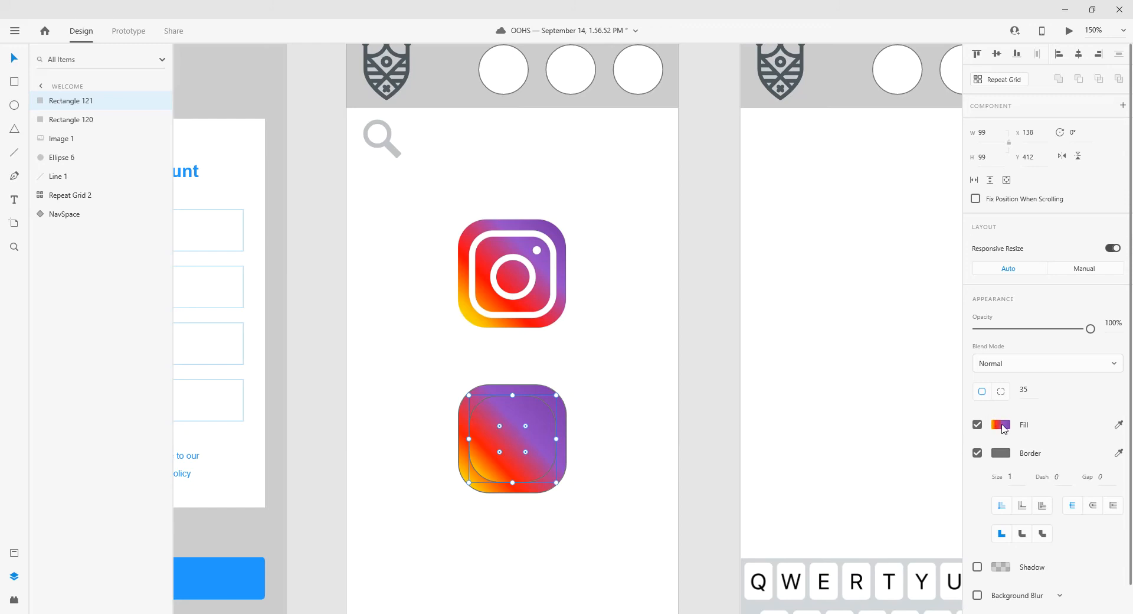
# - Turn off the inner square's fill and colour its border white, #FFFFFF
pyautogui.click(977, 424)
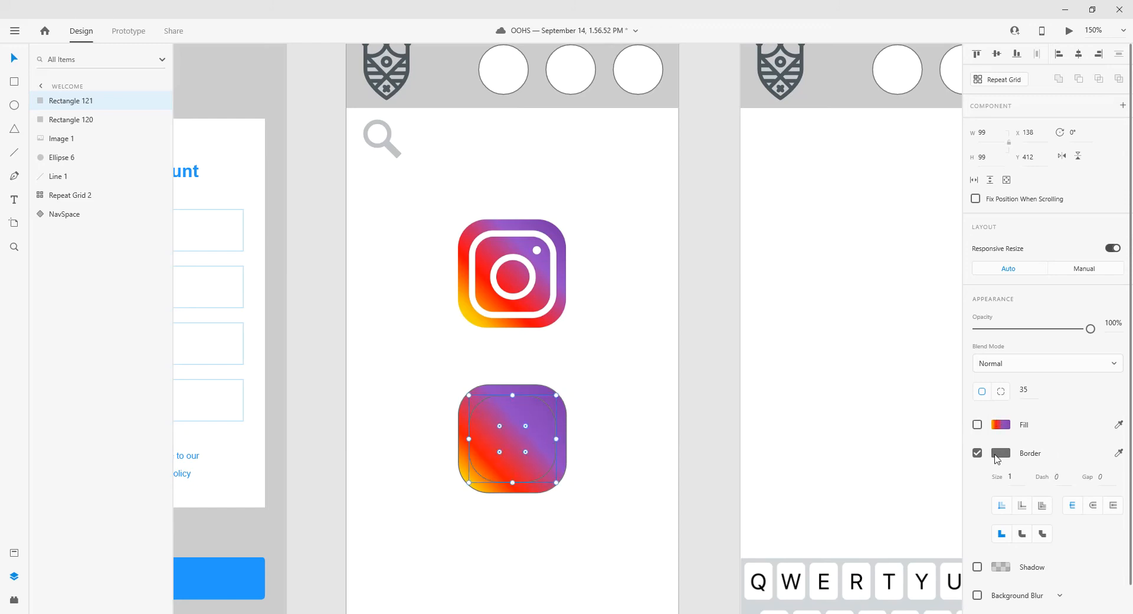
pyautogui.click(1001, 452)
pyautogui.moveTo(868, 437); pyautogui.dragTo(790, 354)
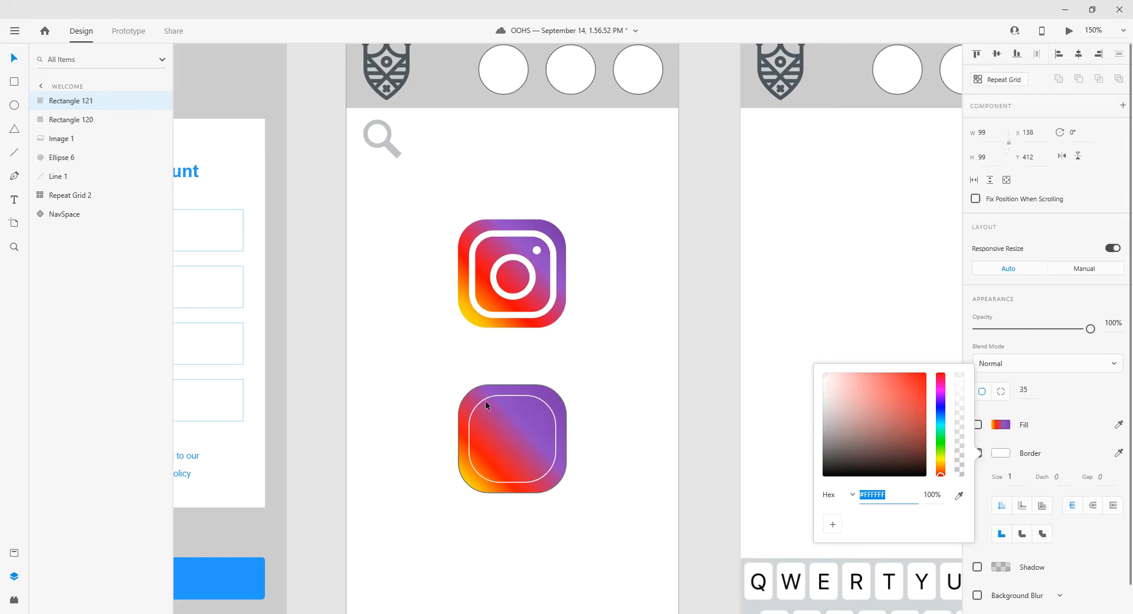
# - Set the inner square's border size to 8 and reduce its corner radius to 32
pyautogui.moveTo(1015, 479); pyautogui.dragTo(1003, 472)
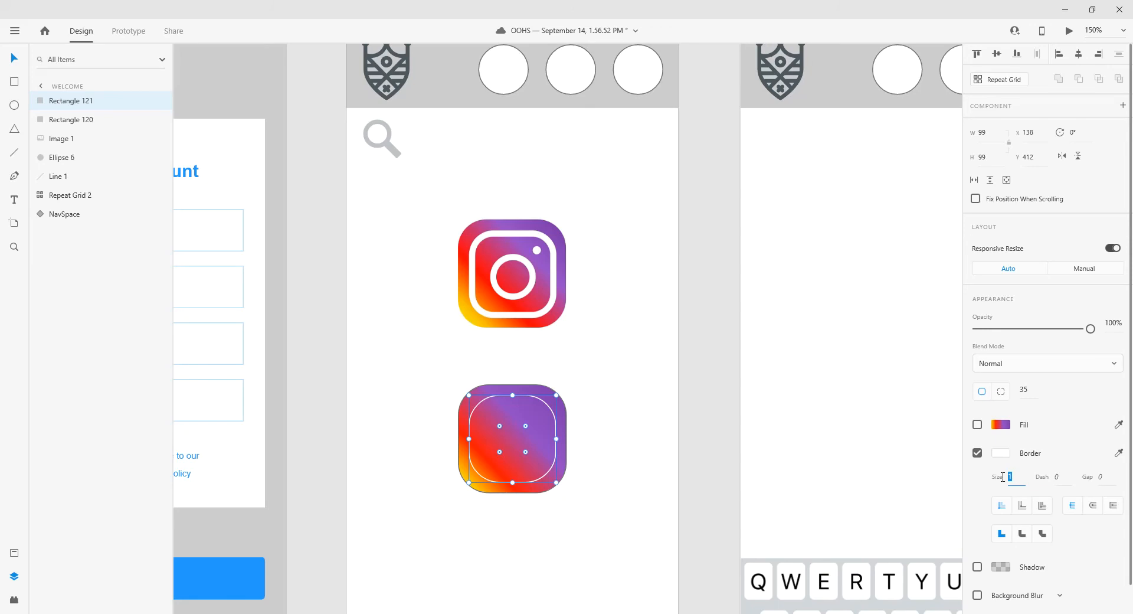
pyautogui.press('Return')
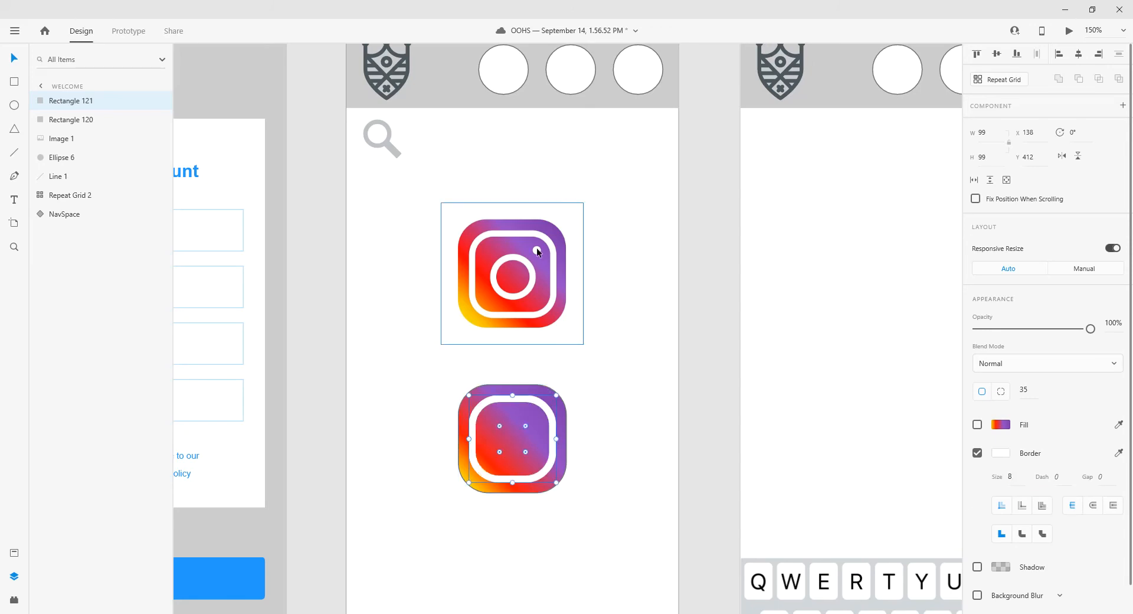
pyautogui.moveTo(526, 429); pyautogui.dragTo(532, 419)
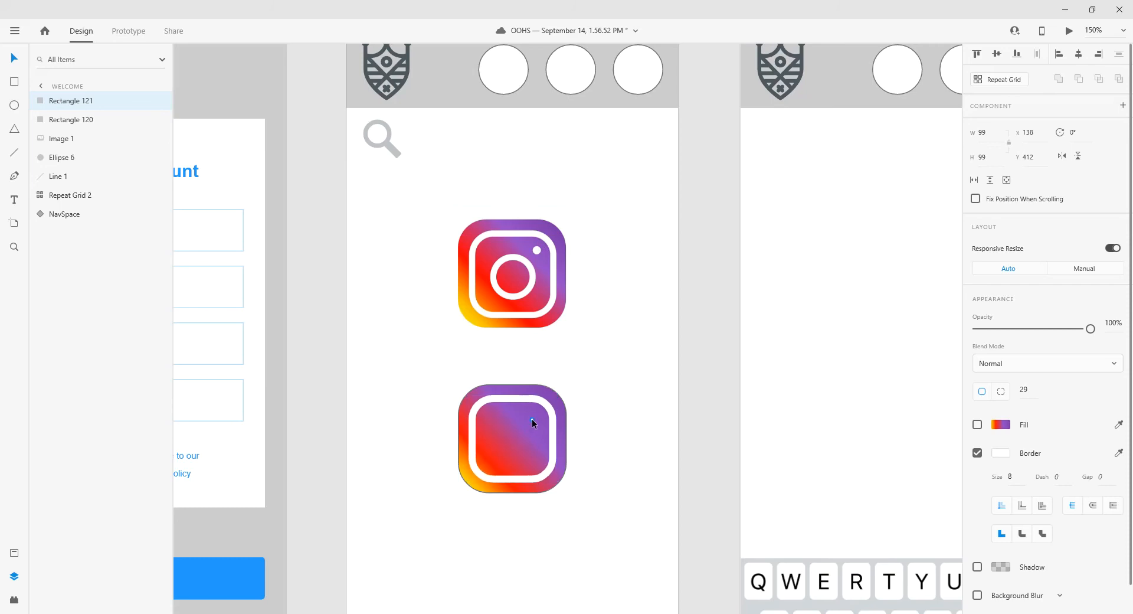
pyautogui.moveTo(531, 419); pyautogui.dragTo(526, 421)
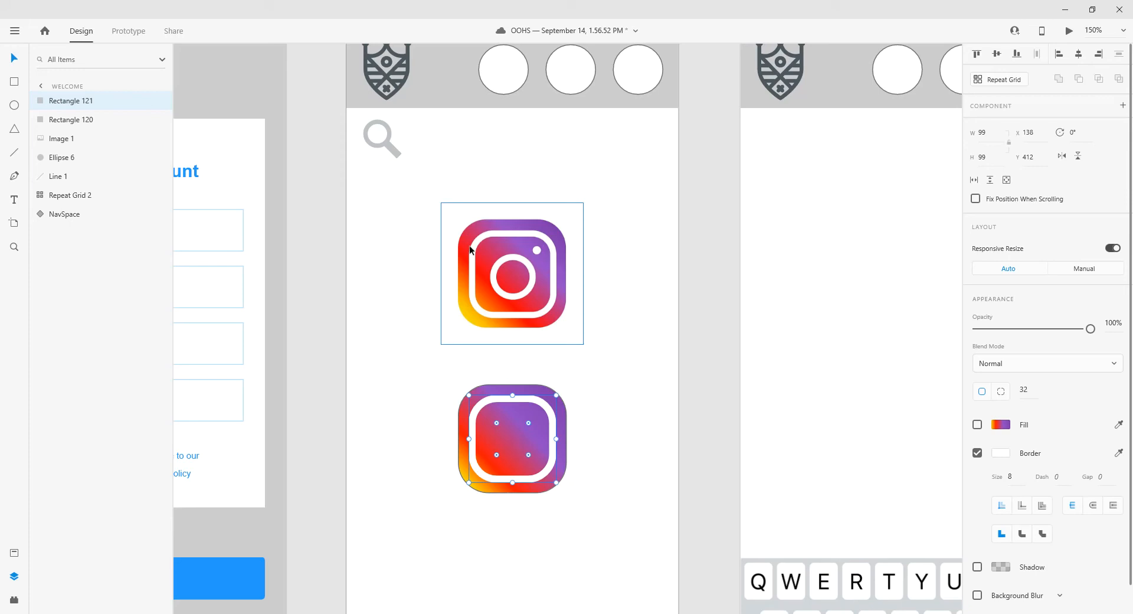
# - Save the document and draw a white circle about 52 by 52 px from the centre of the lower icon's inner square
pyautogui.click(16, 107)
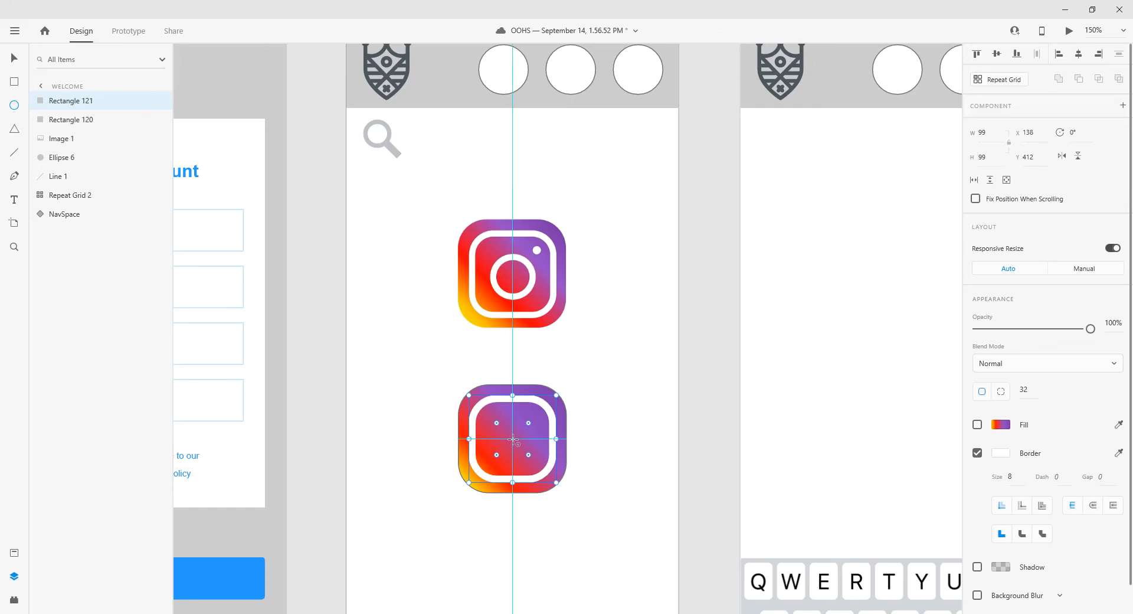
pyautogui.hotkey('ctrl', 's')
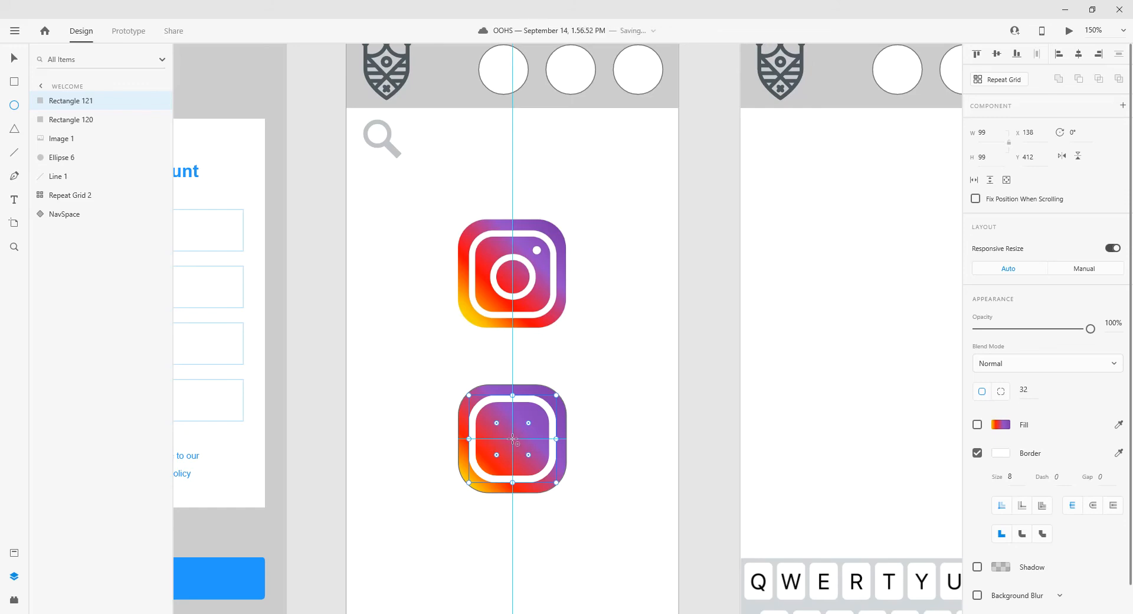
pyautogui.moveTo(512, 438); pyautogui.dragTo(530, 460)
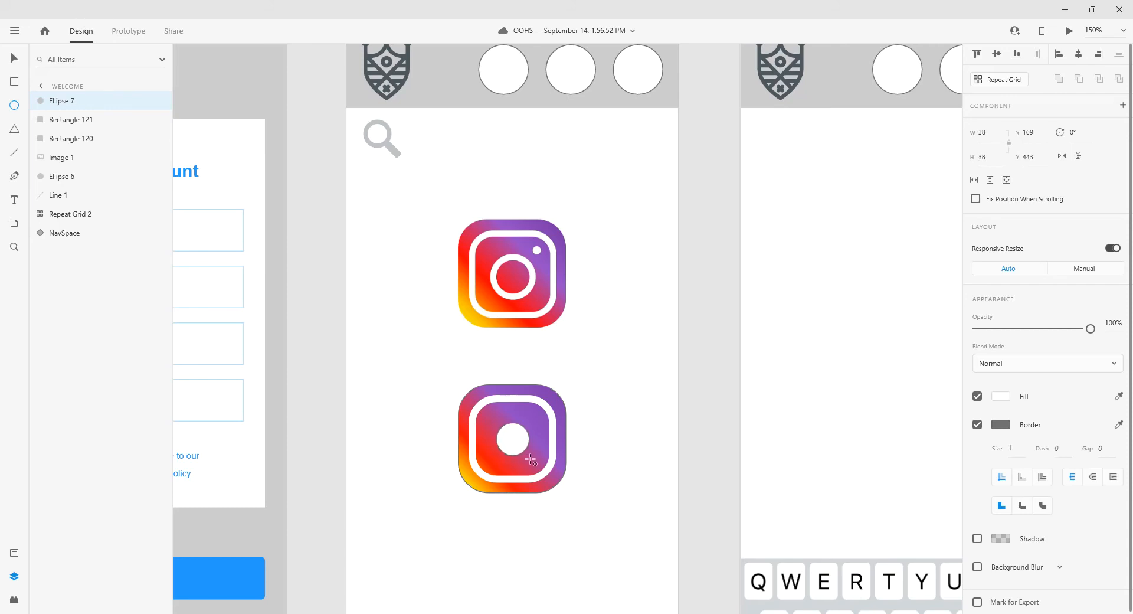
pyautogui.moveTo(531, 459); pyautogui.dragTo(533, 463)
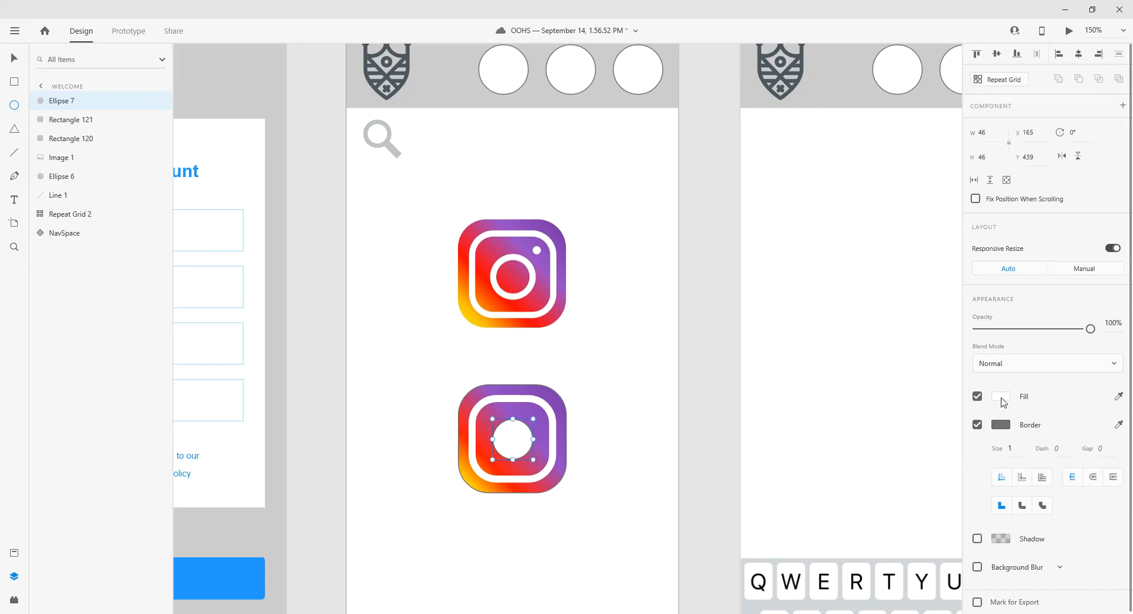
pyautogui.moveTo(533, 458); pyautogui.dragTo(536, 462)
# - Duplicate the centre circle, scale the copy to about 36 by 36 px around its centre, and subtract it to leave a ring
pyautogui.hotkey('ctrl', 'd')
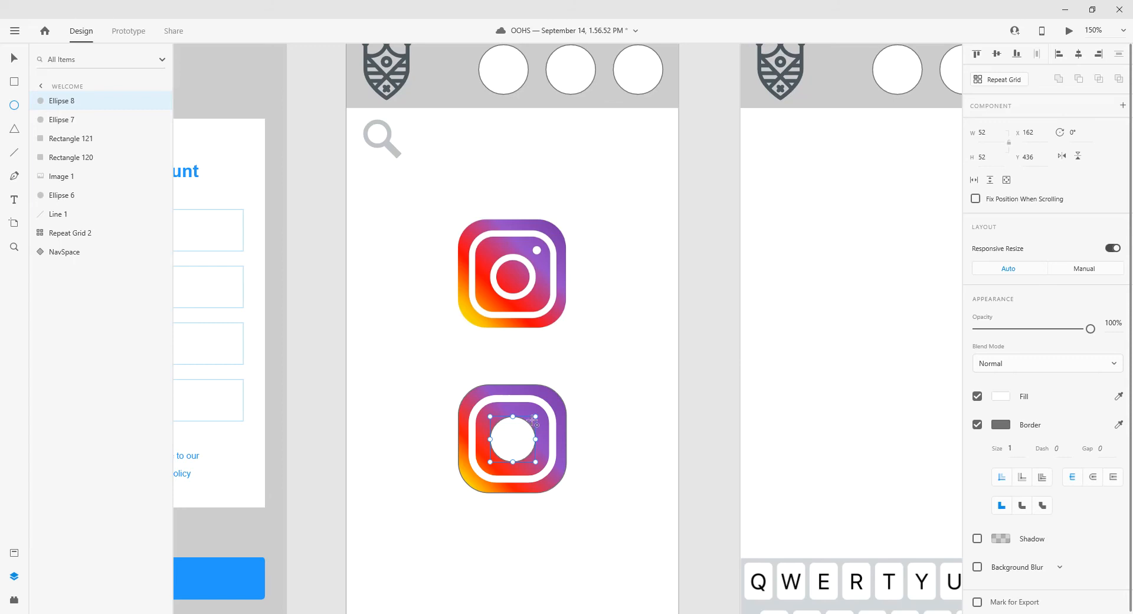
pyautogui.moveTo(534, 416); pyautogui.dragTo(529, 420)
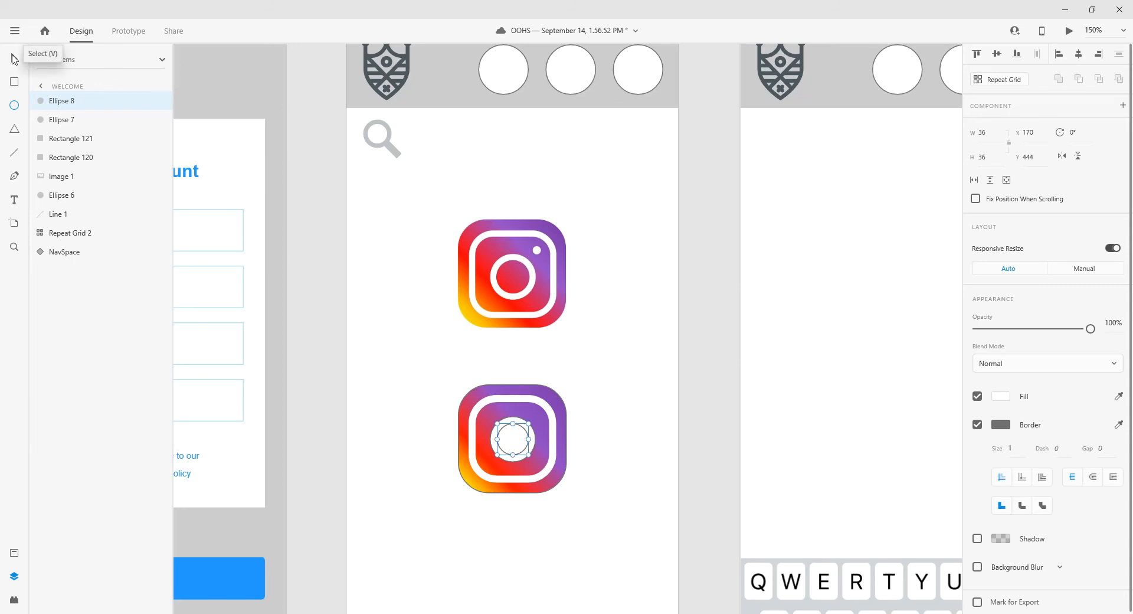
pyautogui.click(13, 58)
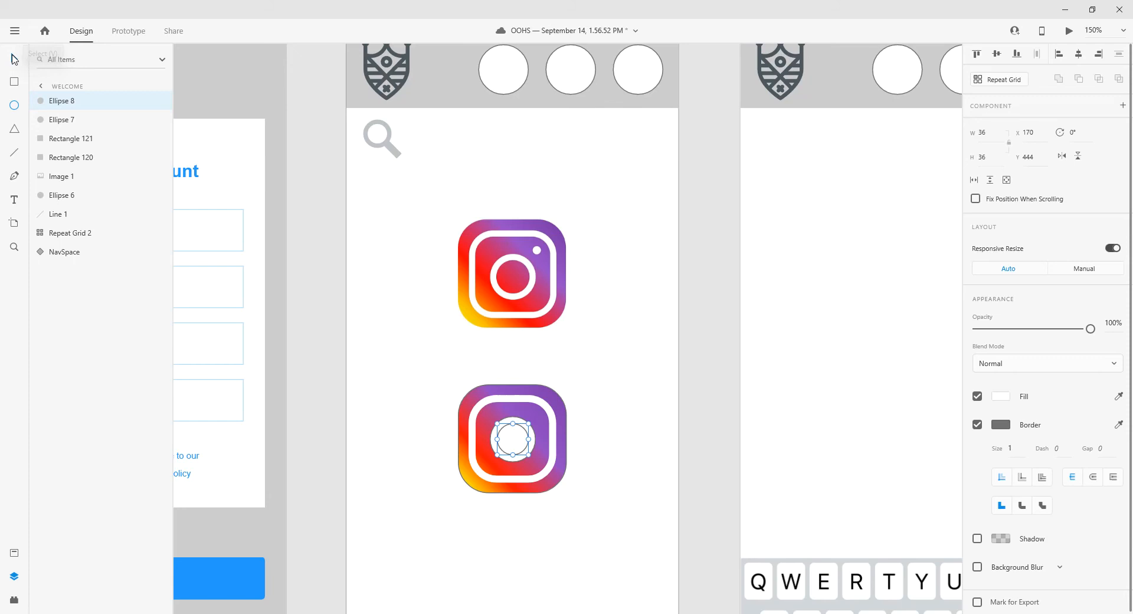
pyautogui.keyDown('shift'); pyautogui.click(516, 423); pyautogui.keyUp('shift')
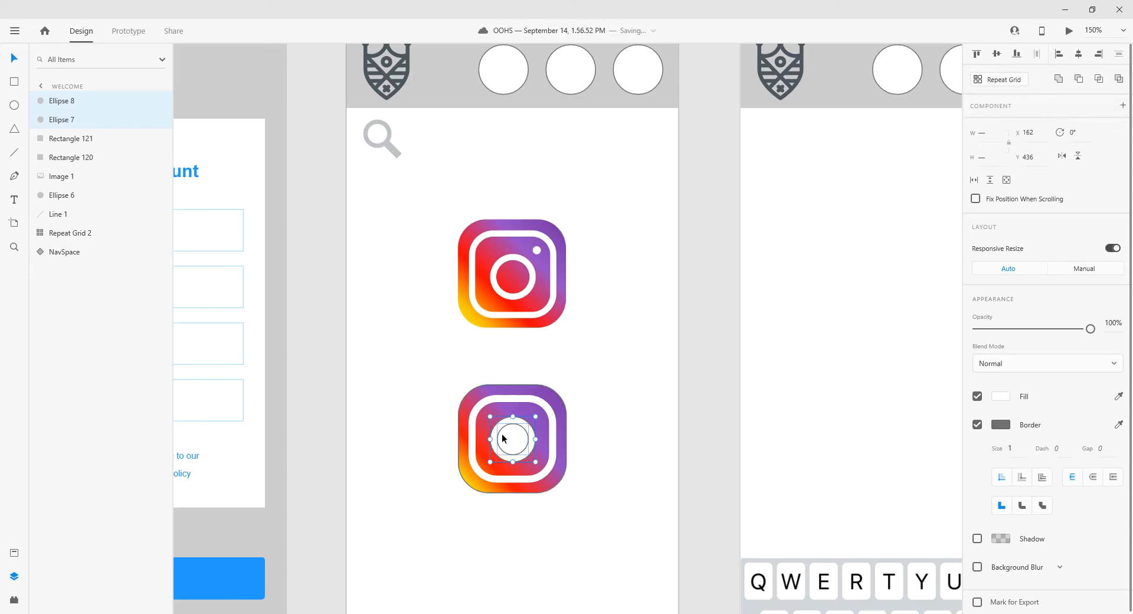
pyautogui.click(1078, 79)
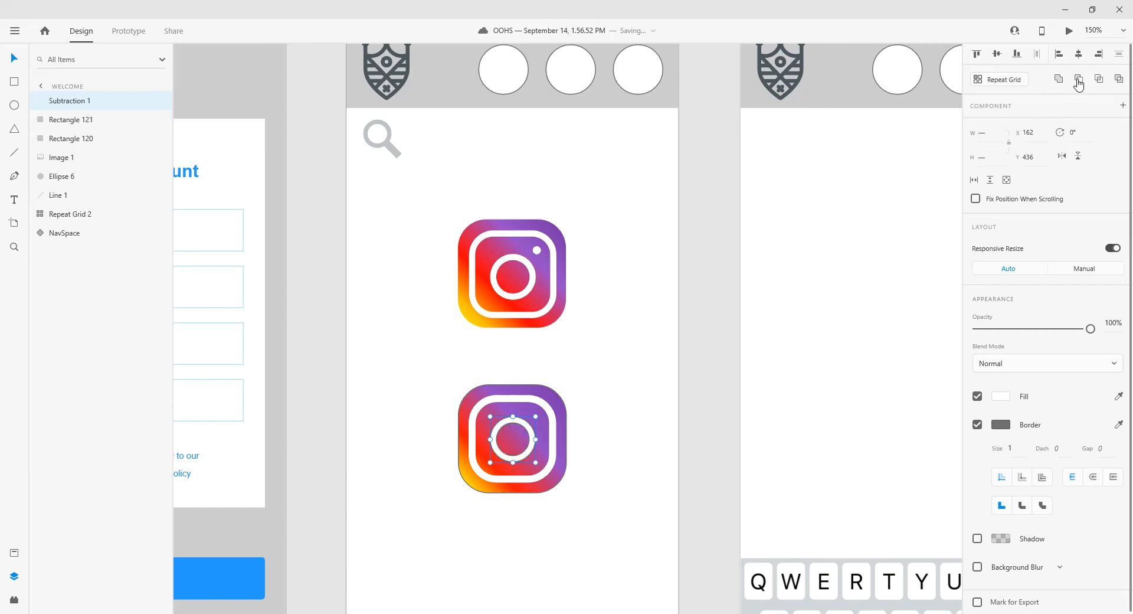
pyautogui.click(423, 436)
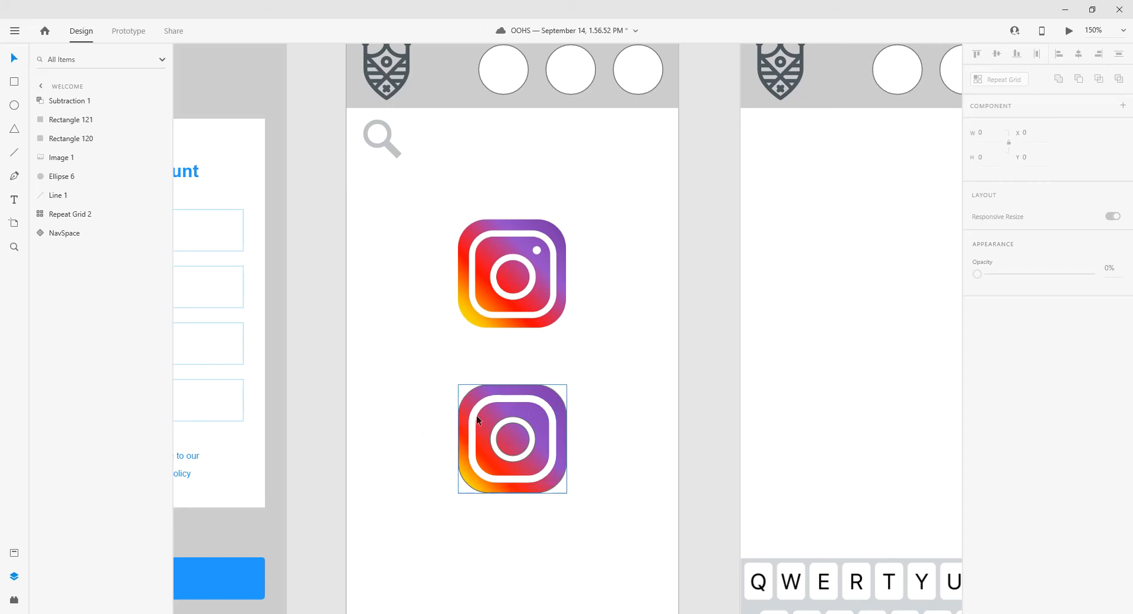
# - Draw a small white circle near the inner square's upper-right corner as the camera icon's dot
pyautogui.click(14, 106)
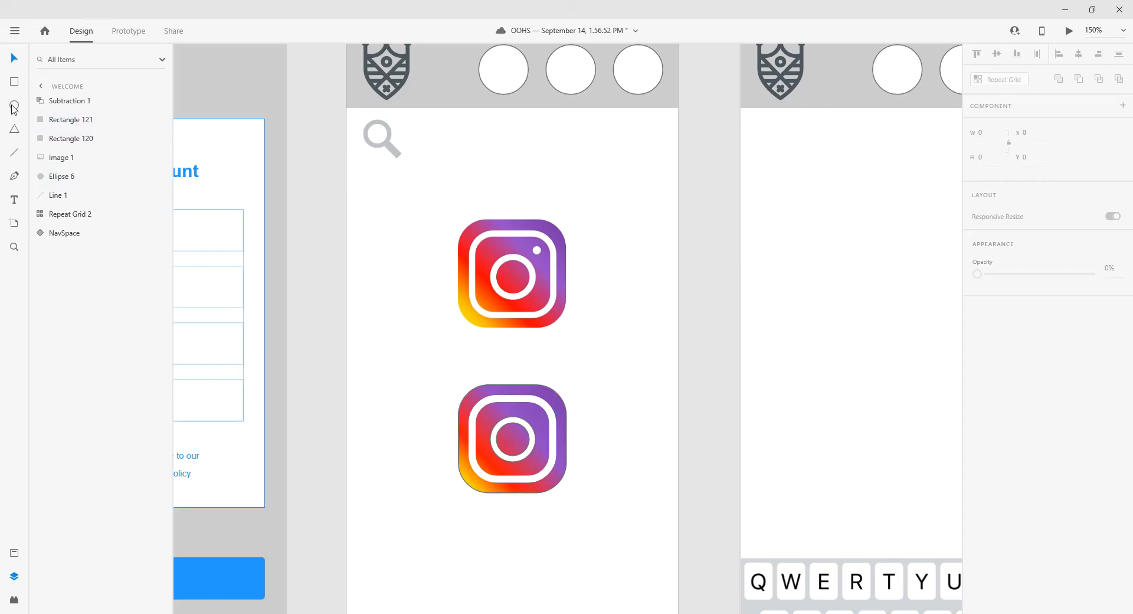
pyautogui.moveTo(533, 409); pyautogui.dragTo(539, 415)
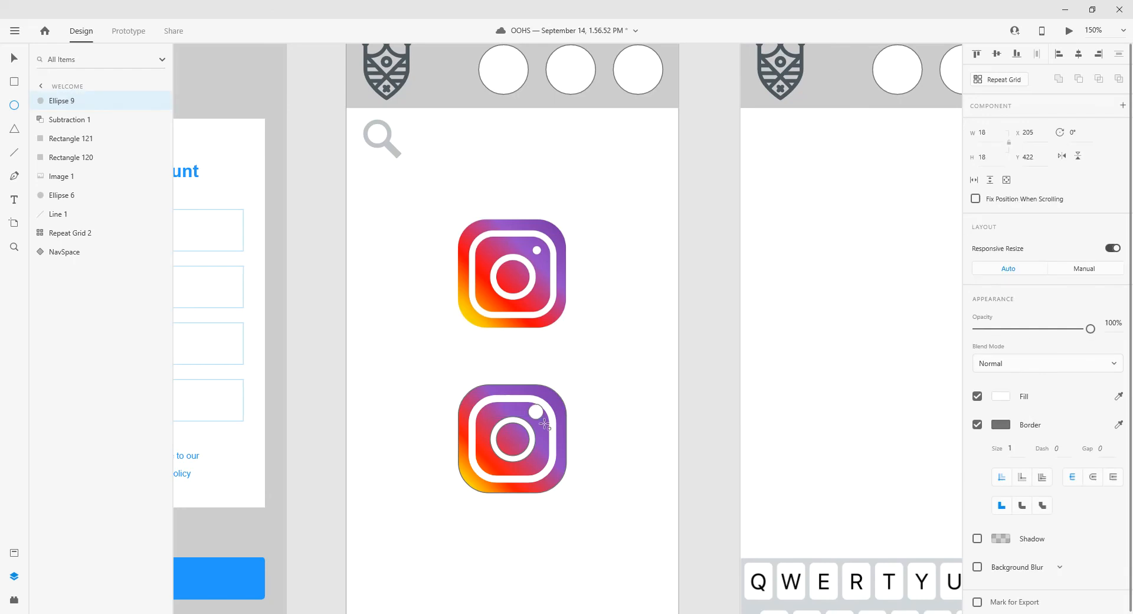
pyautogui.click(14, 58)
pyautogui.click(641, 447)
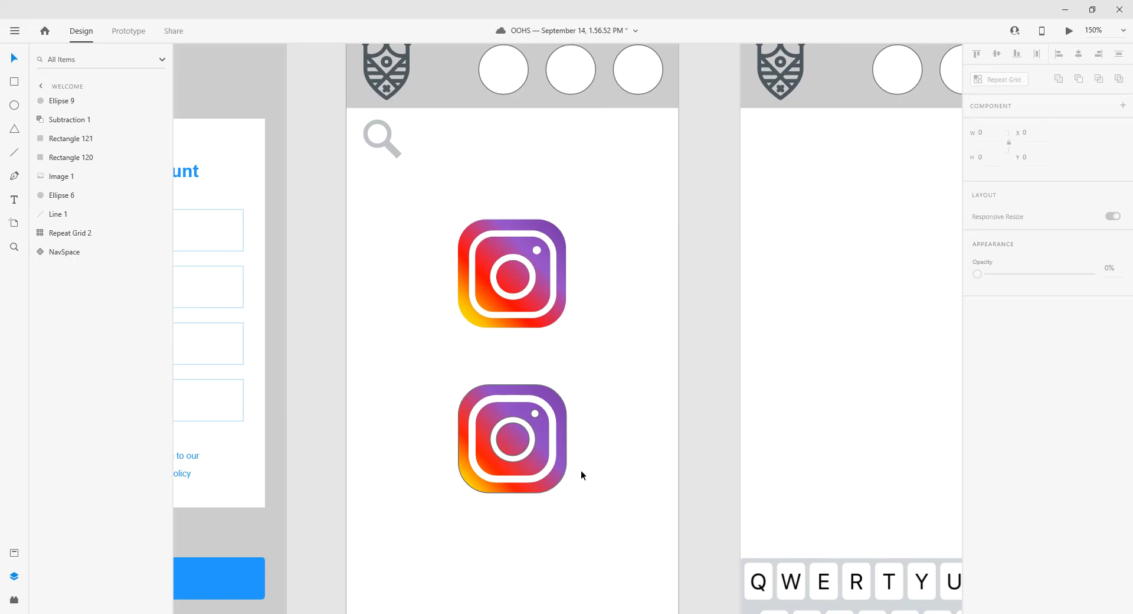
# - Delete the Instagram reference image together with all the shapes of the recreated icon below it
pyautogui.moveTo(418, 193); pyautogui.dragTo(620, 528)
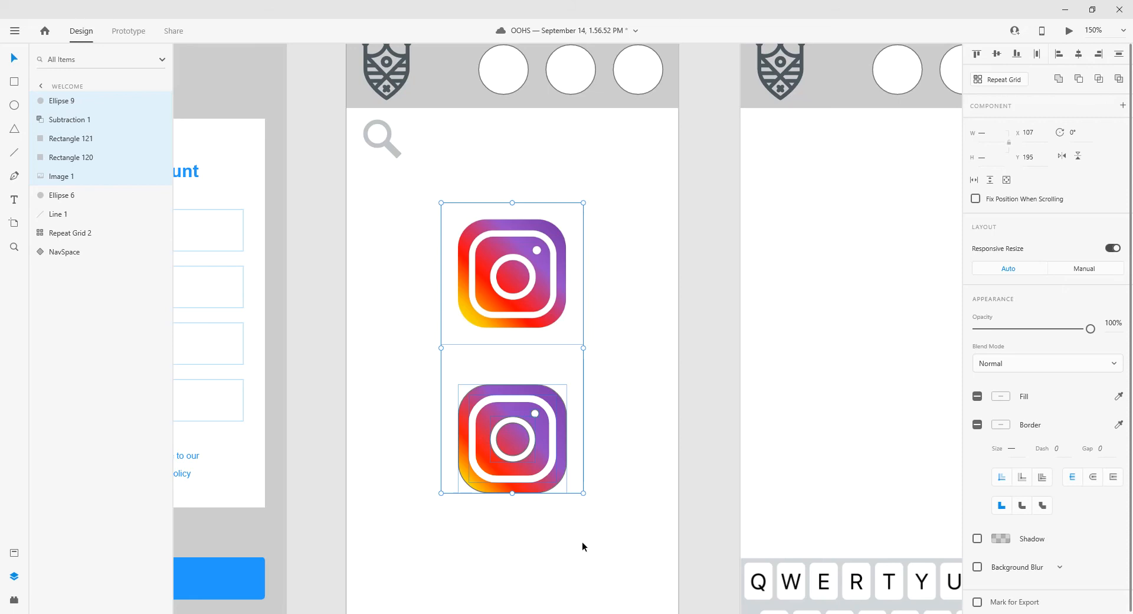
pyautogui.moveTo(419, 210); pyautogui.dragTo(634, 570)
pyautogui.press('Delete')
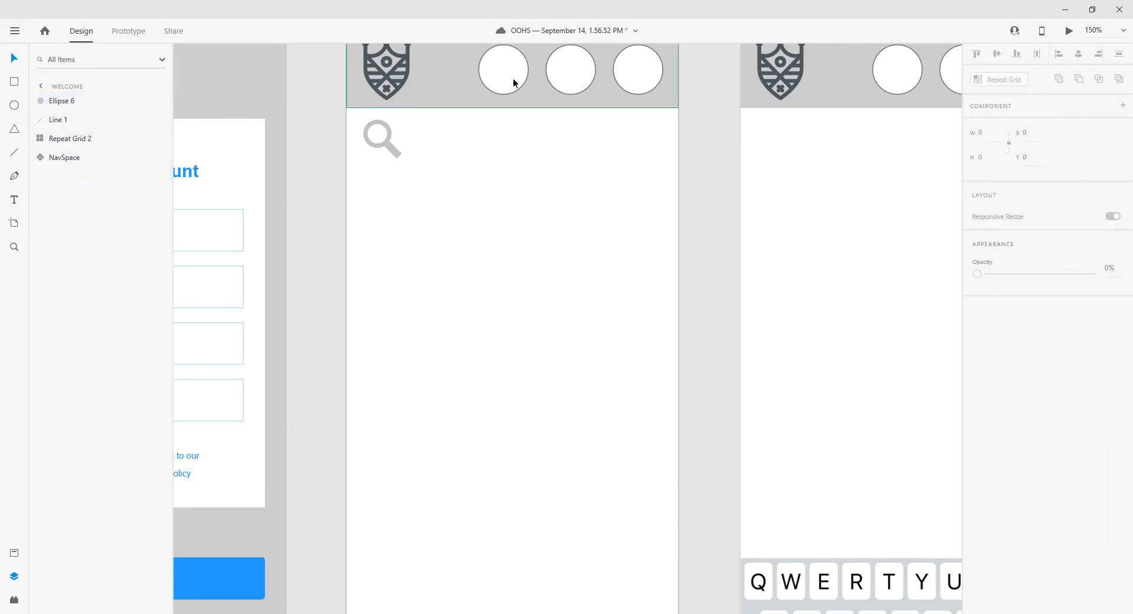
# - Select the magnifying glass's circle and handle together and set their border colour to white, #FFFFFF
pyautogui.moveTo(423, 121); pyautogui.dragTo(368, 185)
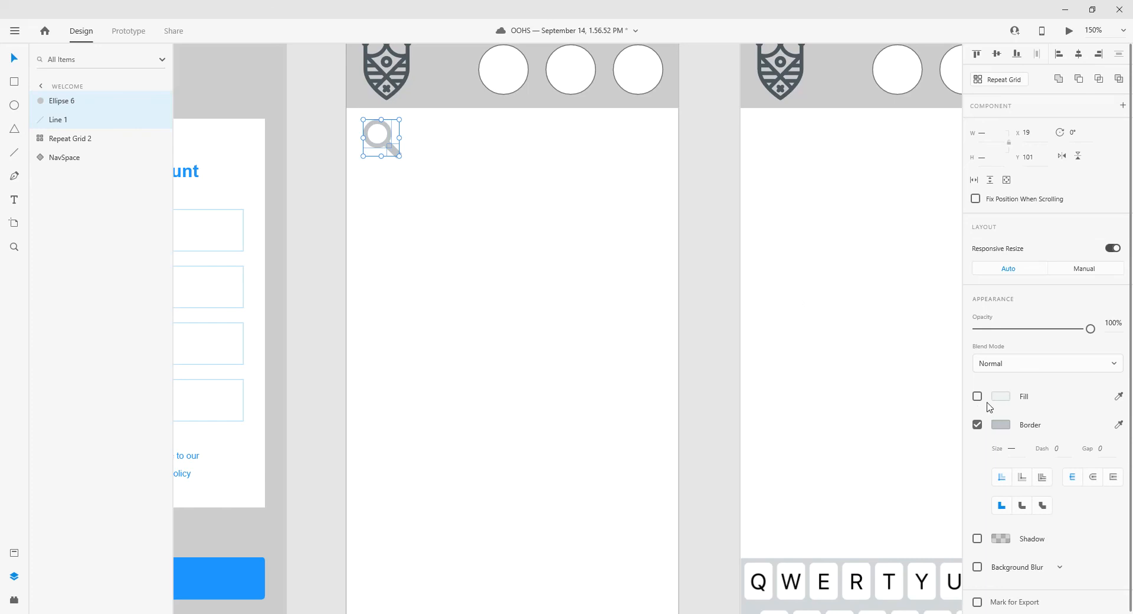
pyautogui.click(456, 227)
pyautogui.click(374, 144)
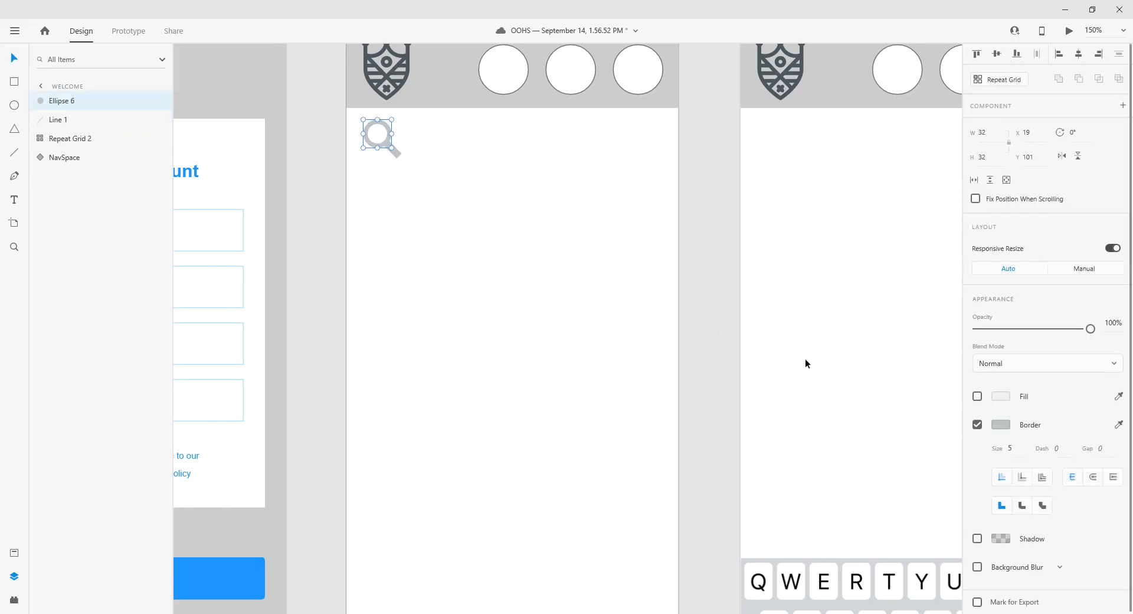
pyautogui.moveTo(454, 192); pyautogui.dragTo(349, 121)
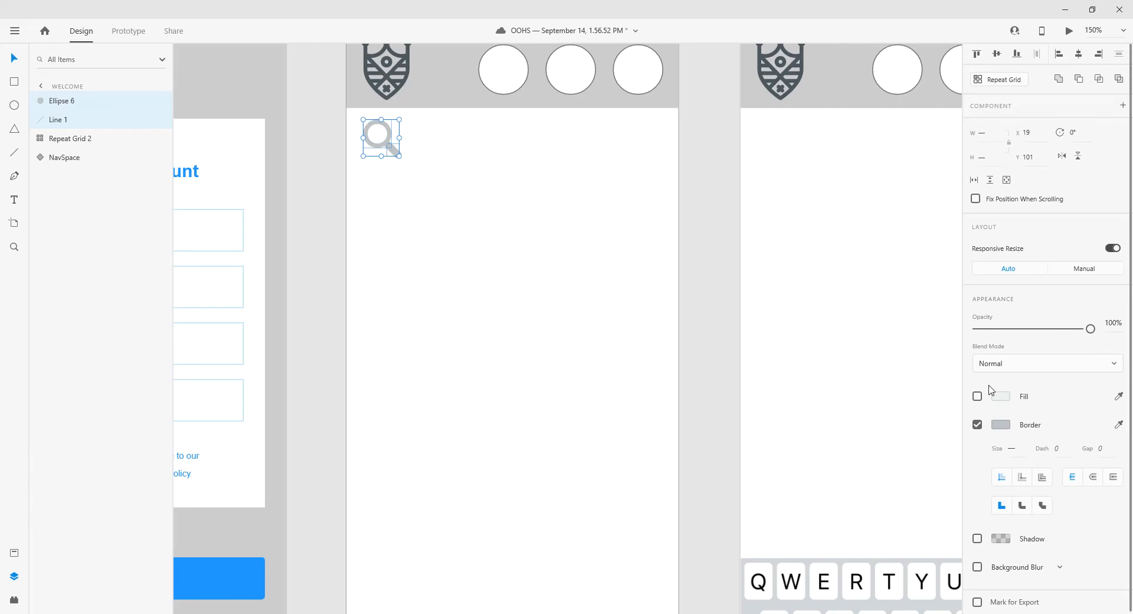
pyautogui.click(1002, 426)
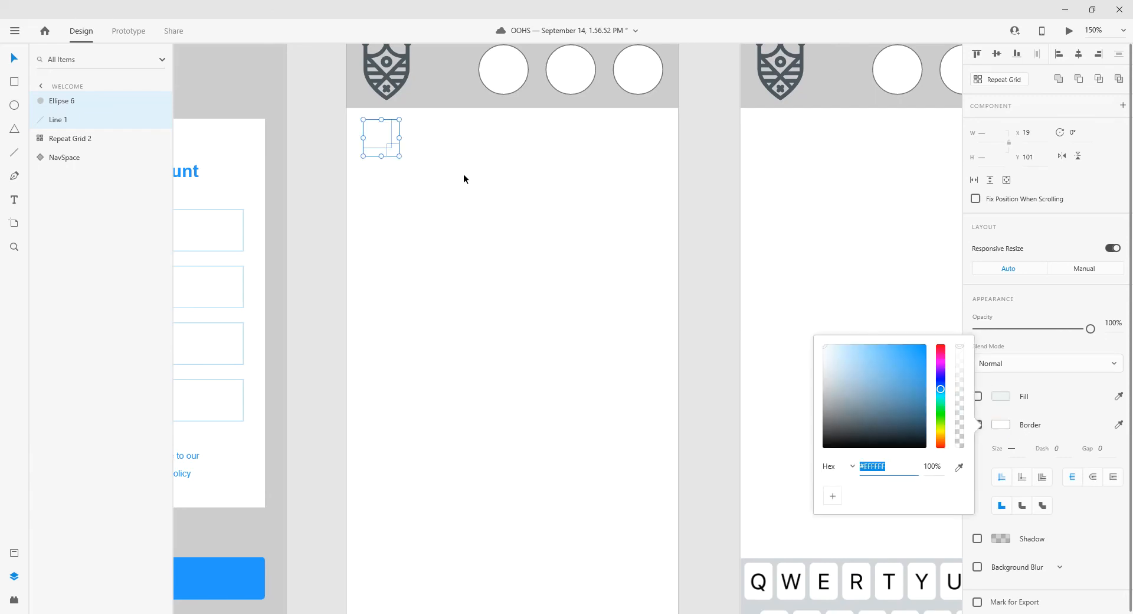
# - Group the magnifying glass's circle and handle and cut the group from the Welcome artboard
pyautogui.moveTo(431, 121); pyautogui.dragTo(354, 168)
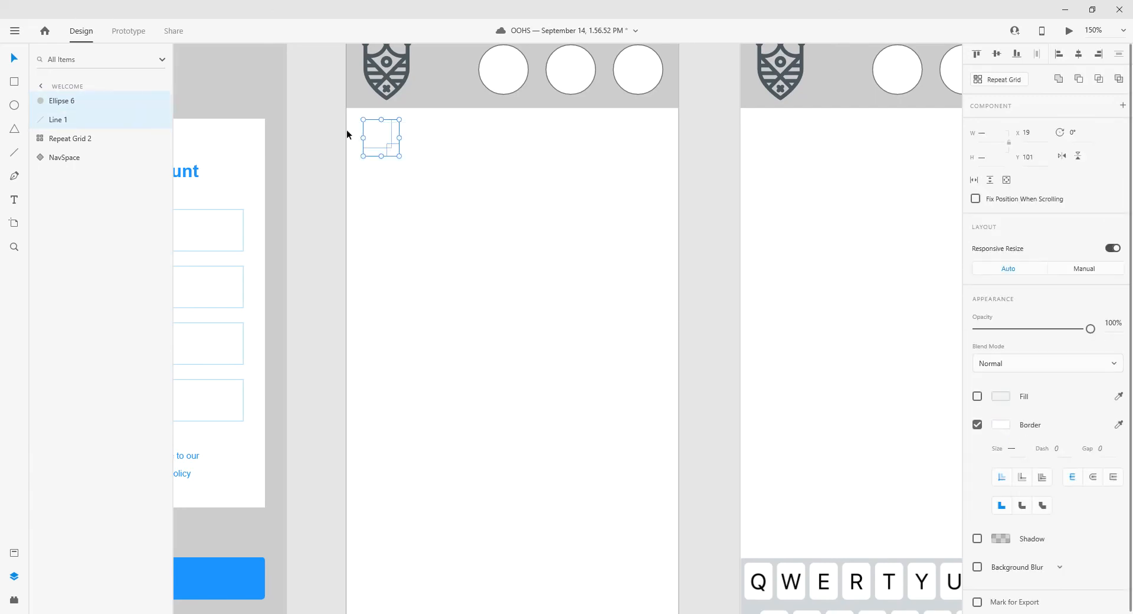
pyautogui.moveTo(352, 112)
pyautogui.mouseDown()
pyautogui.moveTo(426, 180)
pyautogui.moveTo(392, 132)
pyautogui.moveTo(357, 114)
pyautogui.mouseUp()
pyautogui.hotkey('ctrl', 'g')
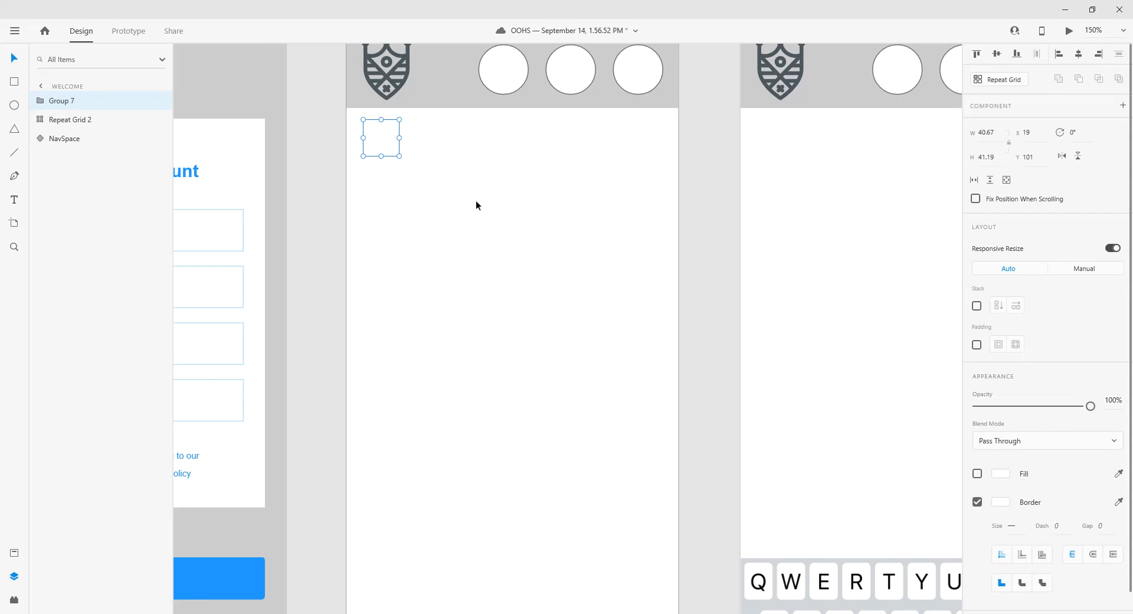
pyautogui.press('Delete')
# - Enter the NavSpace component on the Welcome artboard and delete its first white circle, the one nearest the badge
pyautogui.doubleClick(443, 93)
pyautogui.scroll(5, 529, 147)
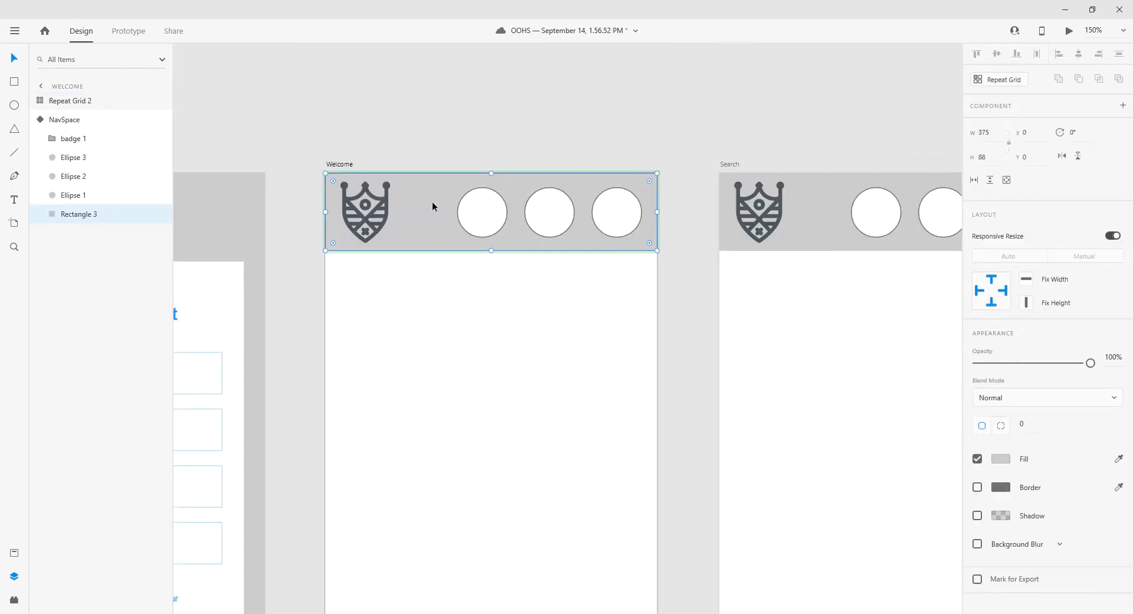
pyautogui.click(500, 208)
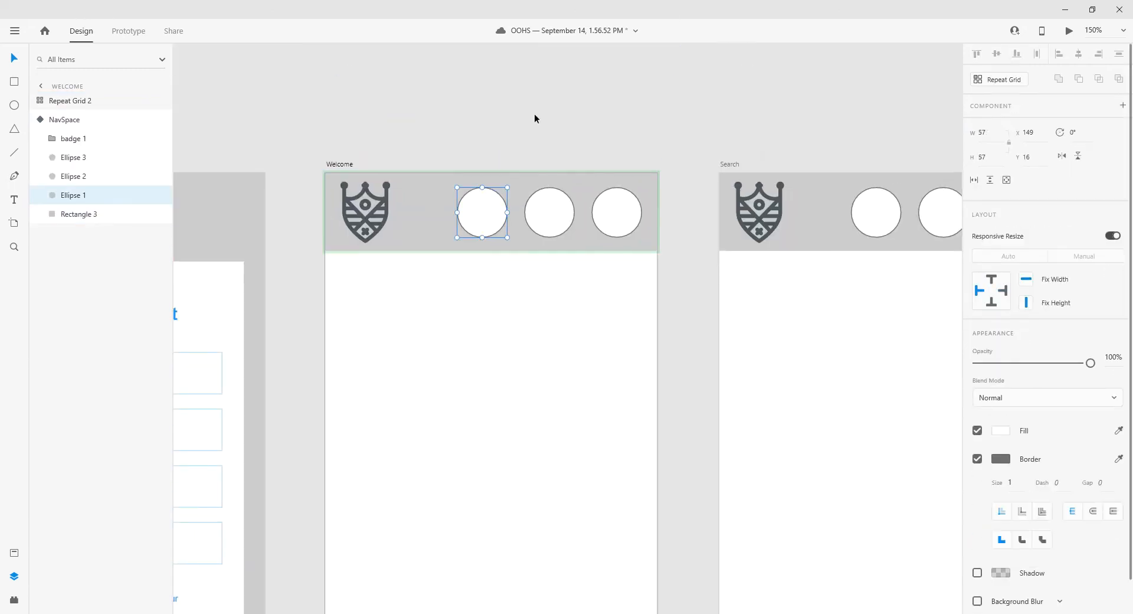
pyautogui.click(534, 140)
pyautogui.doubleClick(515, 232)
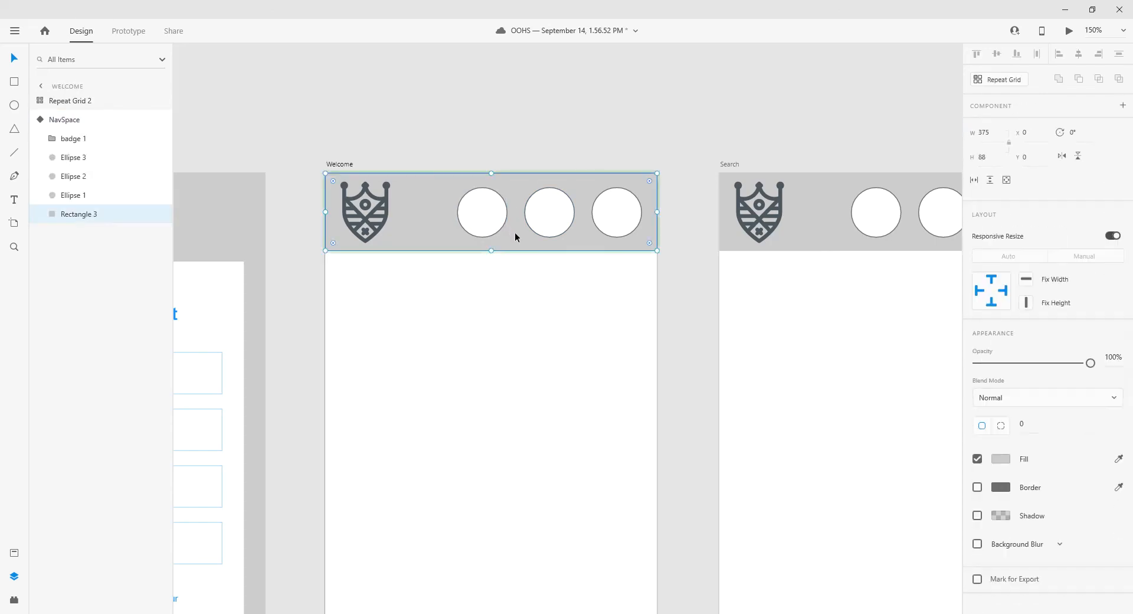
pyautogui.click(496, 225)
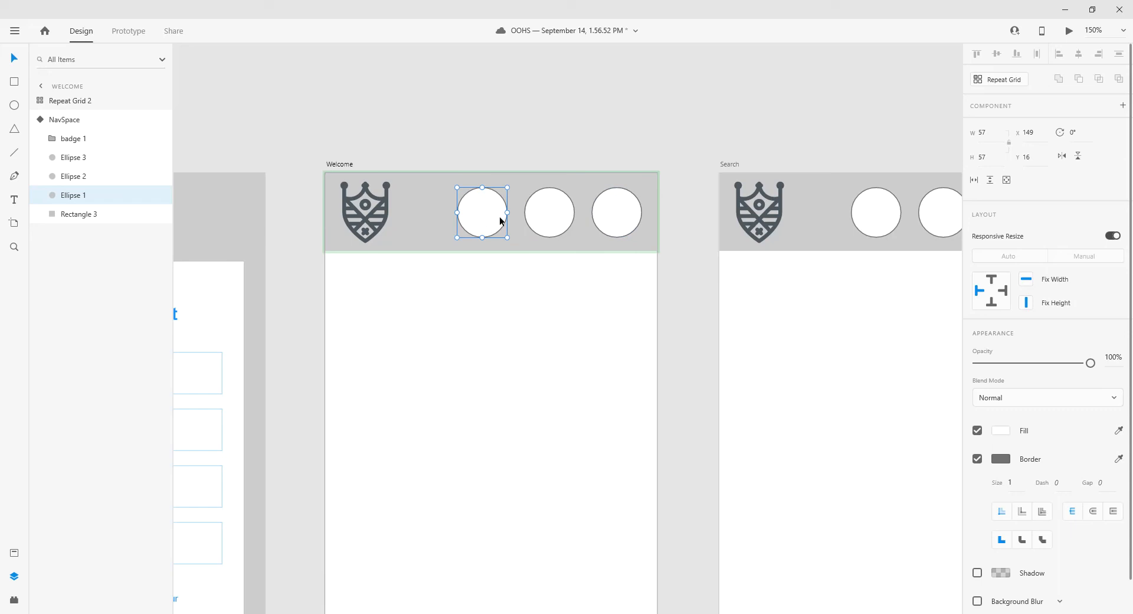
pyautogui.click(626, 218)
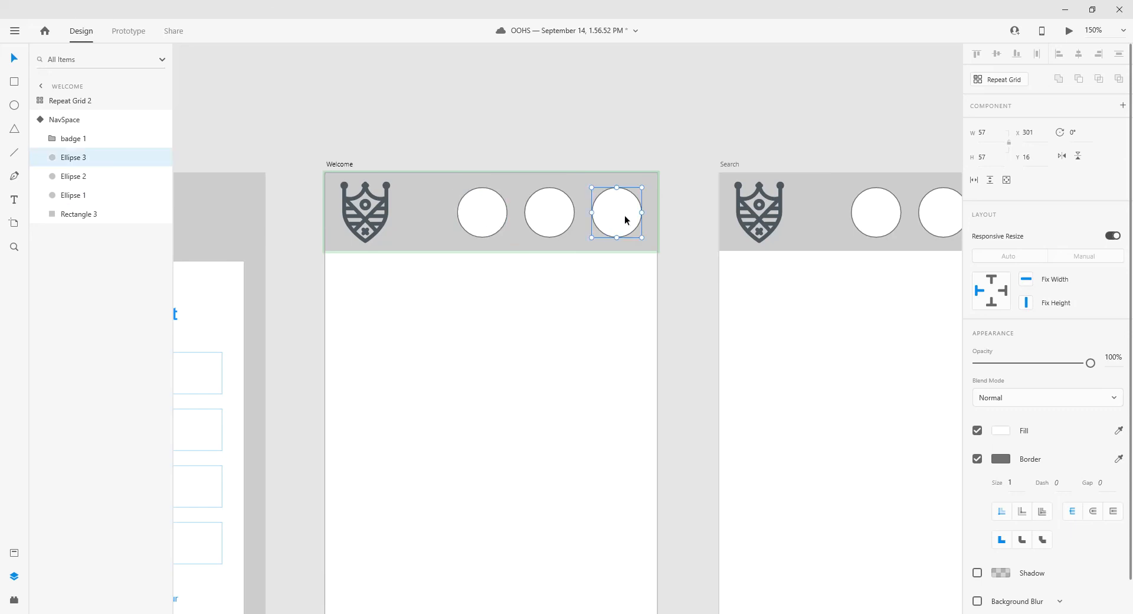
pyautogui.click(479, 228)
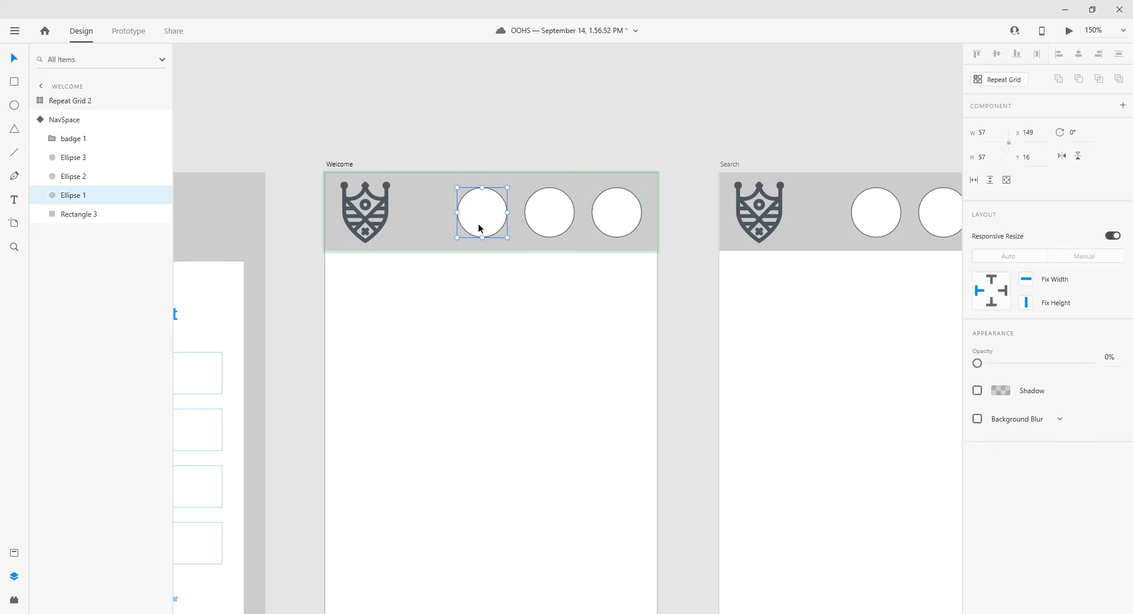
pyautogui.press('Delete')
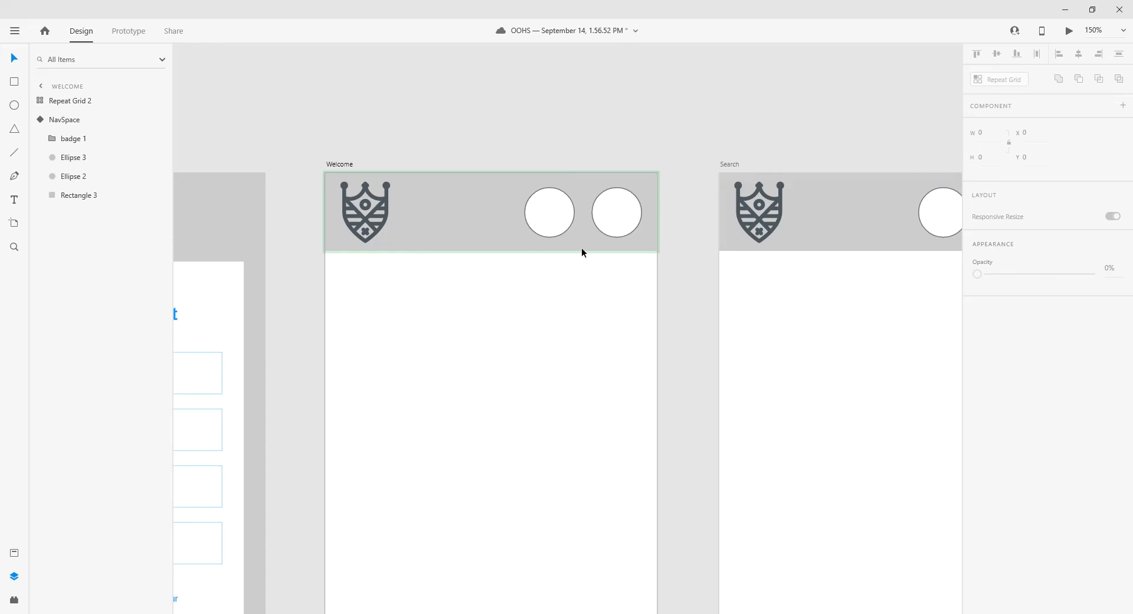
# - Paste the white magnifying glass group into the NavSpace component and move it to the empty spot before the two remaining circles
pyautogui.hotkey('ctrl', 'v')
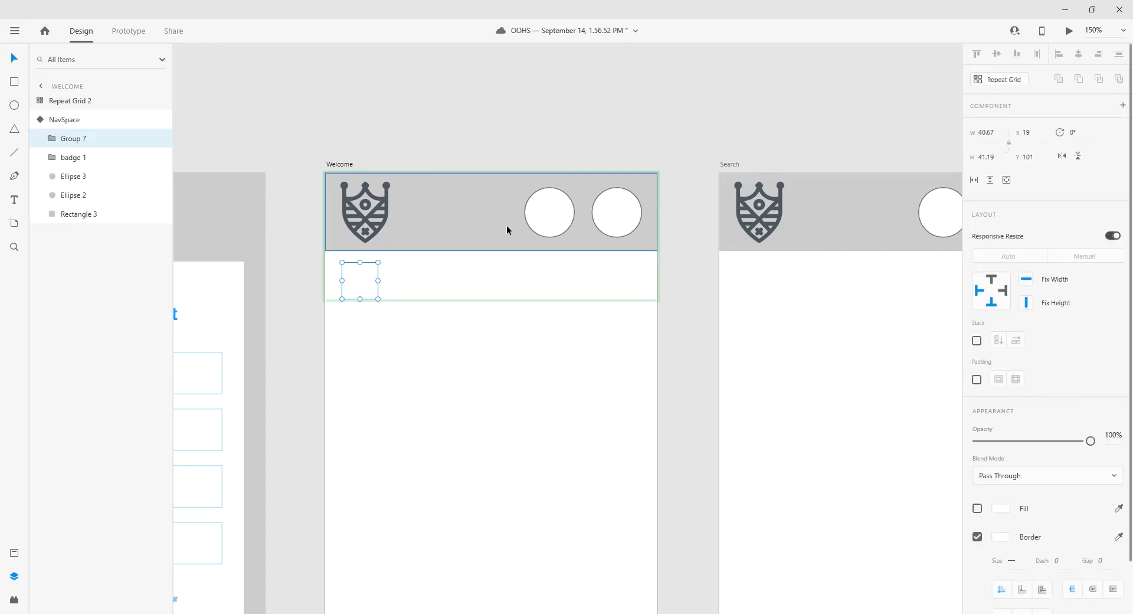
pyautogui.moveTo(369, 280); pyautogui.dragTo(493, 216)
pyautogui.click(546, 114)
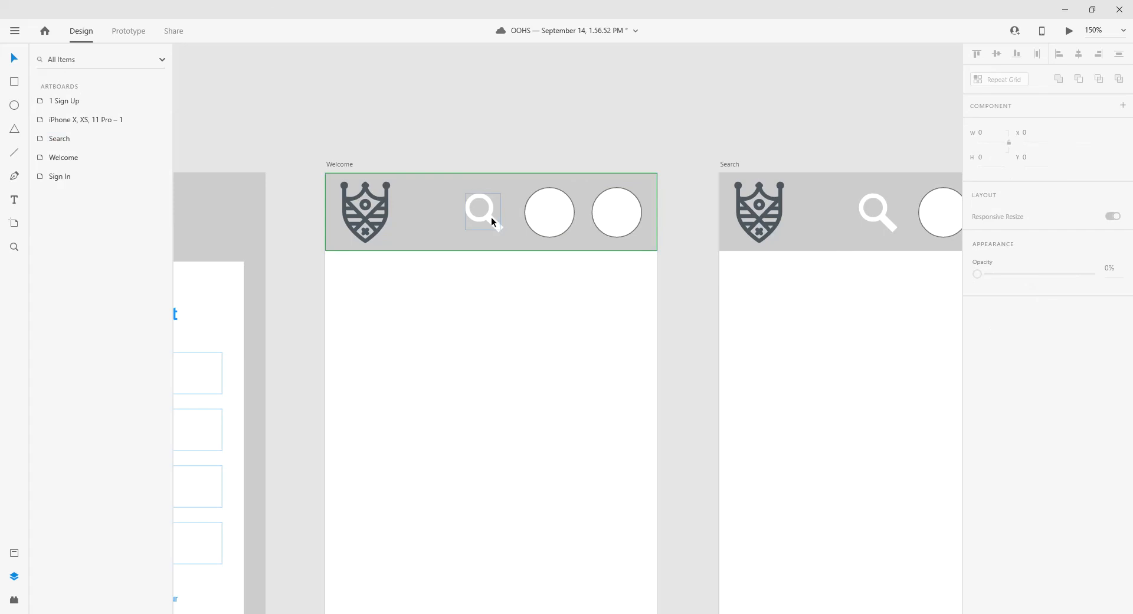
pyautogui.click(491, 218)
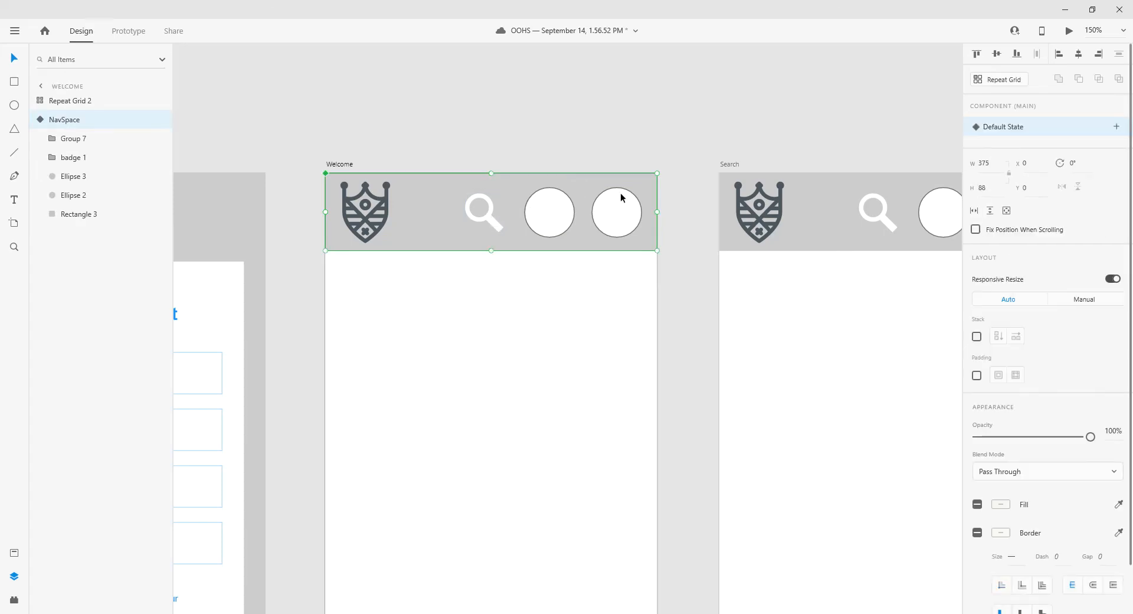
pyautogui.click(548, 129)
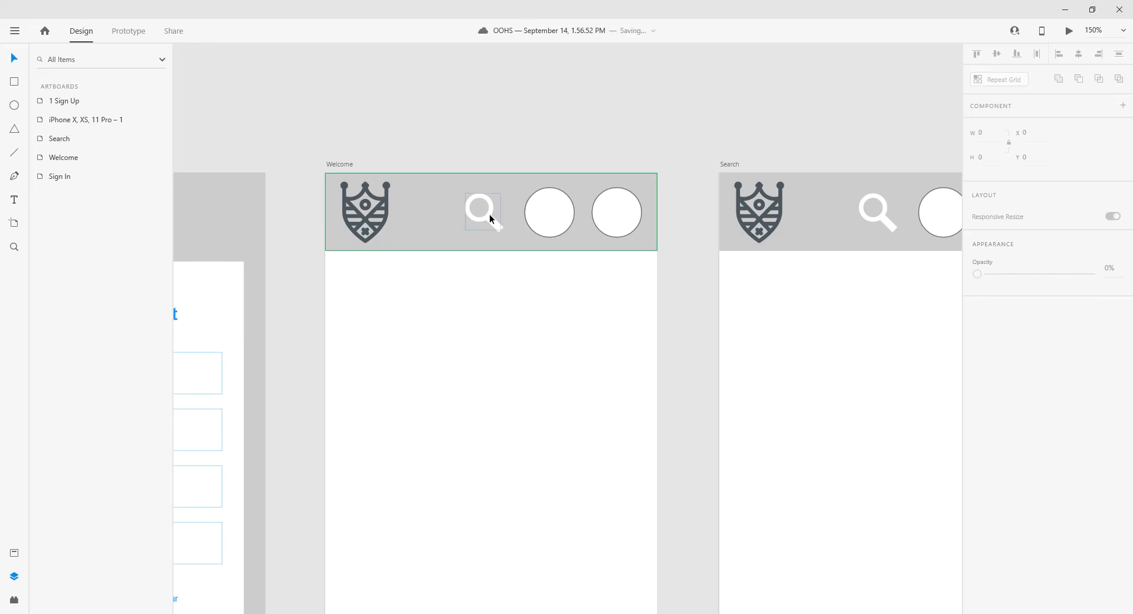
pyautogui.click(545, 206)
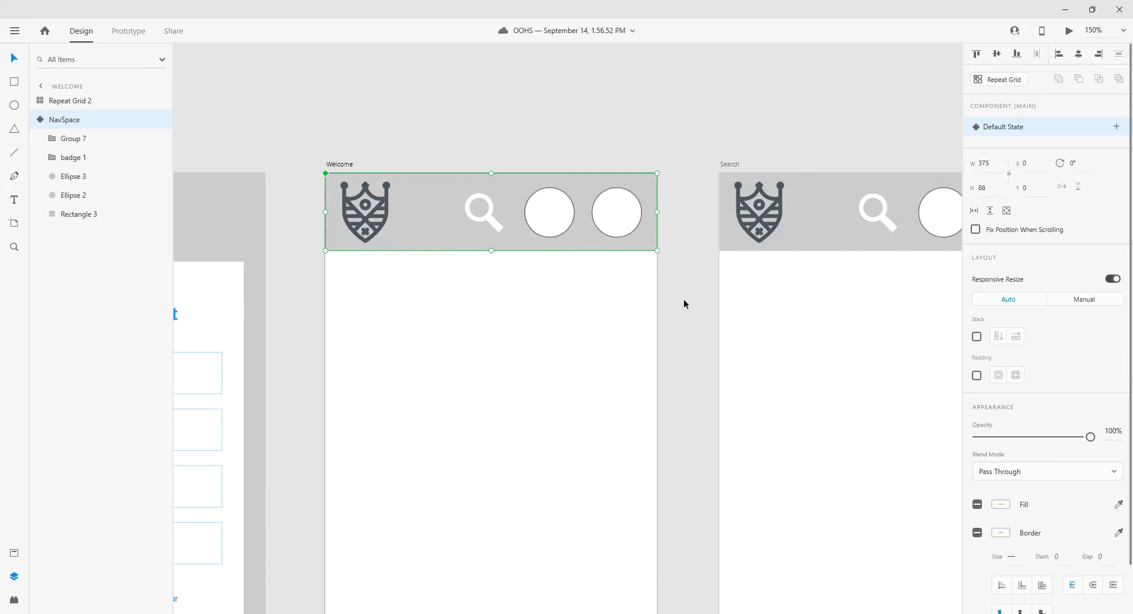
pyautogui.moveTo(676, 332)
pyautogui.mouseDown()
pyautogui.moveTo(490, 296)
pyautogui.moveTo(514, 257)
pyautogui.moveTo(675, 321)
pyautogui.moveTo(539, 311)
pyautogui.moveTo(706, 256)
pyautogui.moveTo(684, 261)
pyautogui.mouseUp()
pyautogui.moveTo(612, 288); pyautogui.dragTo(702, 283)
pyautogui.scroll(-3, 547, 339)
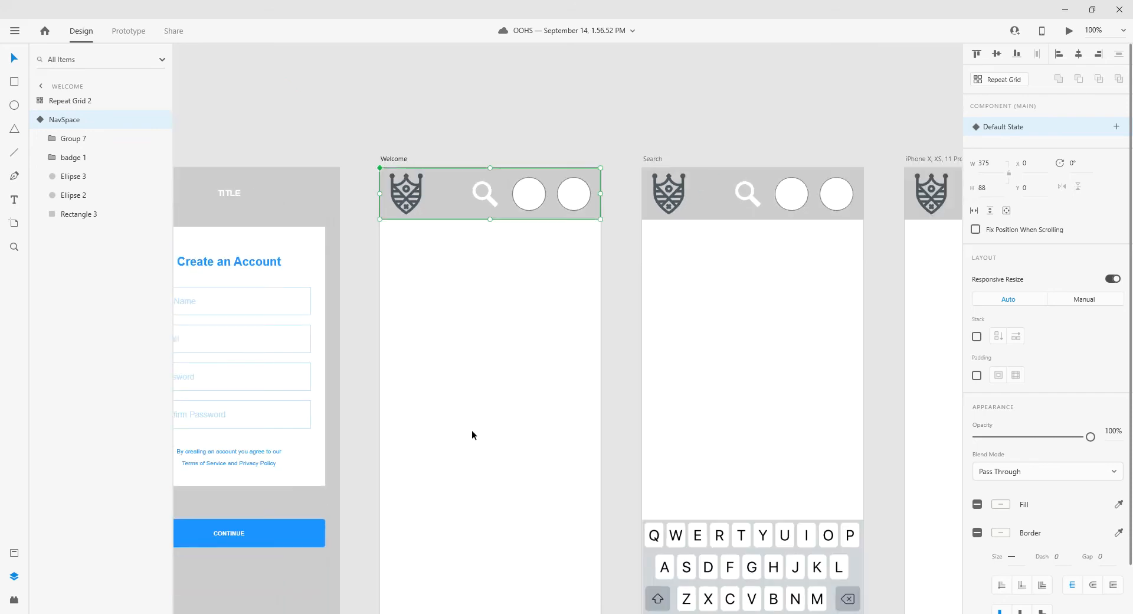
pyautogui.moveTo(473, 435); pyautogui.dragTo(496, 280)
pyautogui.scroll(-3, 493, 404)
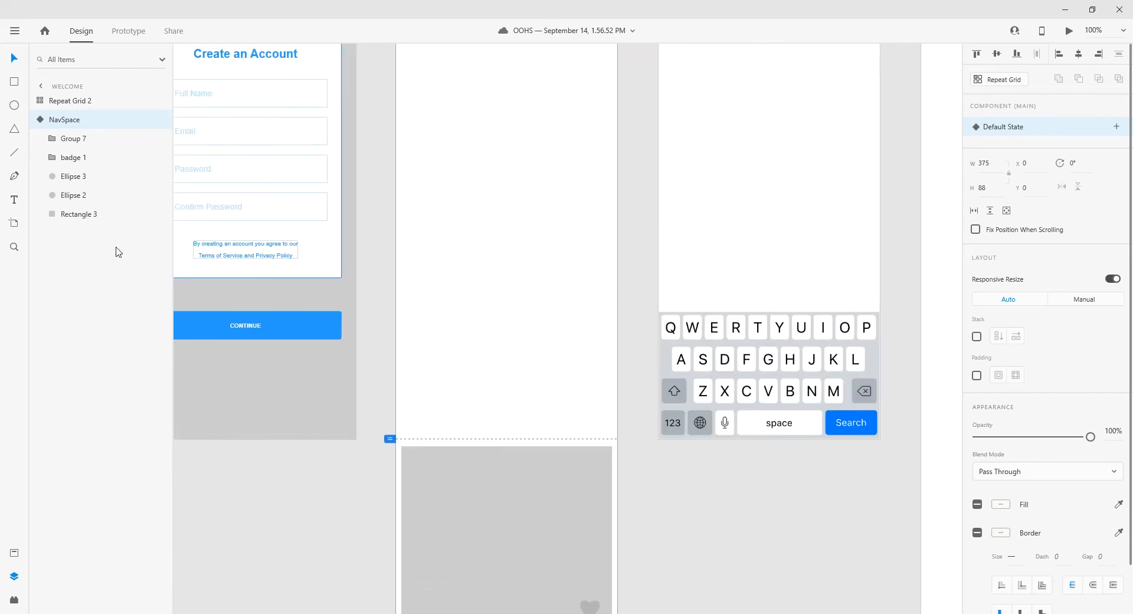
# - Enter the first Product Tile's inner repeat grid on the Welcome artboard and delete its five overlapping circles
pyautogui.scroll(-4, 457, 433)
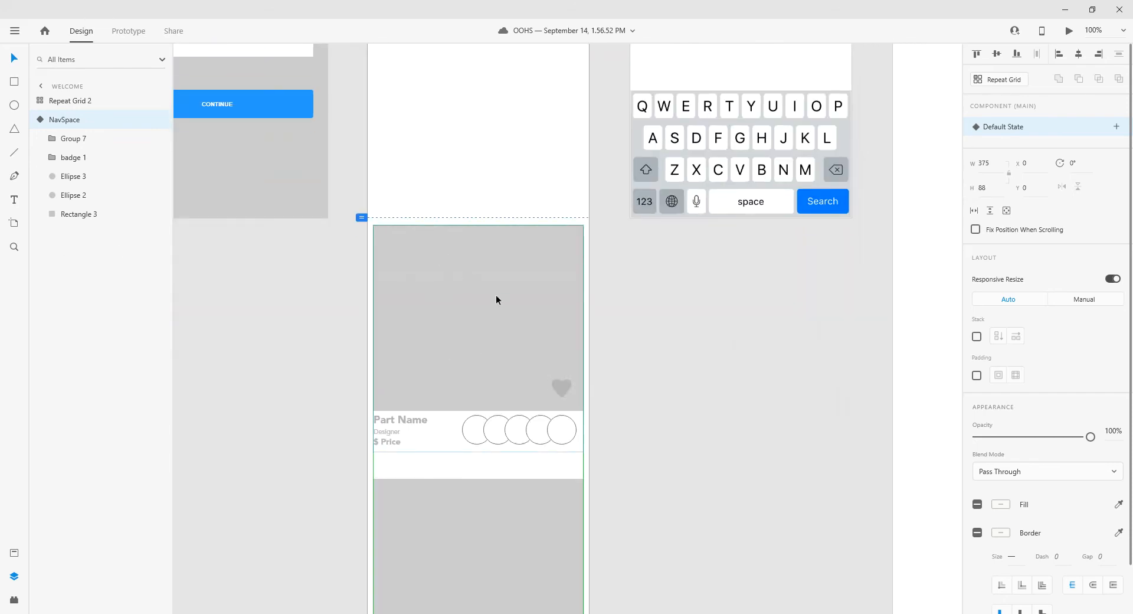
pyautogui.click(448, 276)
pyautogui.doubleClick(459, 287)
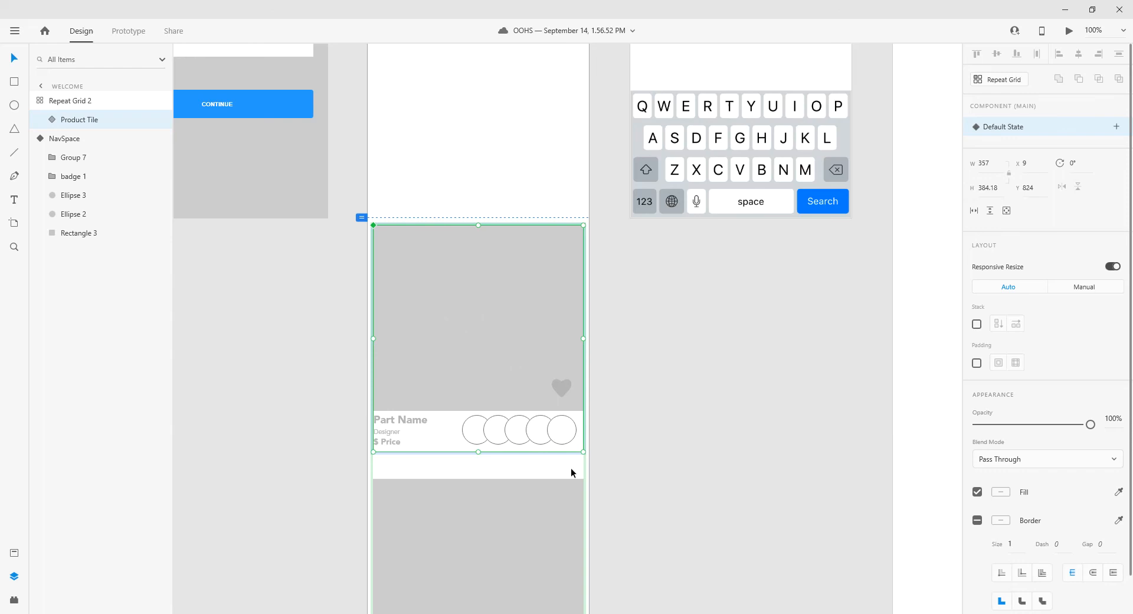
pyautogui.scroll(-3, 587, 551)
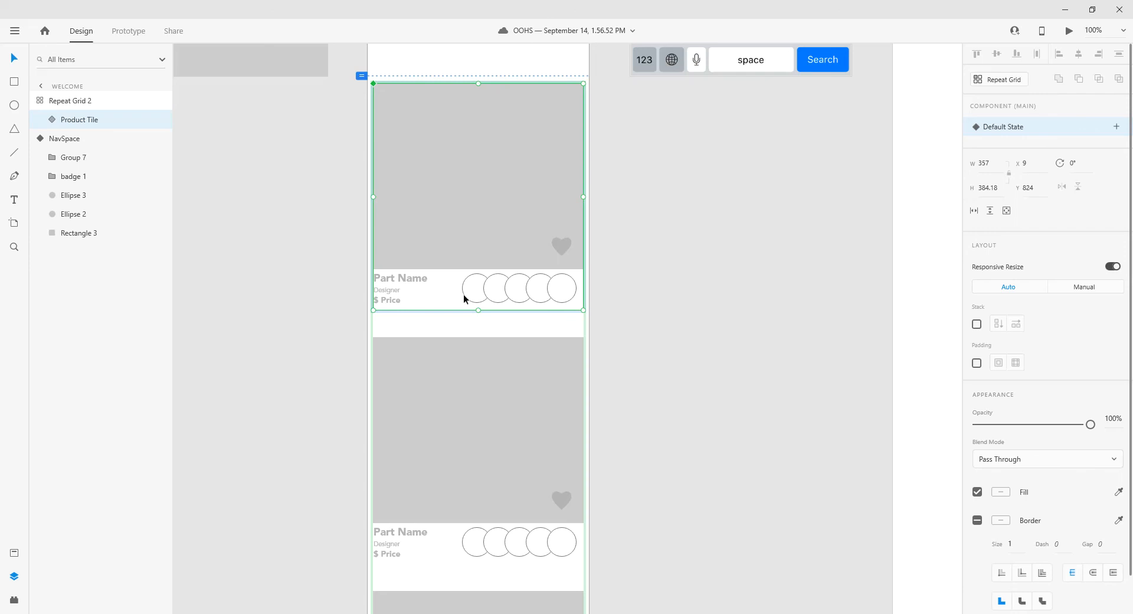
pyautogui.doubleClick(485, 297)
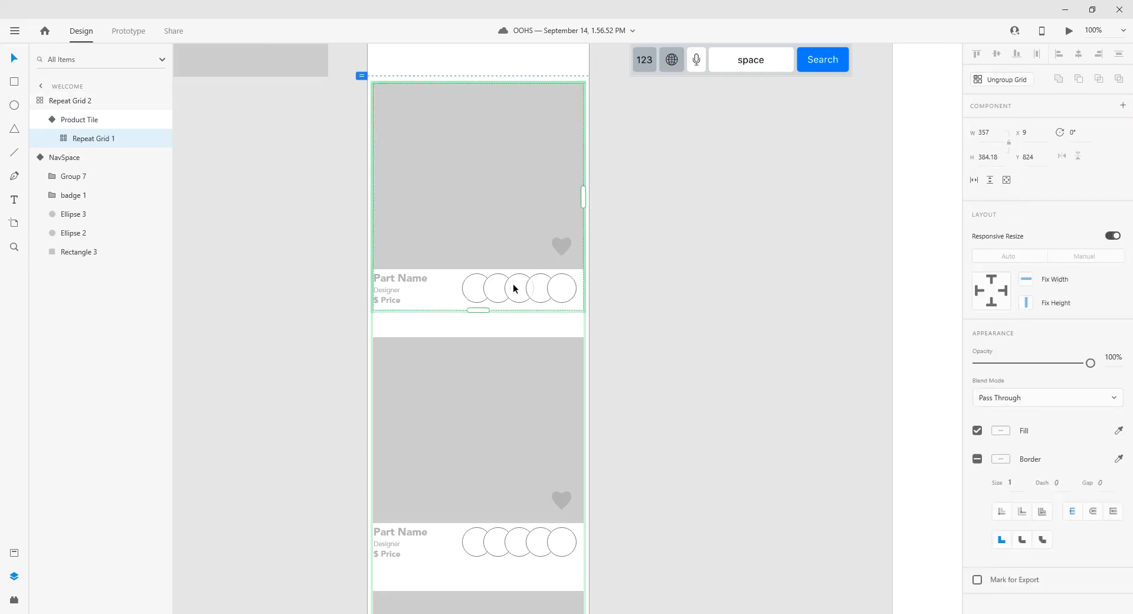
pyautogui.doubleClick(482, 291)
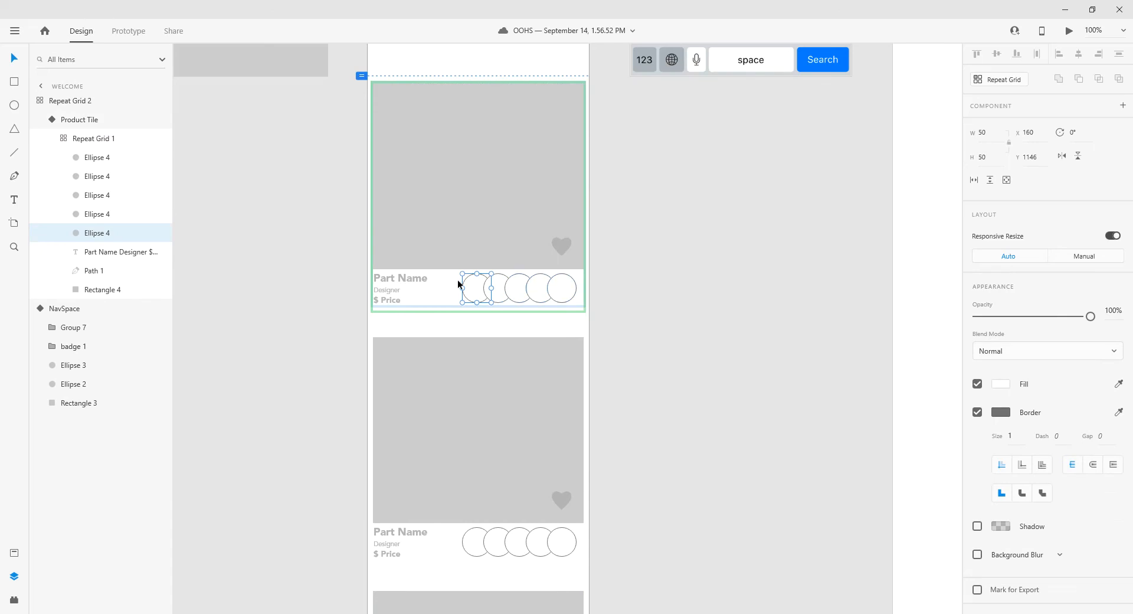
pyautogui.moveTo(453, 284); pyautogui.dragTo(557, 299)
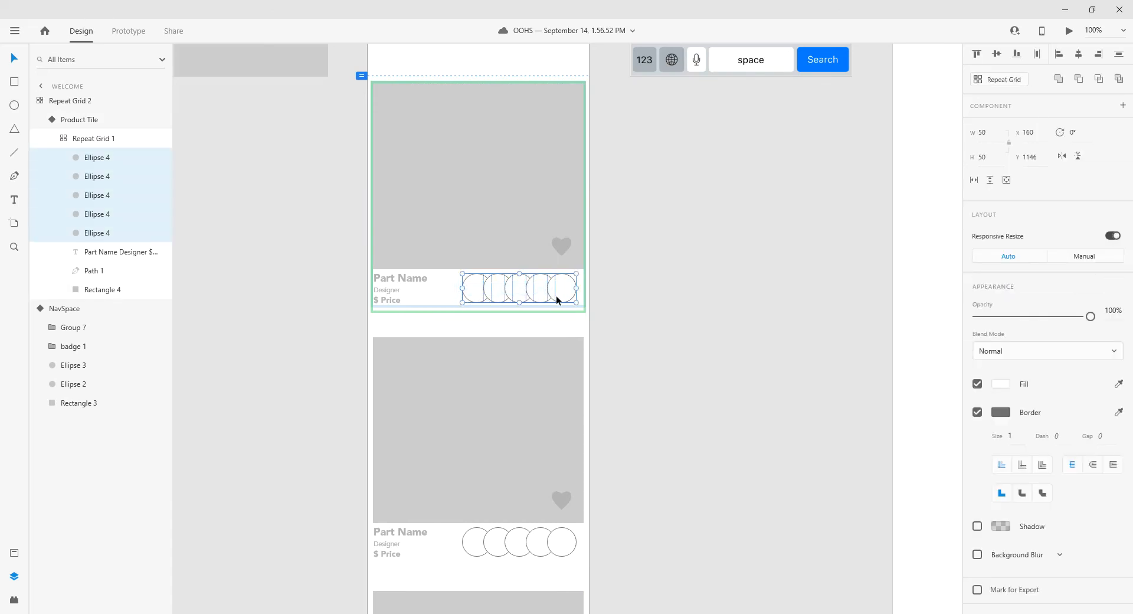
pyautogui.press('Delete')
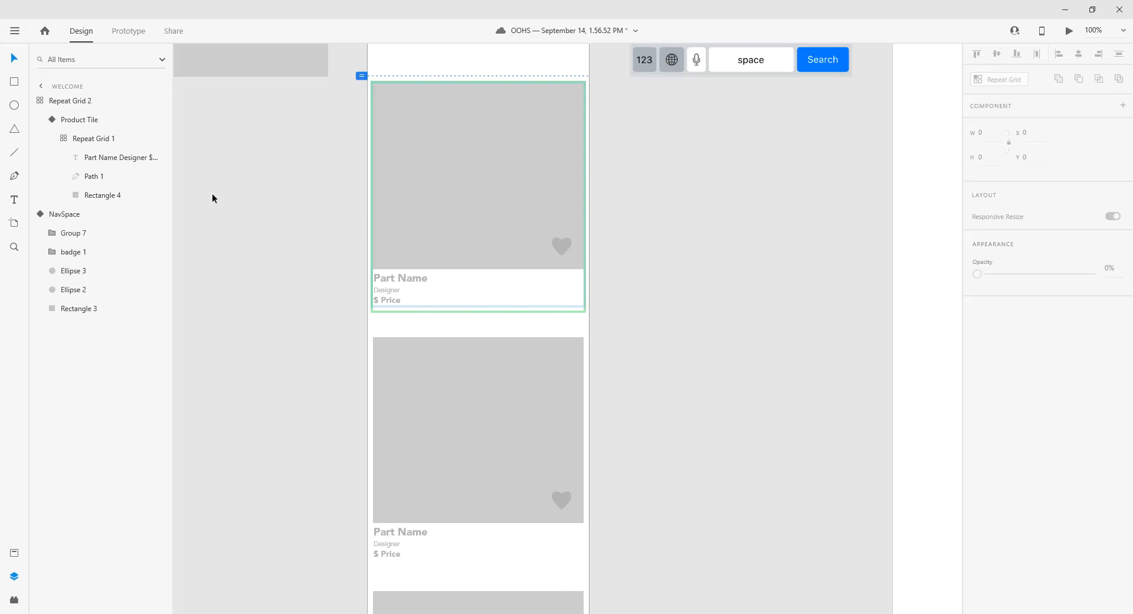
# - Draw a circle about 54 px wide beside the part name text in the first product tile and place it at X 161
pyautogui.click(15, 105)
pyautogui.moveTo(447, 278)
pyautogui.mouseDown()
pyautogui.moveTo(475, 306)
pyautogui.moveTo(459, 294)
pyautogui.moveTo(472, 296)
pyautogui.mouseUp()
pyautogui.click(14, 58)
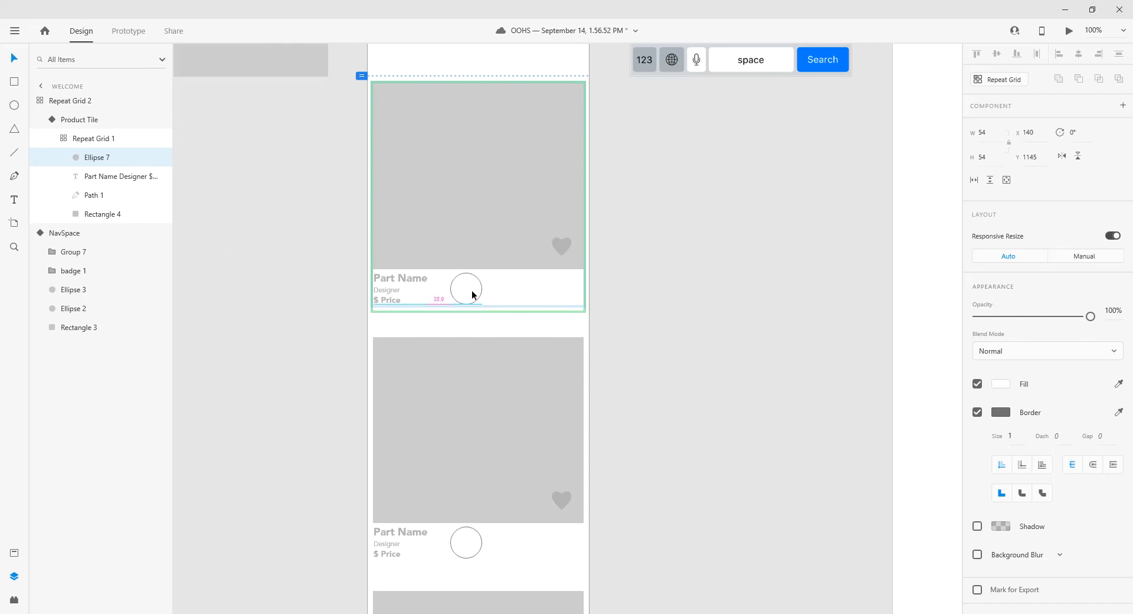
pyautogui.moveTo(472, 294); pyautogui.dragTo(484, 294)
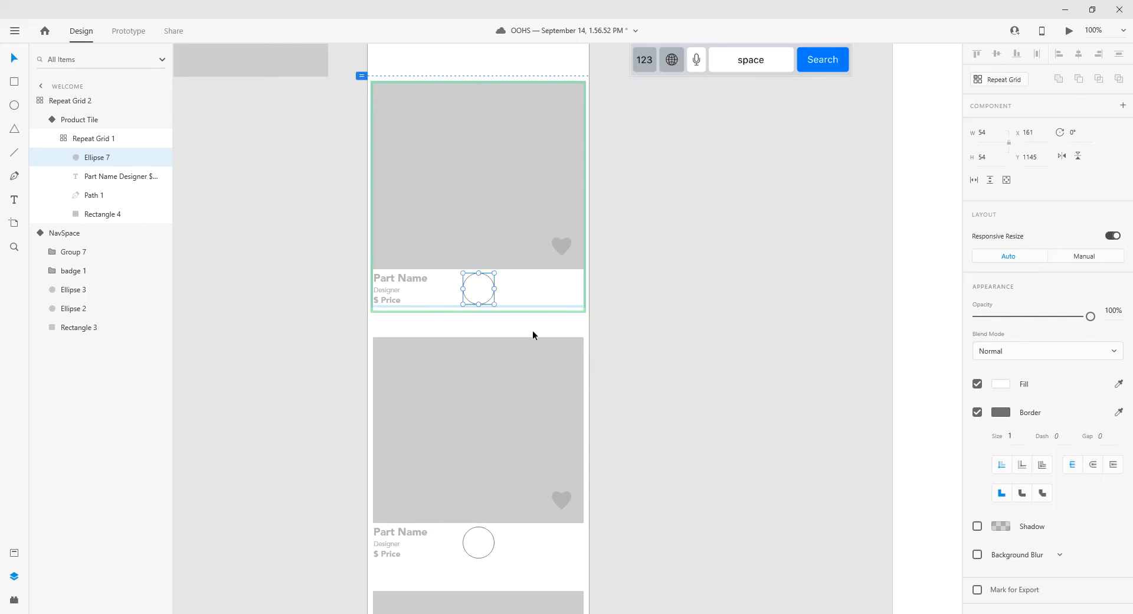
pyautogui.hotkey('ctrl', 'r')
pyautogui.moveTo(495, 289); pyautogui.dragTo(624, 289)
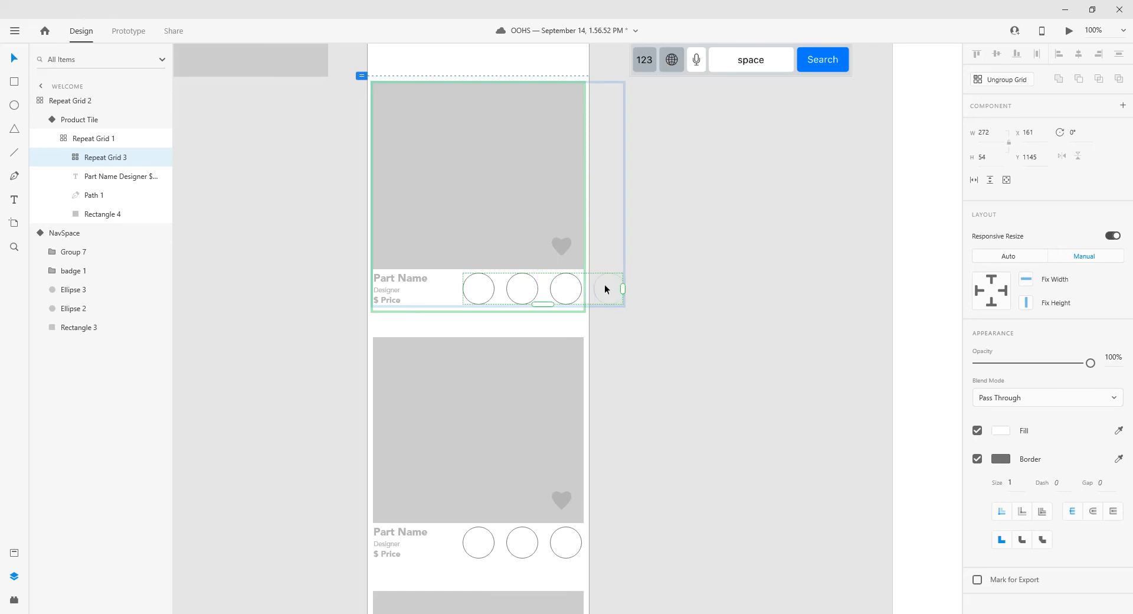
pyautogui.moveTo(549, 289)
pyautogui.mouseDown()
pyautogui.moveTo(500, 289)
pyautogui.moveTo(598, 289)
pyautogui.moveTo(559, 289)
pyautogui.moveTo(576, 309)
pyautogui.moveTo(560, 306)
pyautogui.mouseUp()
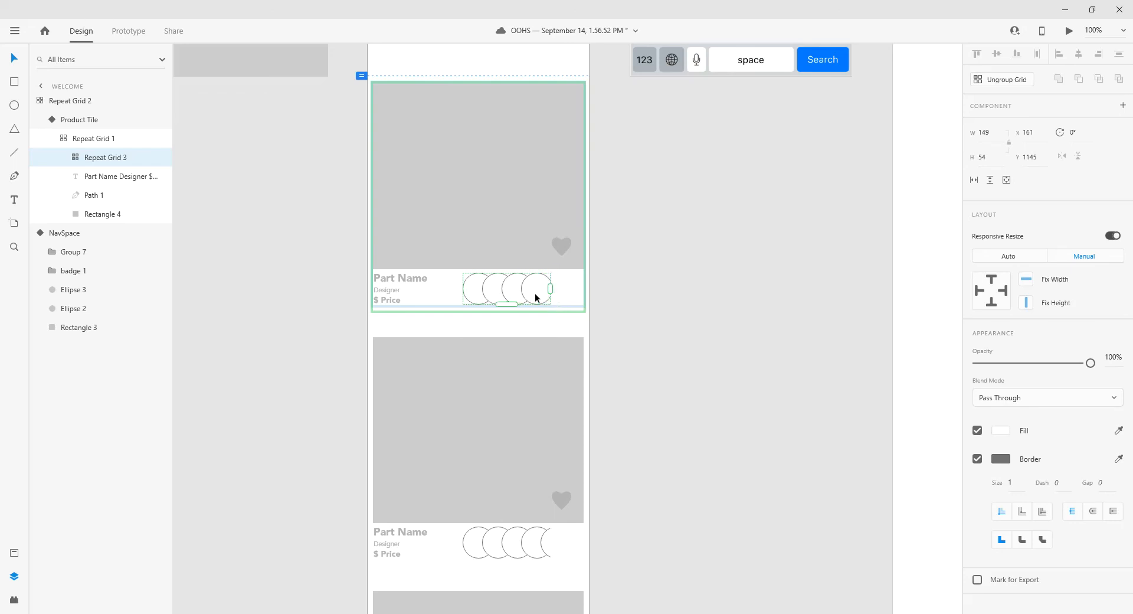
pyautogui.moveTo(507, 285)
pyautogui.moveTo(508, 285); pyautogui.dragTo(511, 286)
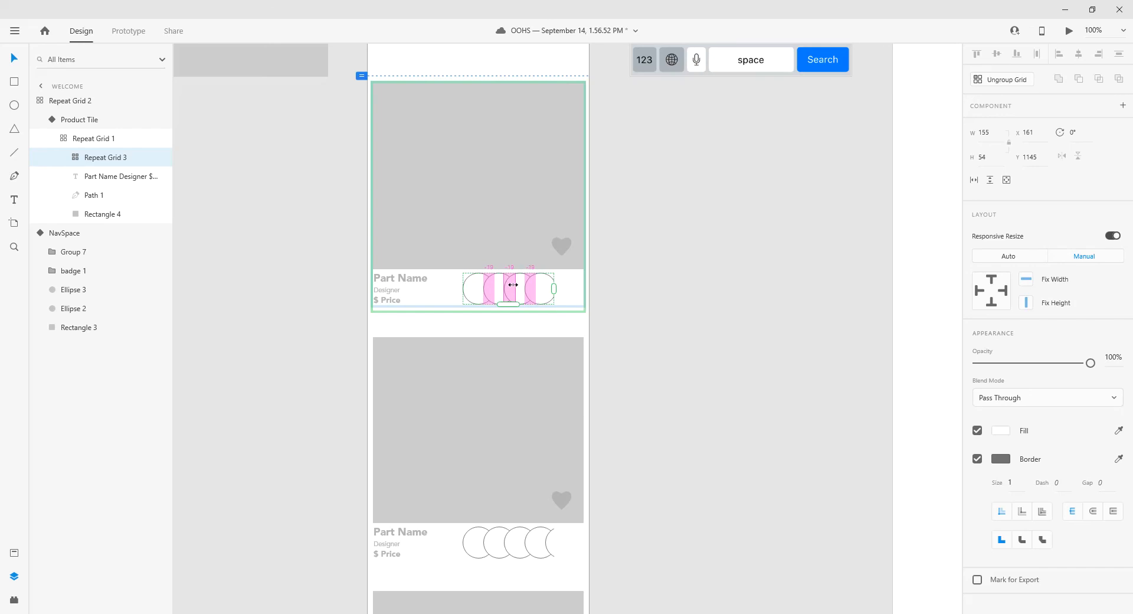
pyautogui.click(486, 291)
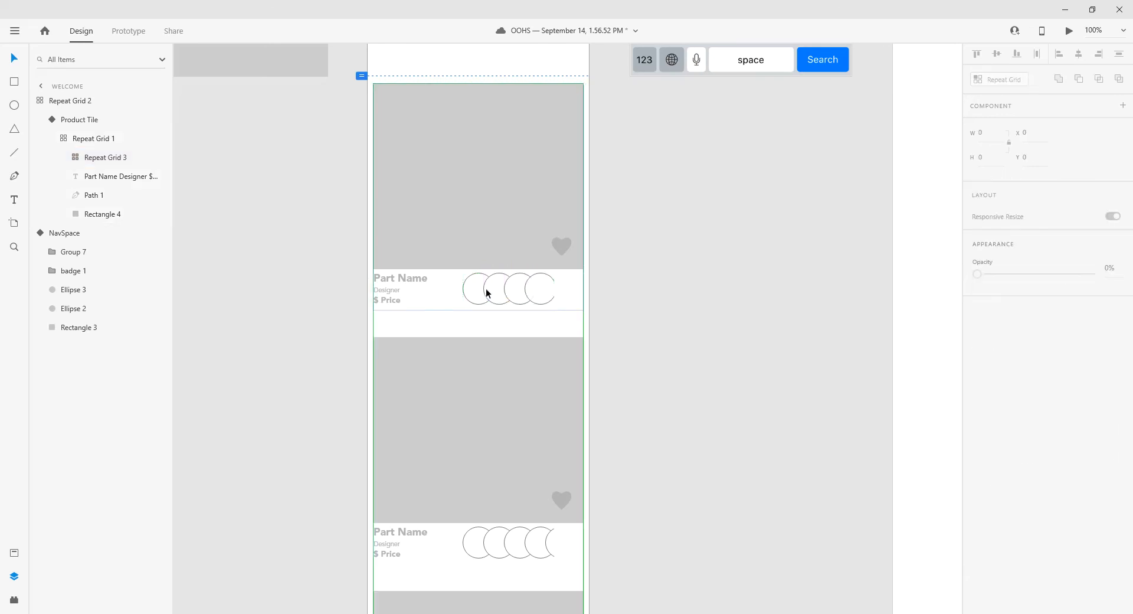
pyautogui.doubleClick(486, 289)
pyautogui.doubleClick(487, 289)
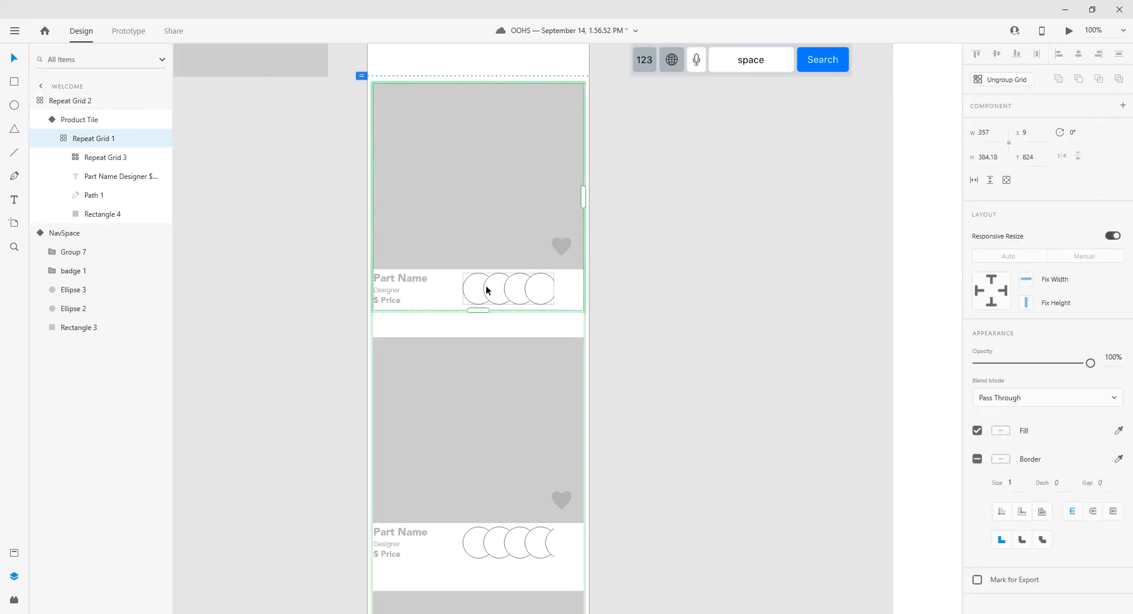
pyautogui.doubleClick(499, 287)
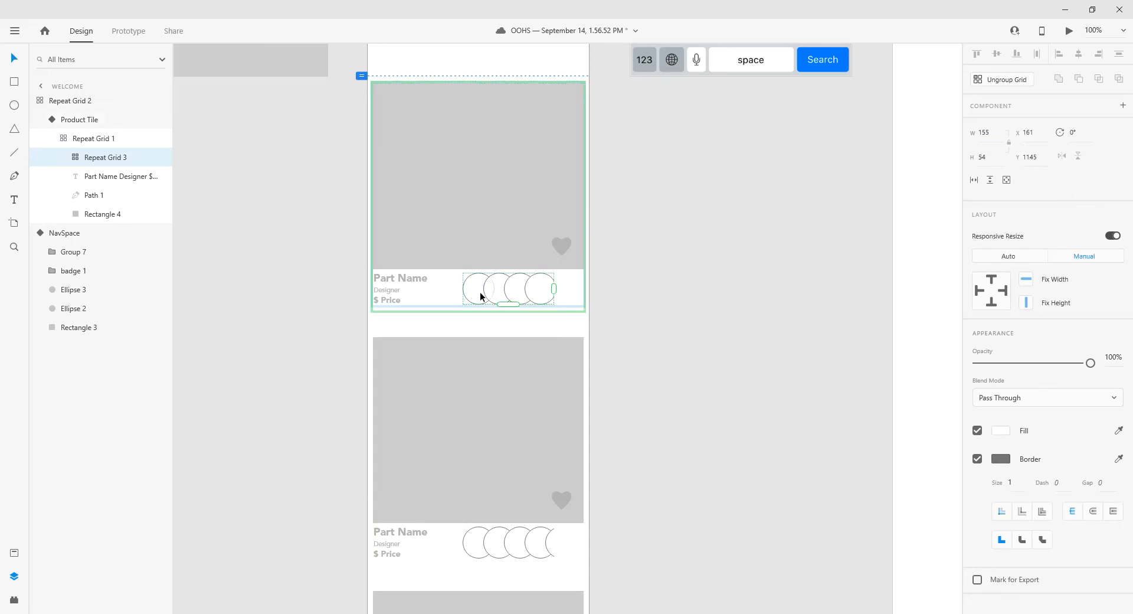
pyautogui.moveTo(524, 276); pyautogui.dragTo(562, 289)
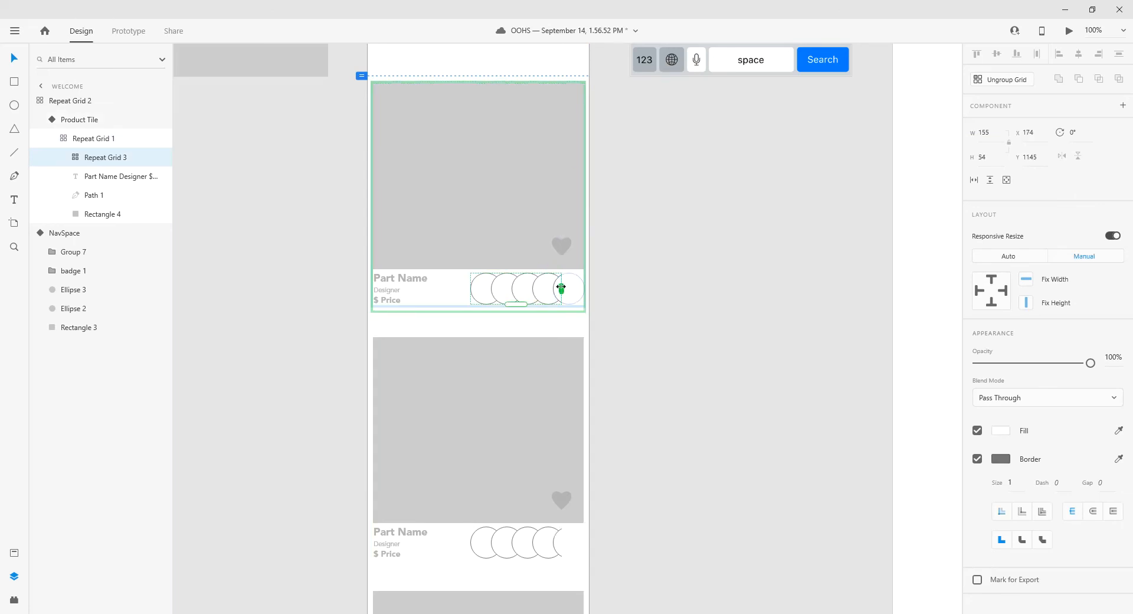
pyautogui.hotkey('ctrl', 'z')
pyautogui.hotkey('ctrl', 'z')
pyautogui.hotkey('ctrl', 'z')
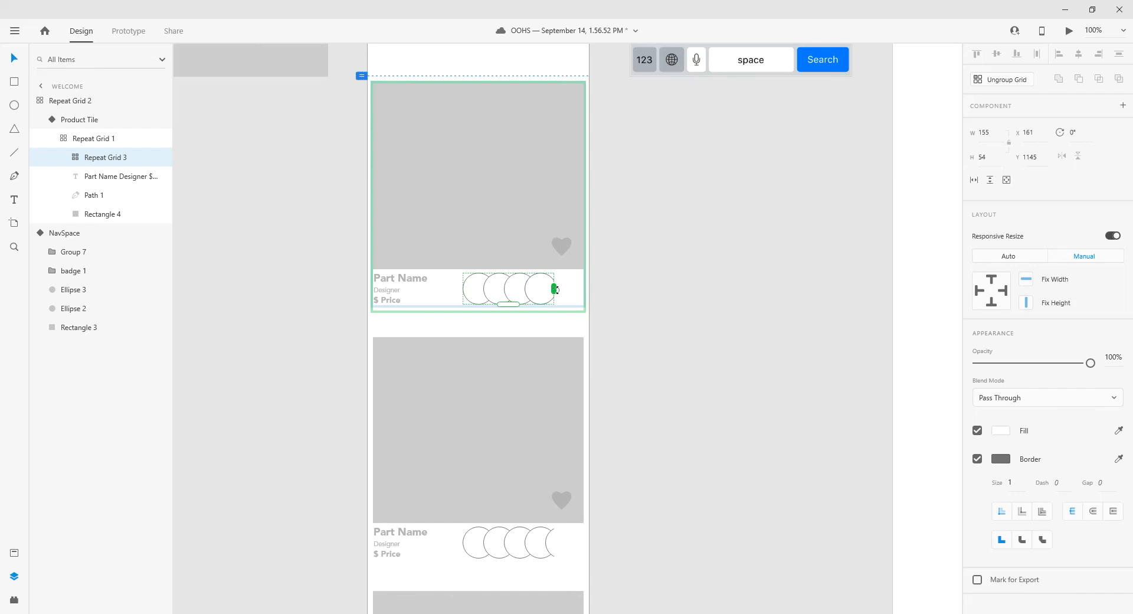
pyautogui.hotkey('ctrl', 'z')
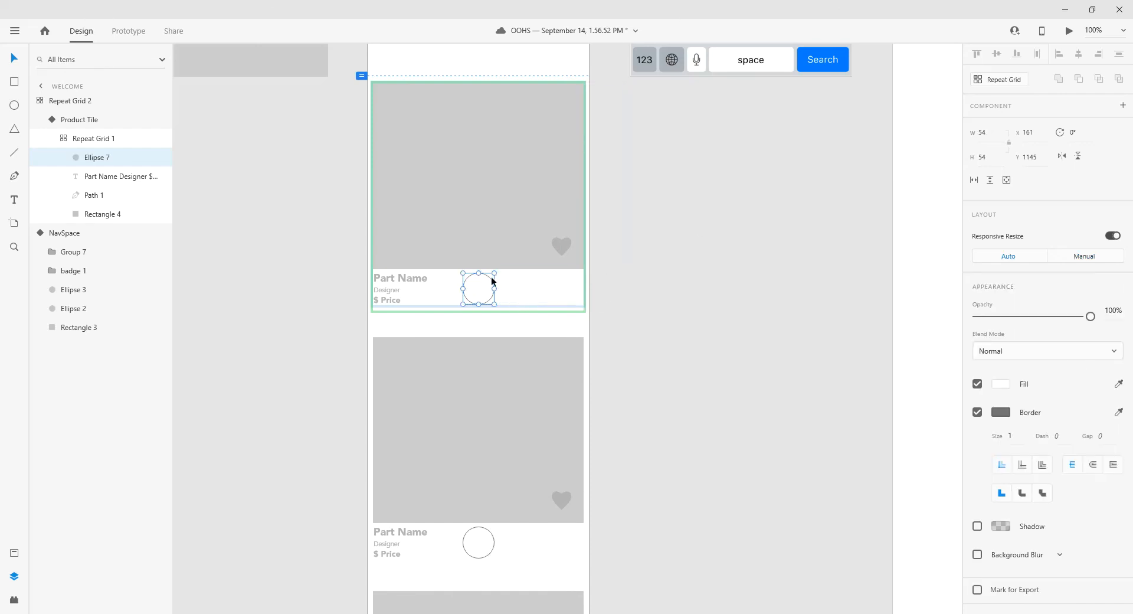
# - Turn the circle into a horizontal repeat grid of four circles and tighten the spacing so they overlap, about 165 px wide overall
pyautogui.click(1003, 80)
pyautogui.moveTo(494, 289); pyautogui.dragTo(625, 289)
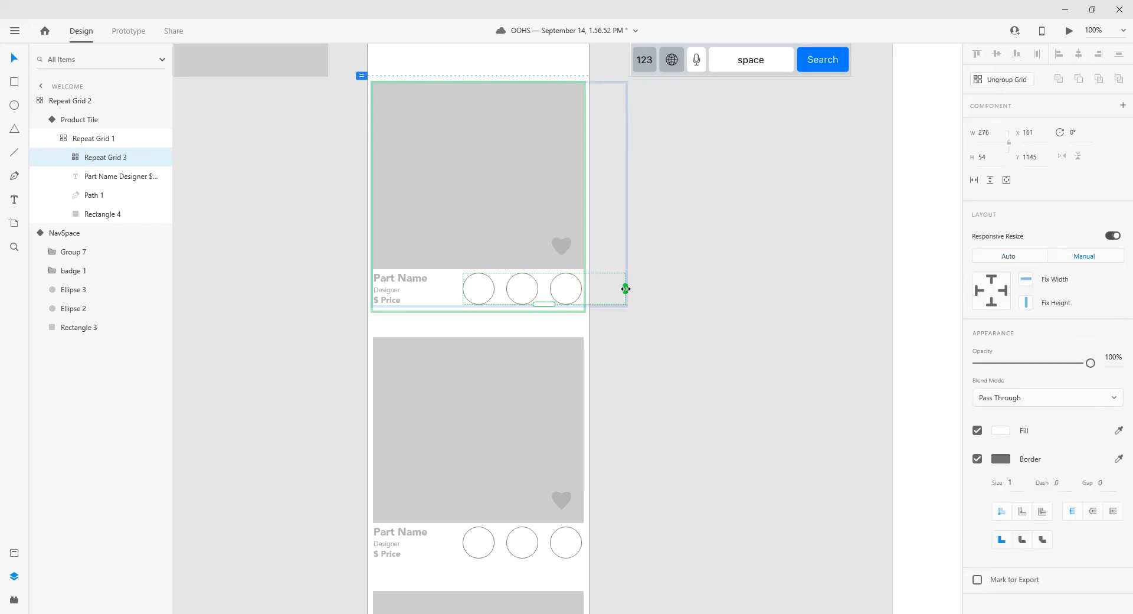
pyautogui.moveTo(503, 286); pyautogui.dragTo(490, 289)
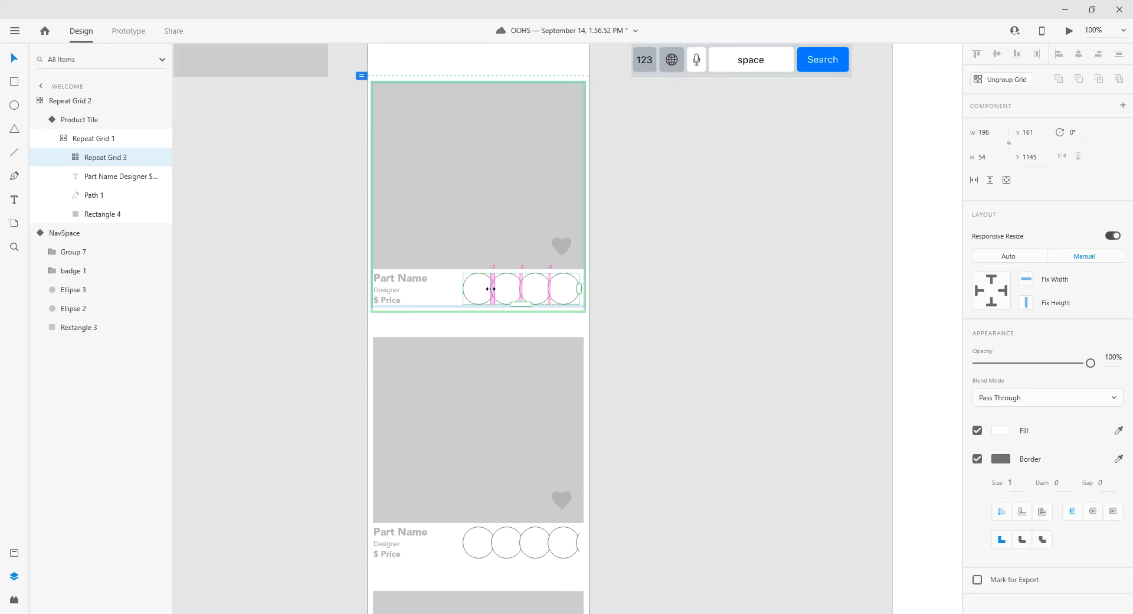
pyautogui.moveTo(490, 289); pyautogui.dragTo(484, 290)
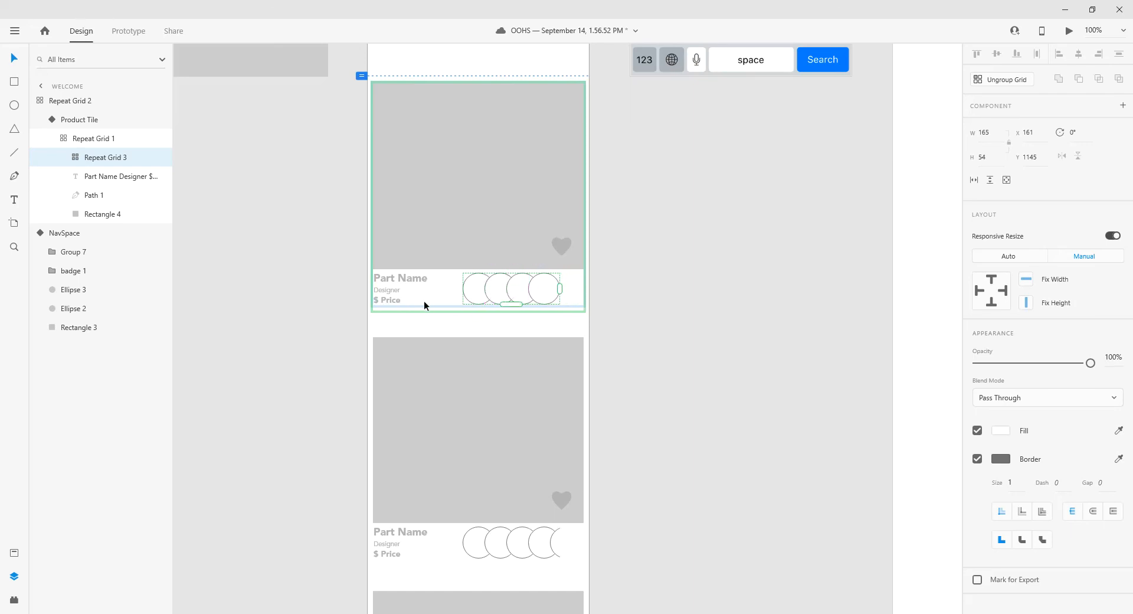
# - Select the repeat grid of circles inside the first product tile and move it horizontally to X 188
pyautogui.click(353, 296)
pyautogui.click(481, 294)
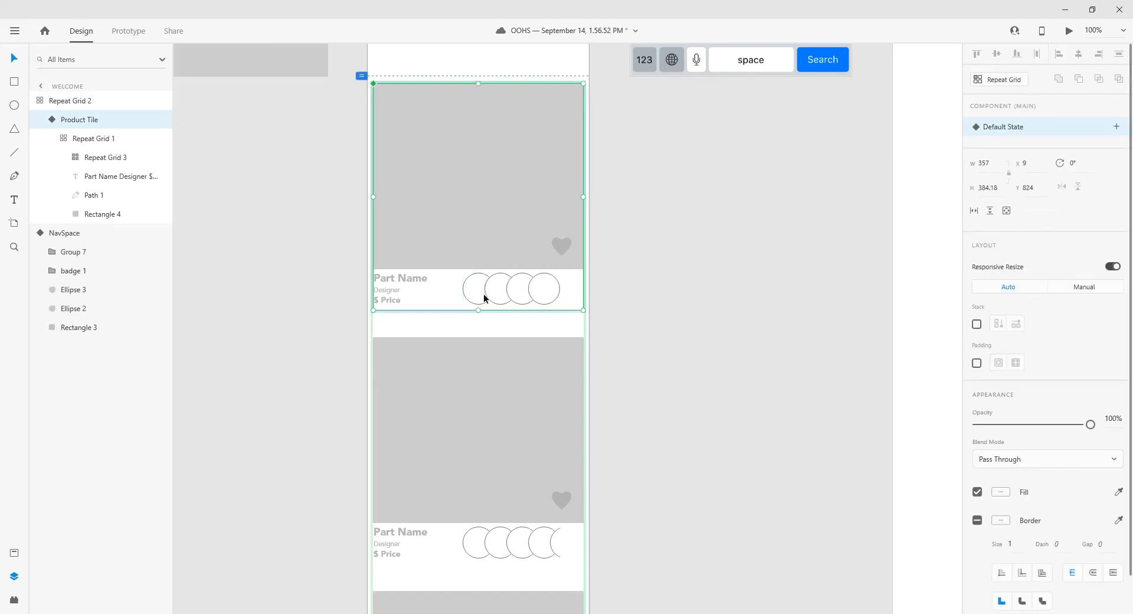
pyautogui.doubleClick(494, 304)
pyautogui.doubleClick(502, 303)
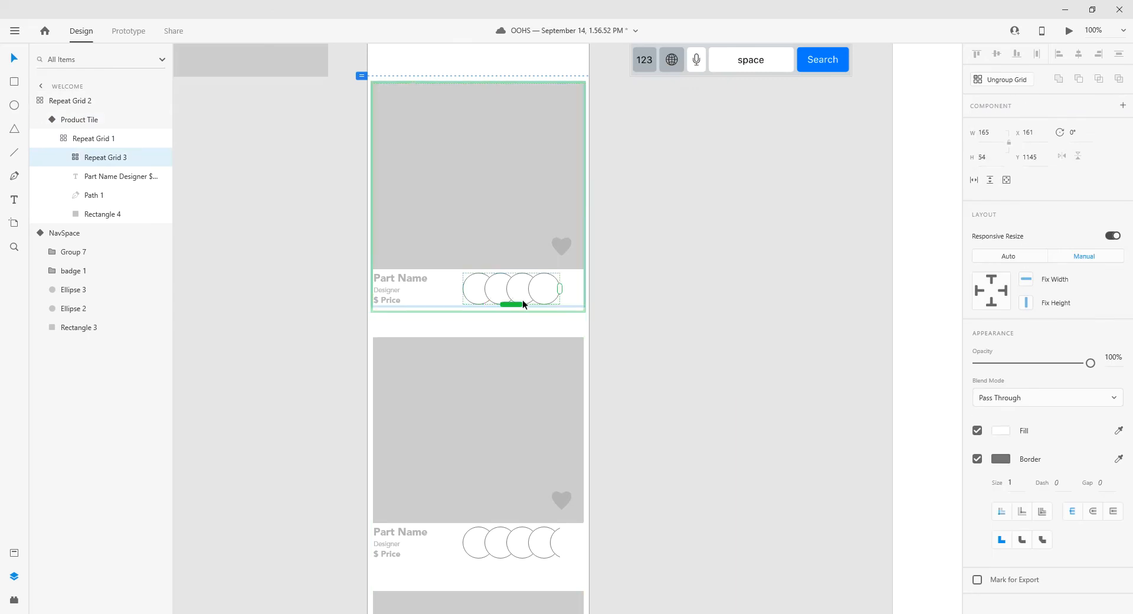
pyautogui.moveTo(548, 305); pyautogui.dragTo(563, 304)
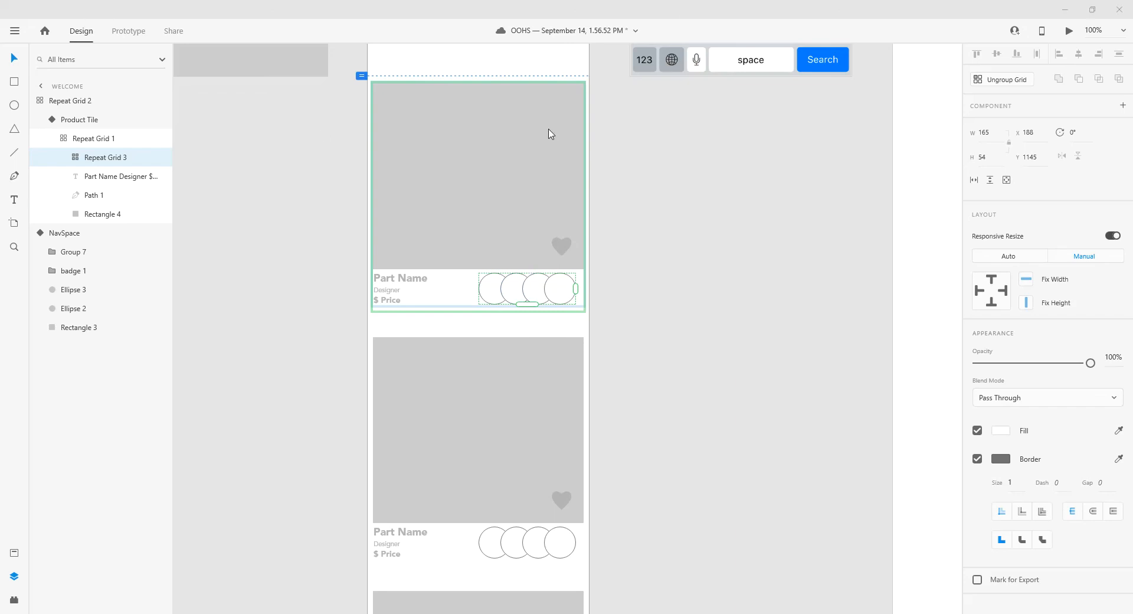
# - Switch to File Explorer and select the last four headshot JPG files in the Lecture12 folder
pyautogui.moveTo(0, 83); pyautogui.dragTo(851, 97)
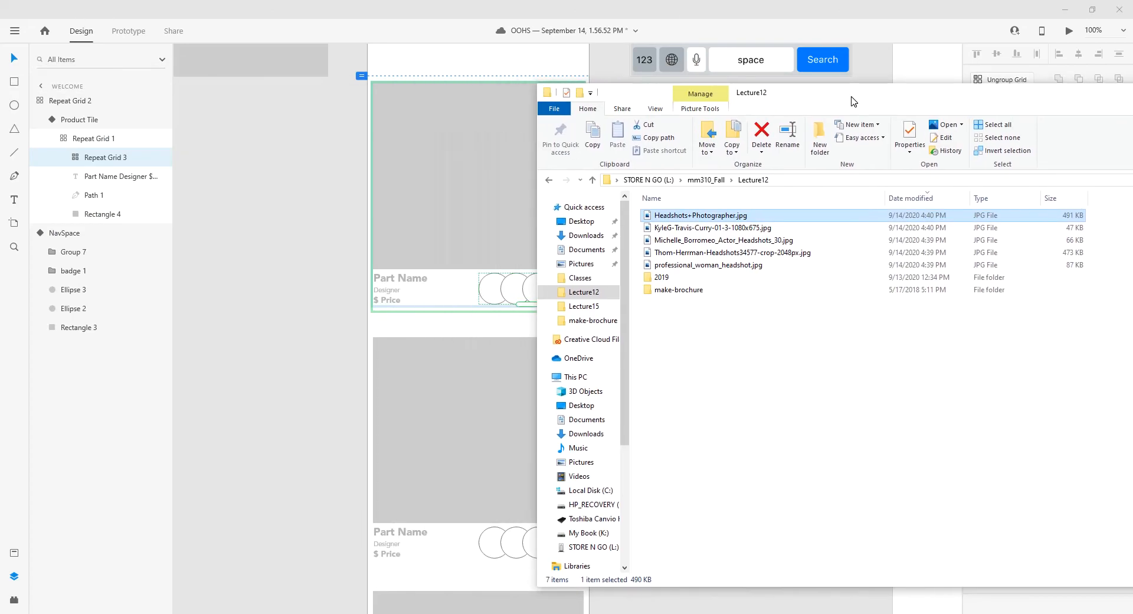
pyautogui.click(688, 228)
pyautogui.keyDown('shift'); pyautogui.click(677, 240); pyautogui.keyUp('shift')
pyautogui.keyDown('shift'); pyautogui.click(671, 252); pyautogui.keyUp('shift')
pyautogui.keyDown('shift'); pyautogui.click(671, 265); pyautogui.keyUp('shift')
pyautogui.moveTo(644, 97); pyautogui.dragTo(820, 170)
# - Fill the repeat grid's four circles with the selected headshot images and check the avatars in the repeated product tiles
pyautogui.moveTo(838, 243); pyautogui.dragTo(496, 289)
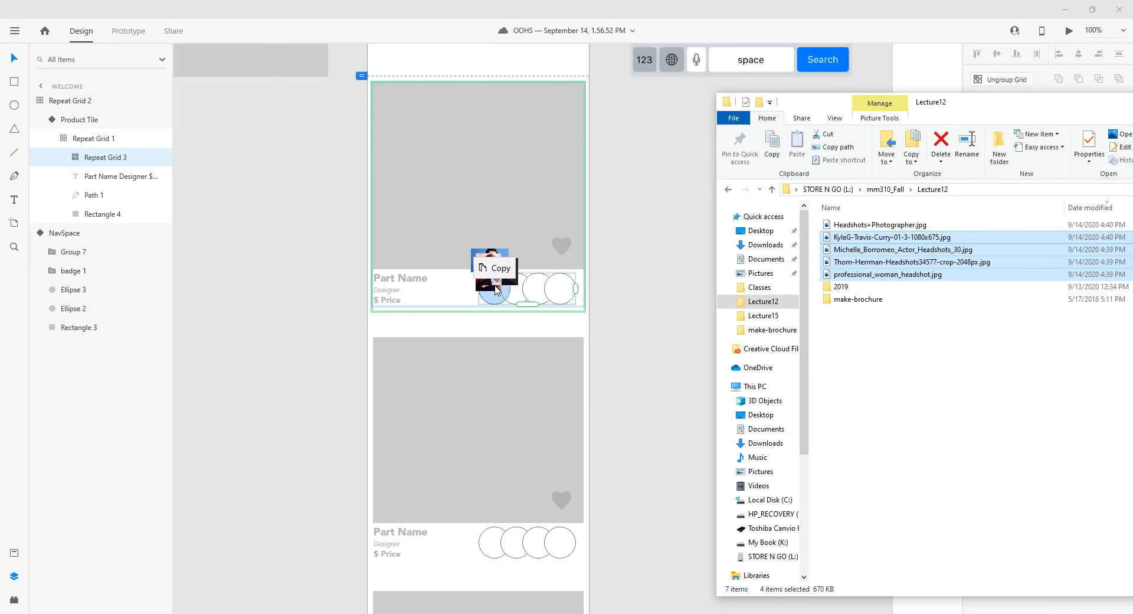
pyautogui.moveTo(497, 289); pyautogui.dragTo(497, 289)
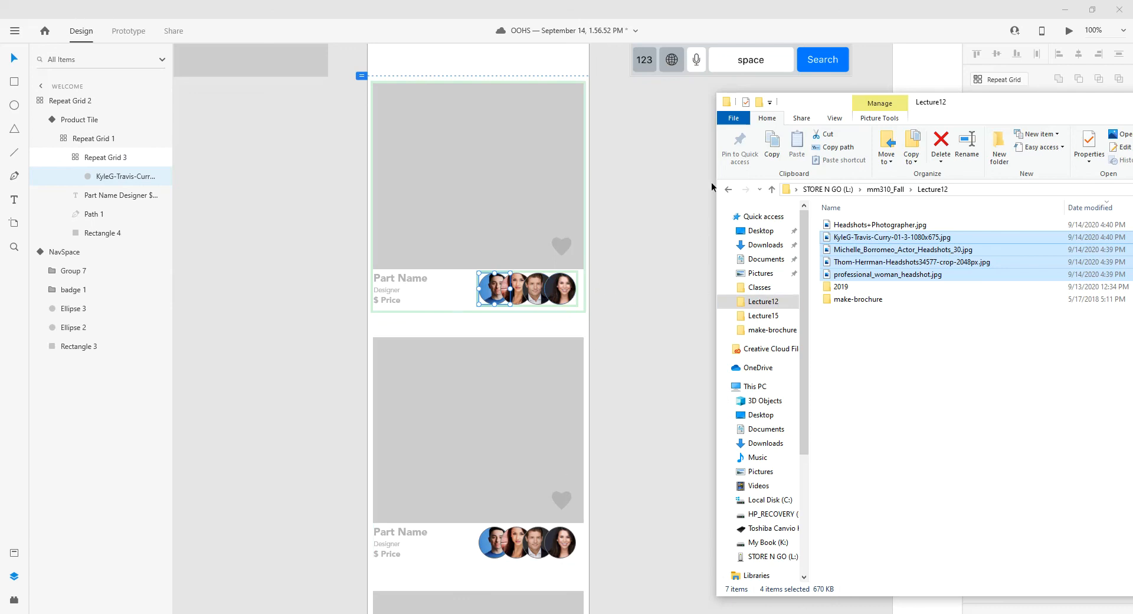
pyautogui.moveTo(809, 102); pyautogui.dragTo(0, 198)
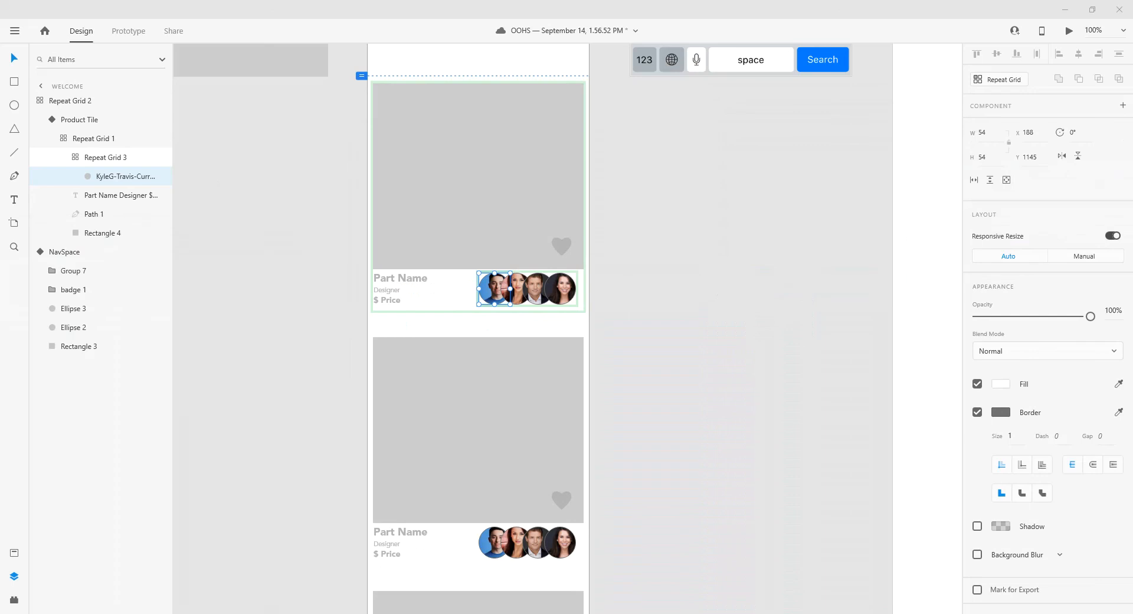
pyautogui.scroll(-4, 636, 455)
pyautogui.scroll(2, 632, 466)
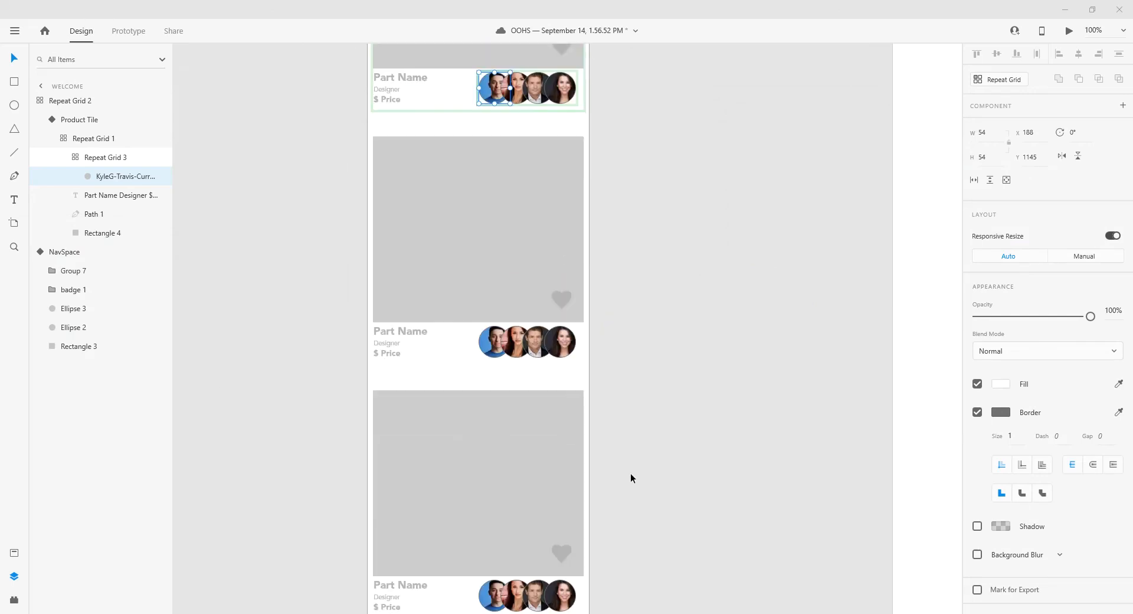
pyautogui.scroll(2, 631, 478)
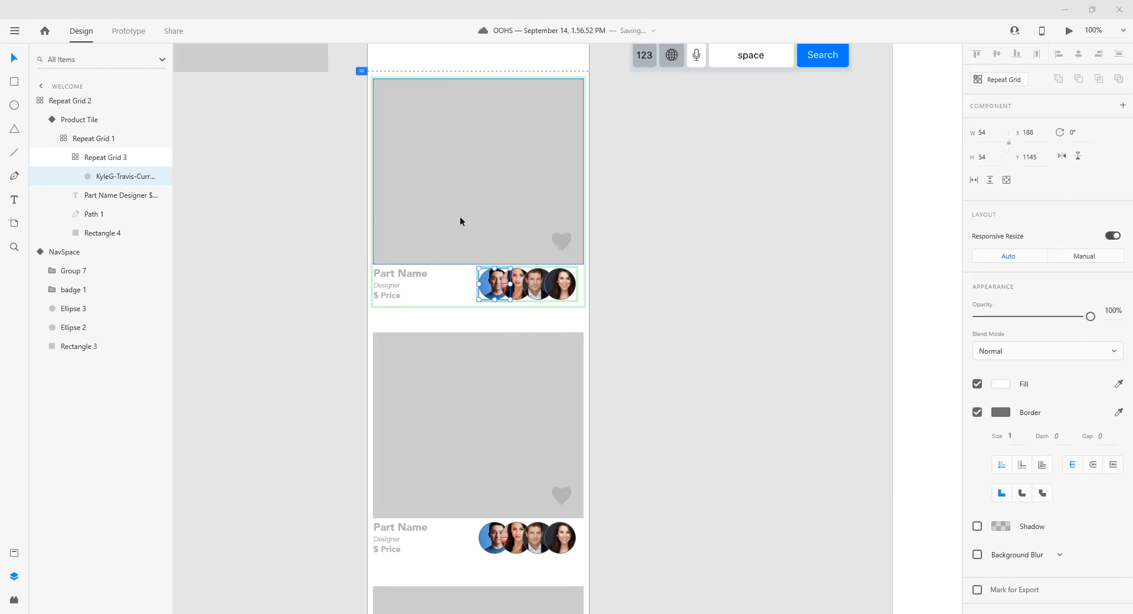
# - Try filling the first product tile's large grey rectangle with the Chair 1 image
pyautogui.click(472, 201)
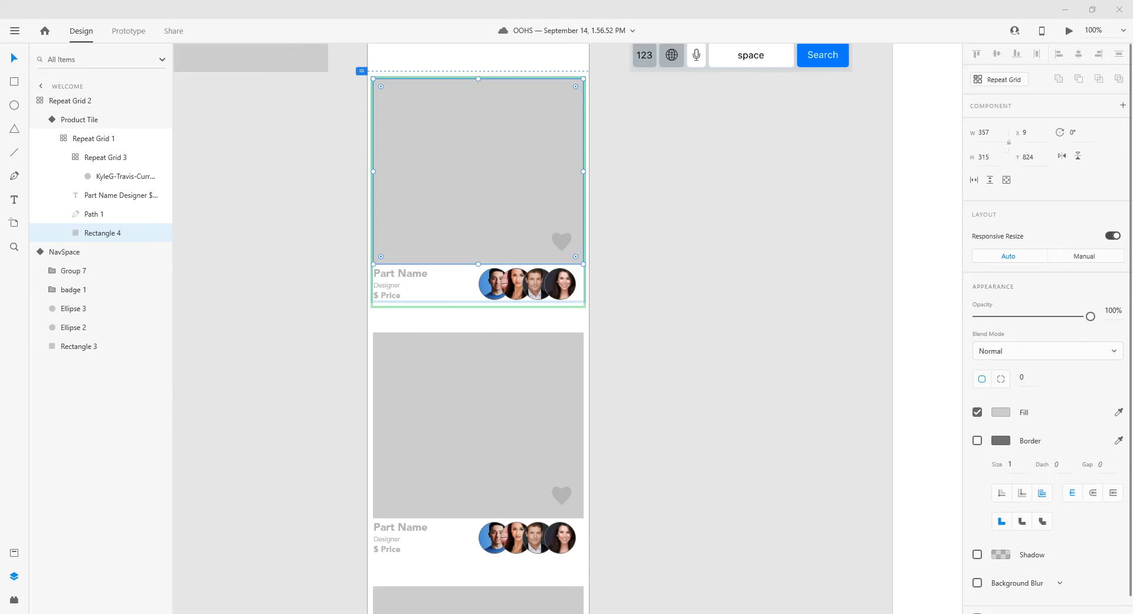
pyautogui.moveTo(18, 256); pyautogui.dragTo(487, 171)
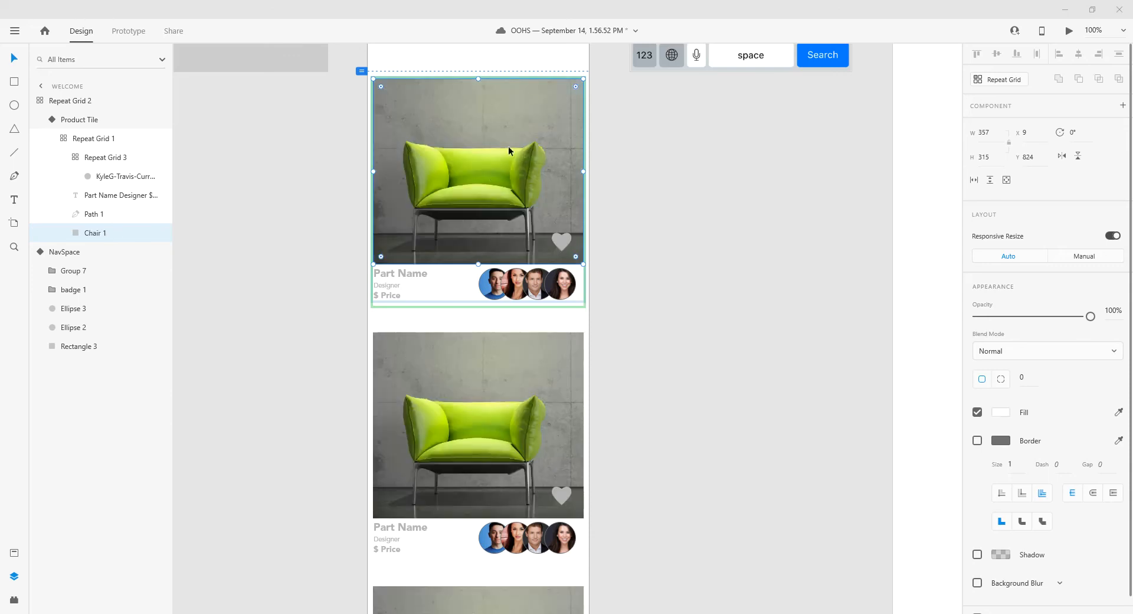
pyautogui.scroll(-4, 497, 388)
pyautogui.scroll(2, 494, 455)
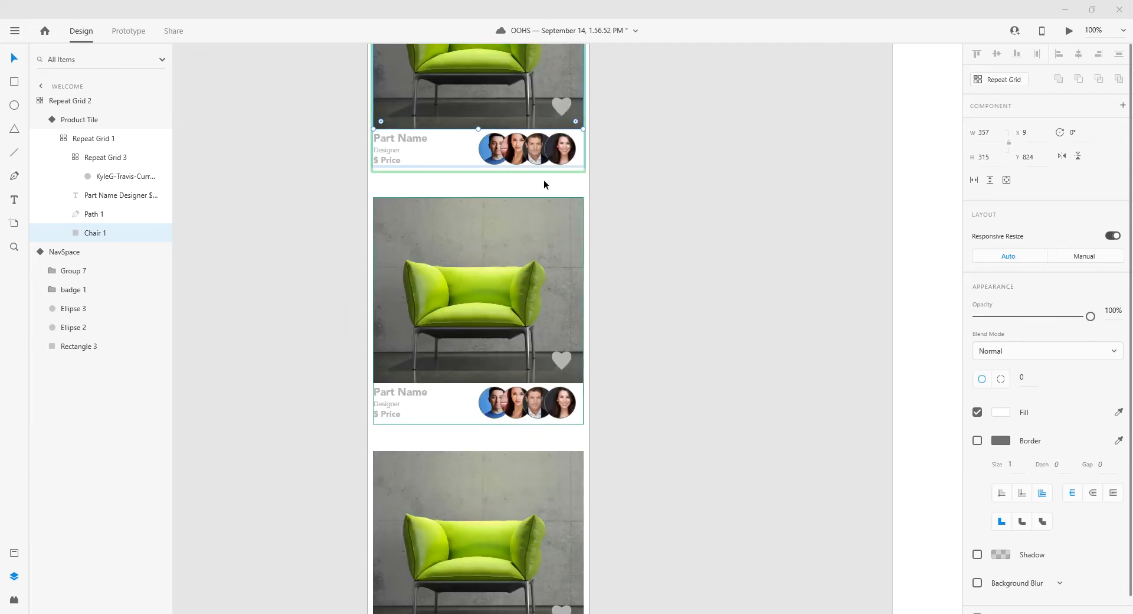
pyautogui.scroll(2, 522, 395)
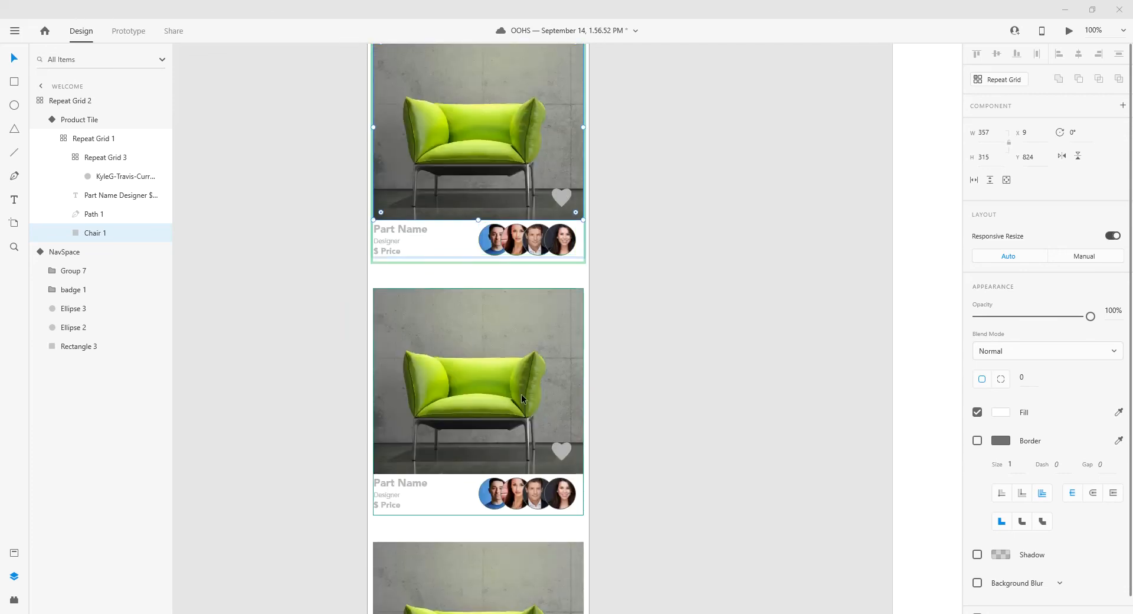
pyautogui.hotkey('ctrl', 'z')
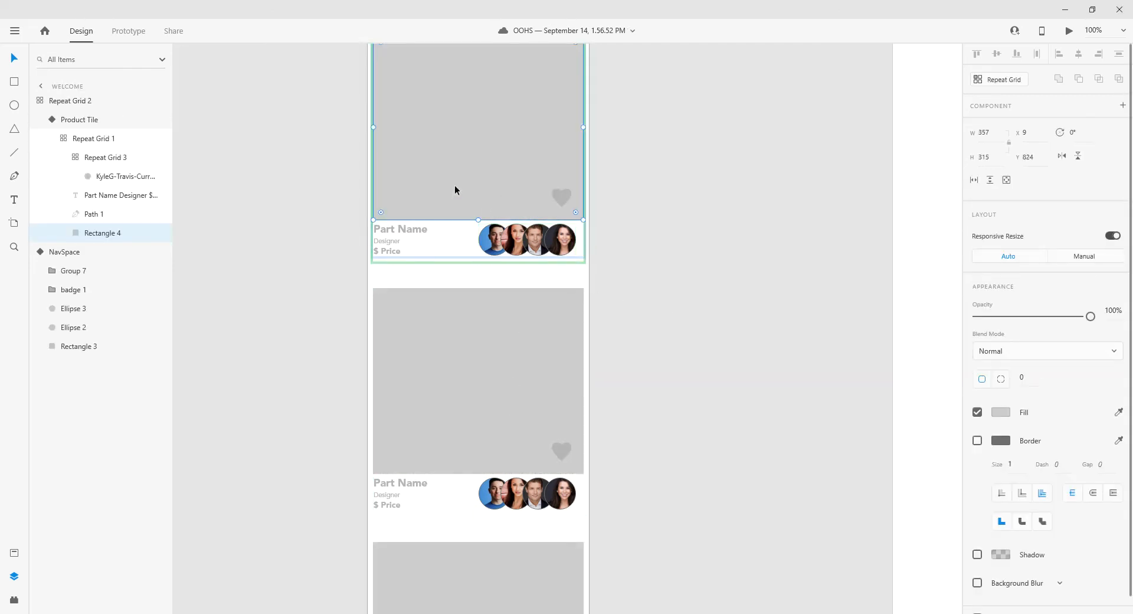
# - Try filling the repeated product tiles' large grey rectangles with the Chair 1 image, and undo the fill
pyautogui.scroll(1, 455, 190)
pyautogui.press('Escape')
pyautogui.click(424, 156)
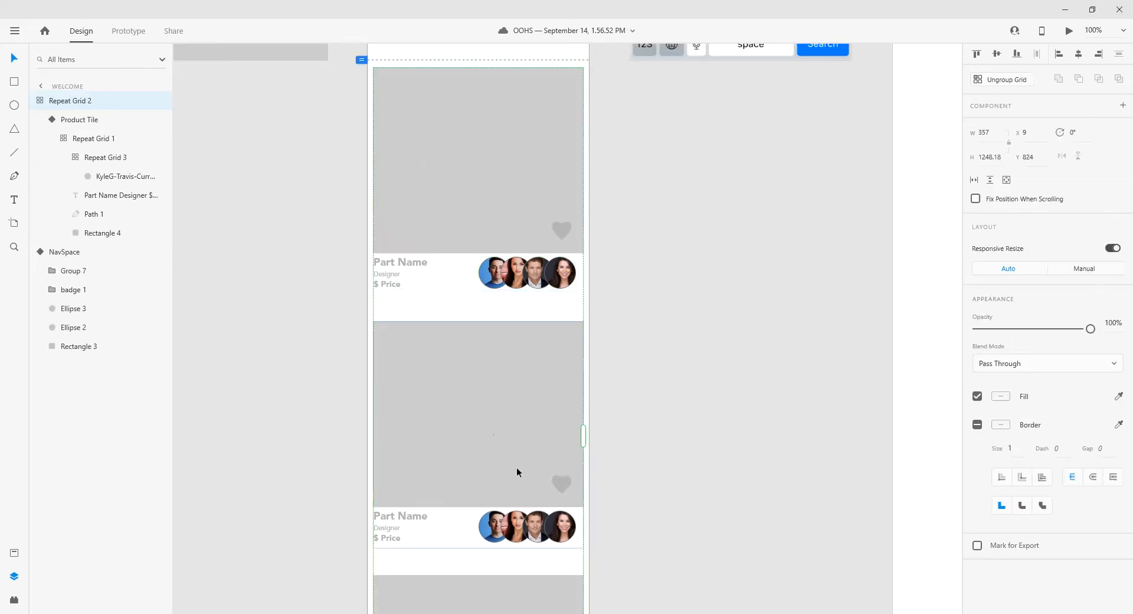
pyautogui.scroll(-4, 655, 366)
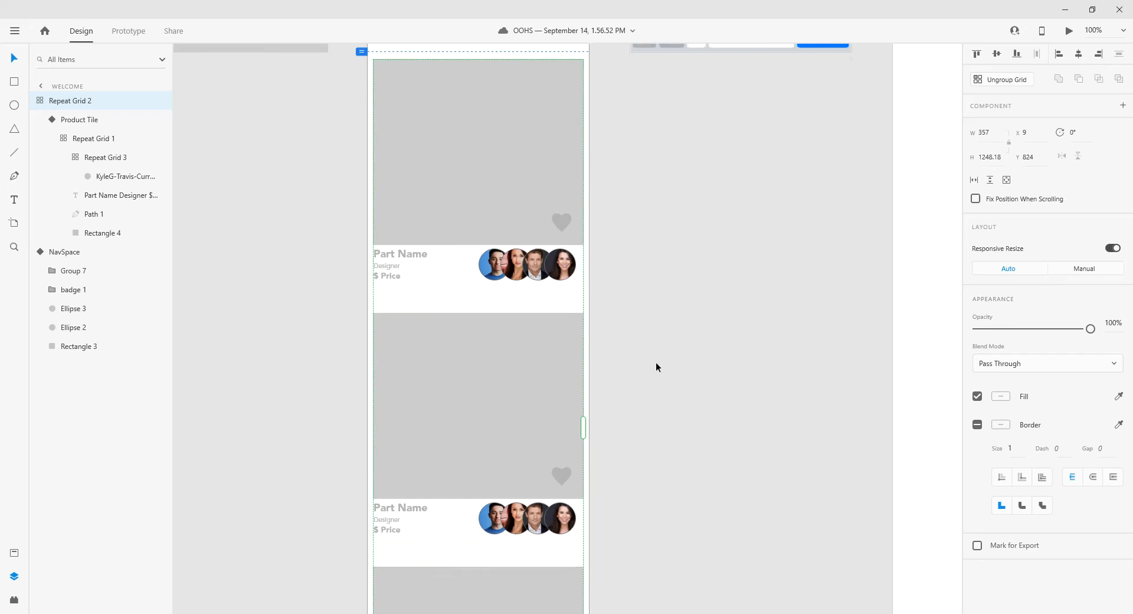
pyautogui.scroll(6, 643, 436)
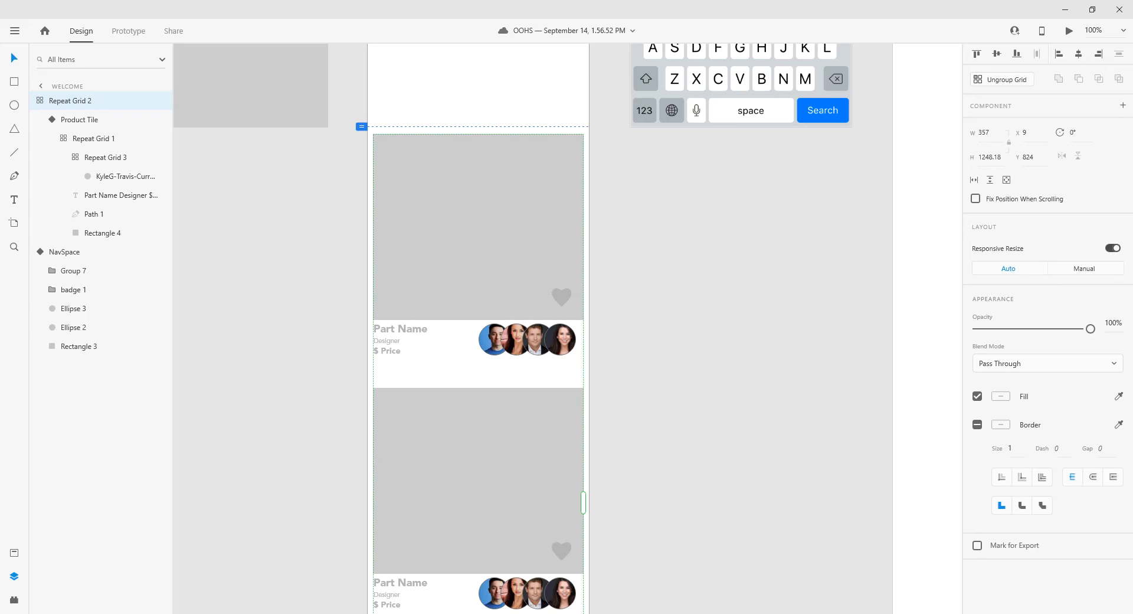
pyautogui.moveTo(275, 289); pyautogui.dragTo(464, 264)
pyautogui.scroll(-5, 699, 387)
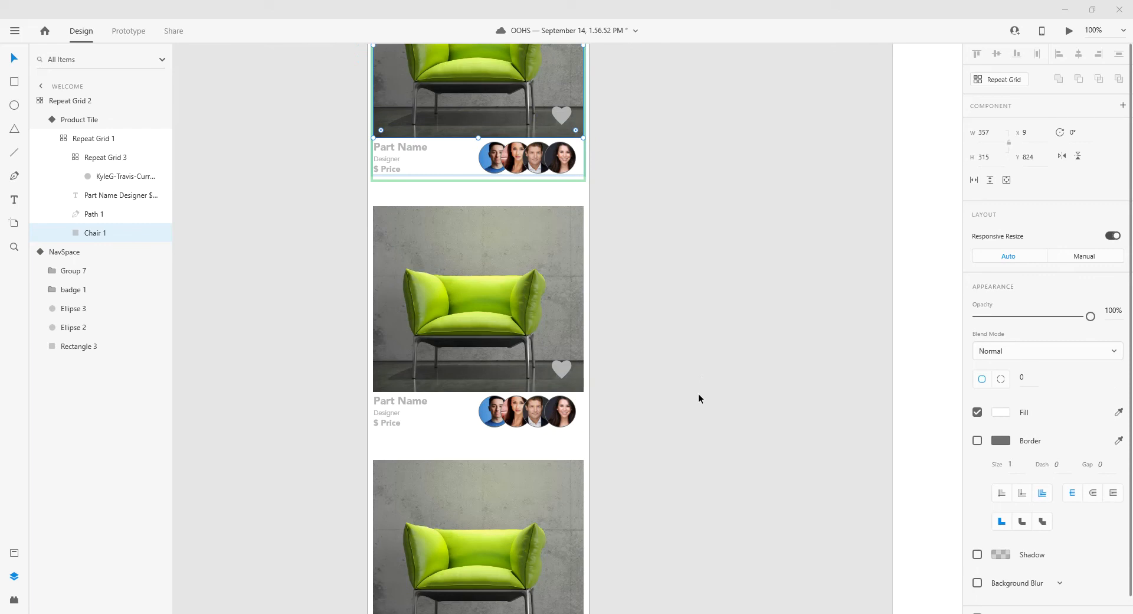
pyautogui.hotkey('ctrl', 'z')
pyautogui.scroll(5, 318, 323)
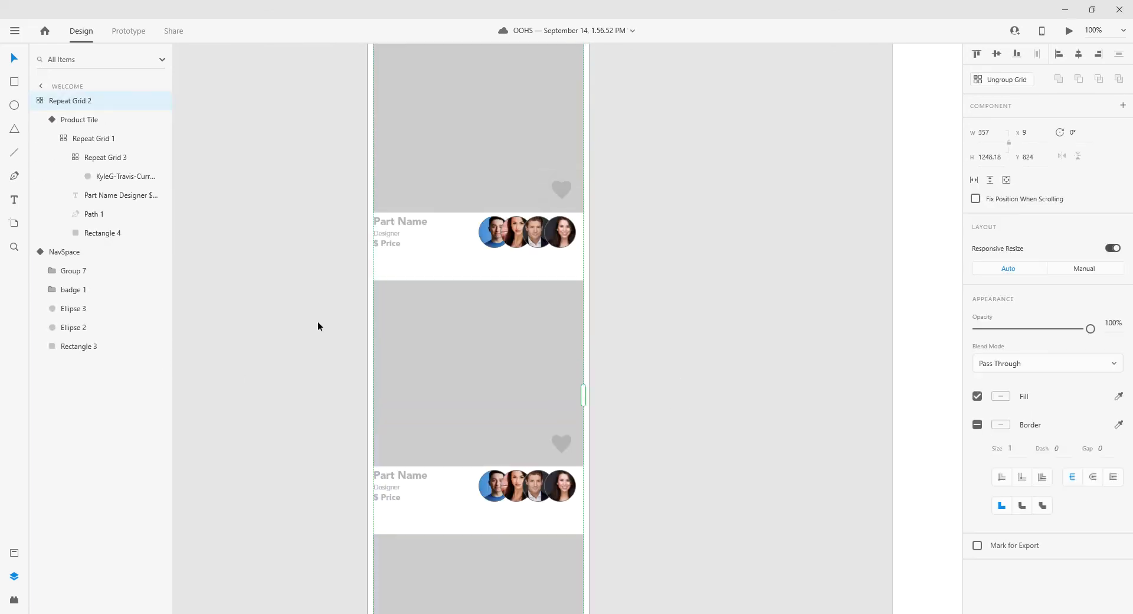
# - Ungroup the repeat grid of product tiles so that each tile can be selected separately, and select the second tile
pyautogui.click(1019, 84)
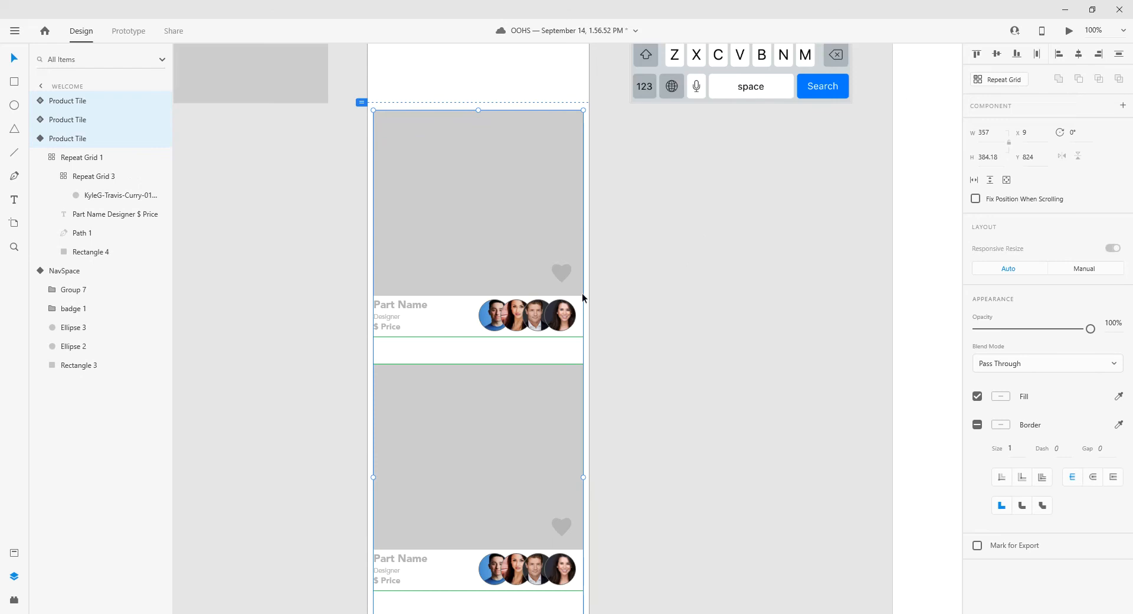
pyautogui.click(700, 311)
pyautogui.click(475, 408)
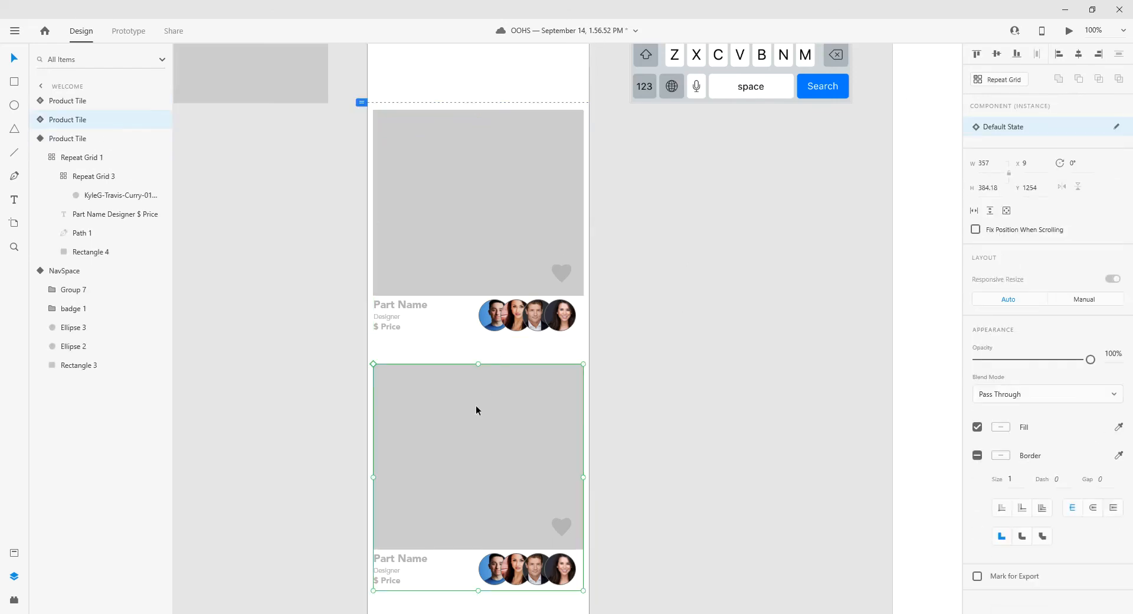
# - Try filling the first separated product tile's rectangle with the Chair 1 image, and undo the fill
pyautogui.click(448, 258)
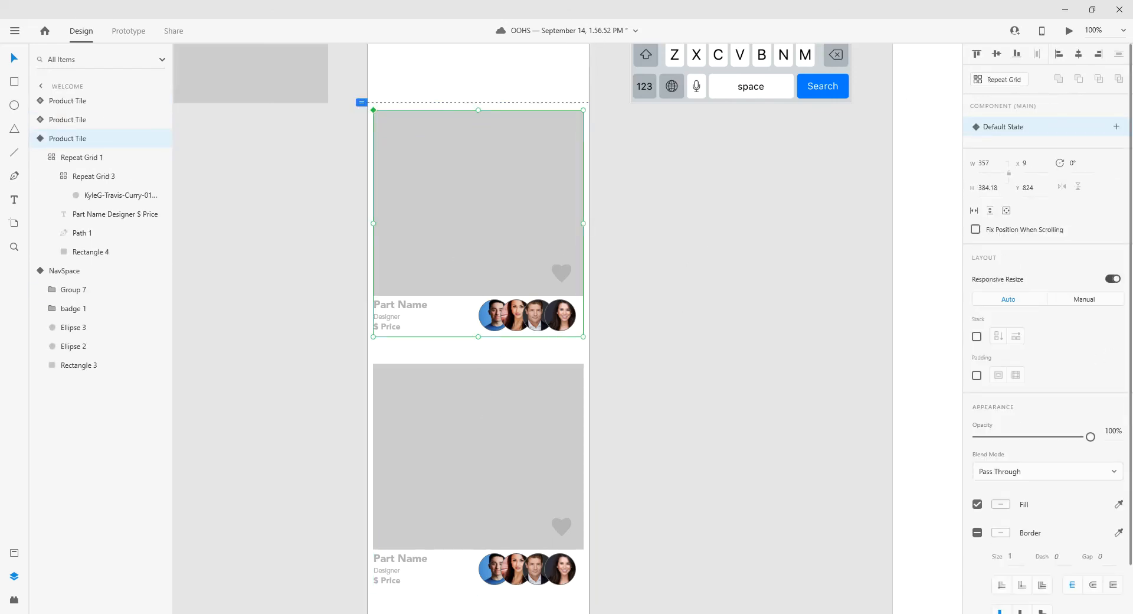
pyautogui.moveTo(301, 239); pyautogui.dragTo(458, 227)
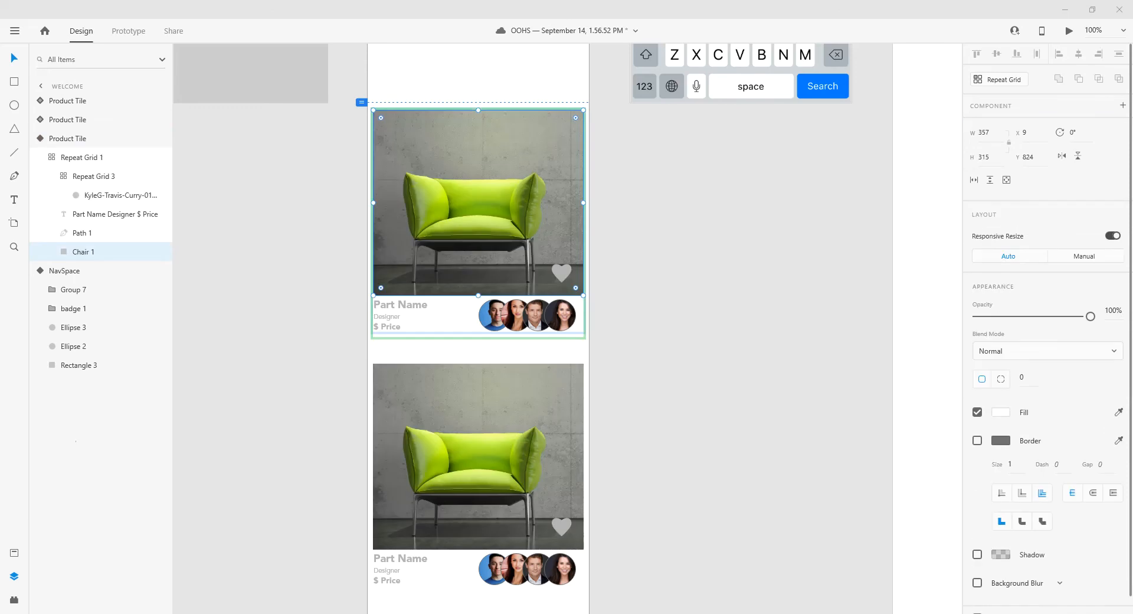
pyautogui.hotkey('ctrl', 'z')
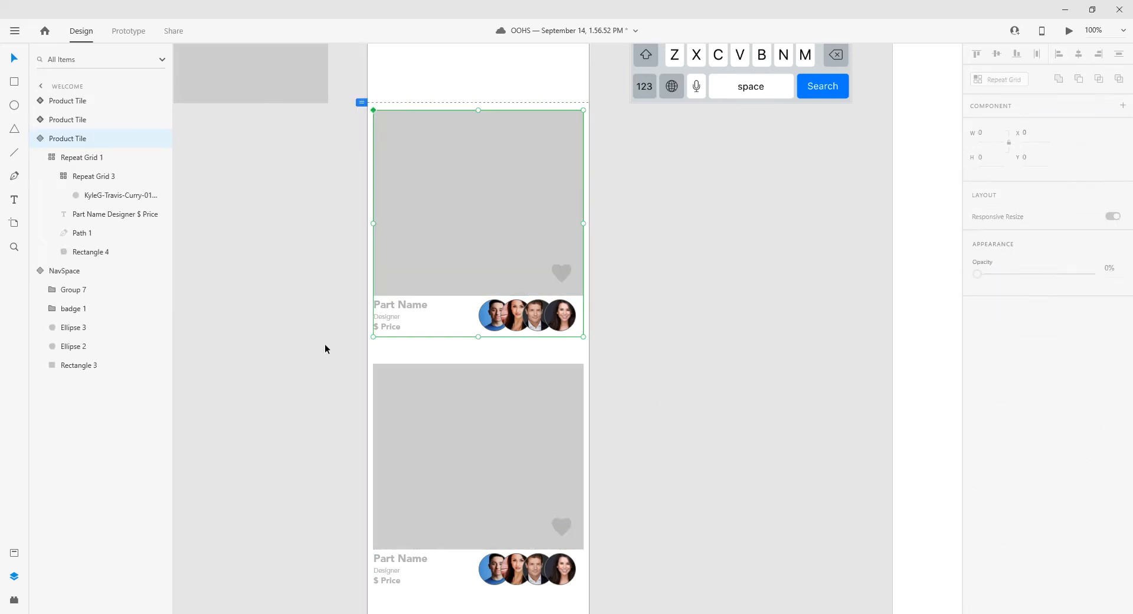
pyautogui.keyDown('ctrl'); pyautogui.keyDown('alt'); pyautogui.click(586, 332); pyautogui.keyUp('alt'); pyautogui.keyUp('ctrl')
pyautogui.moveTo(526, 405); pyautogui.dragTo(512, 290)
pyautogui.click(491, 305)
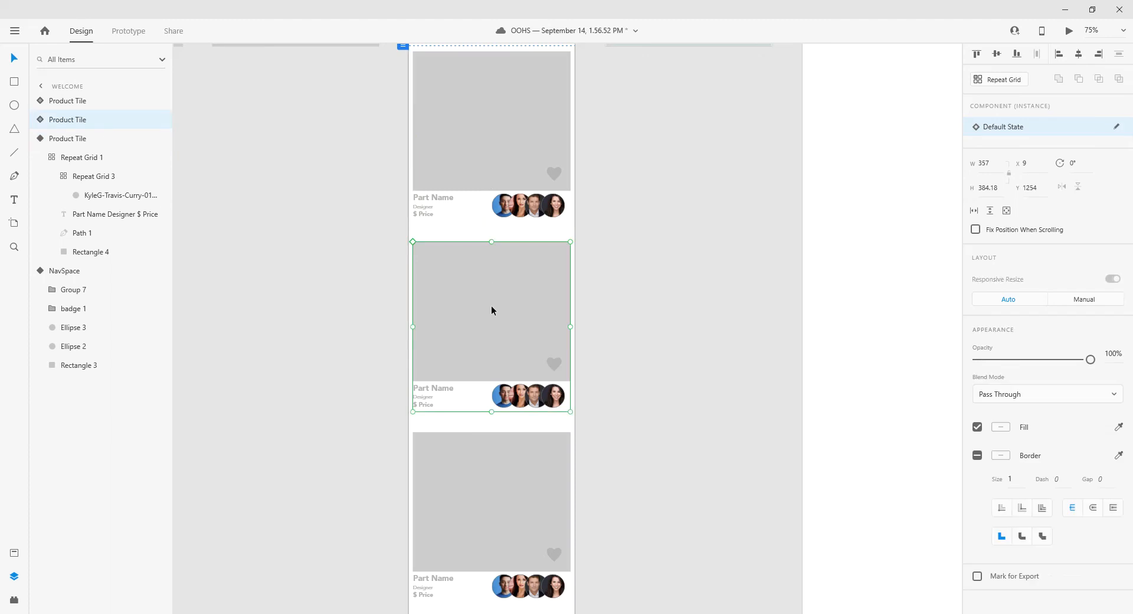
pyautogui.click(314, 182)
pyautogui.click(510, 148)
pyautogui.click(999, 80)
pyautogui.click(1001, 82)
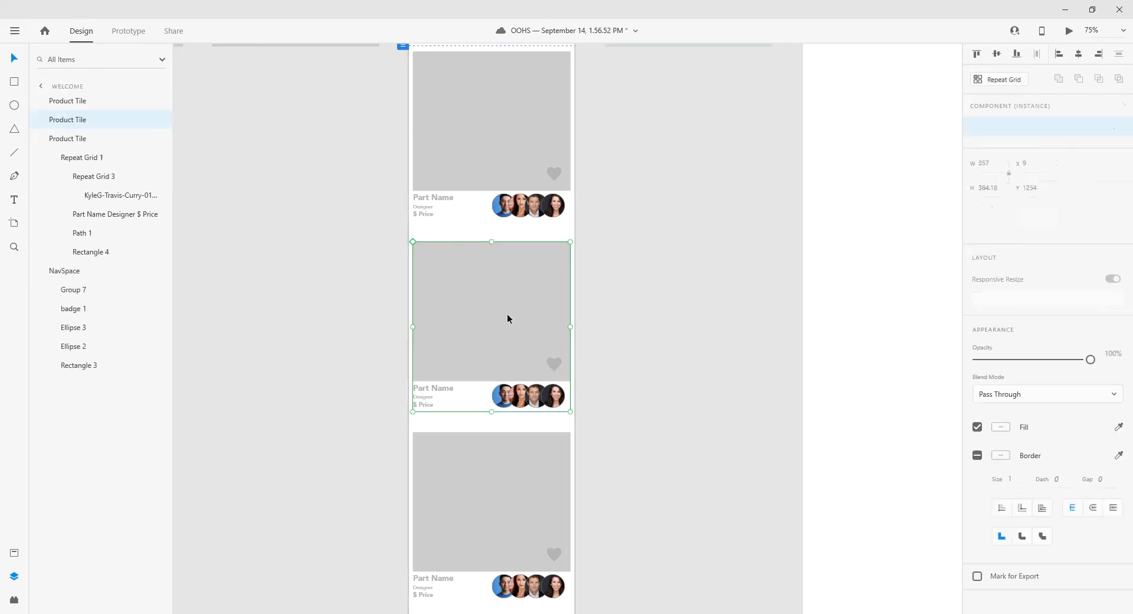
pyautogui.click(329, 352)
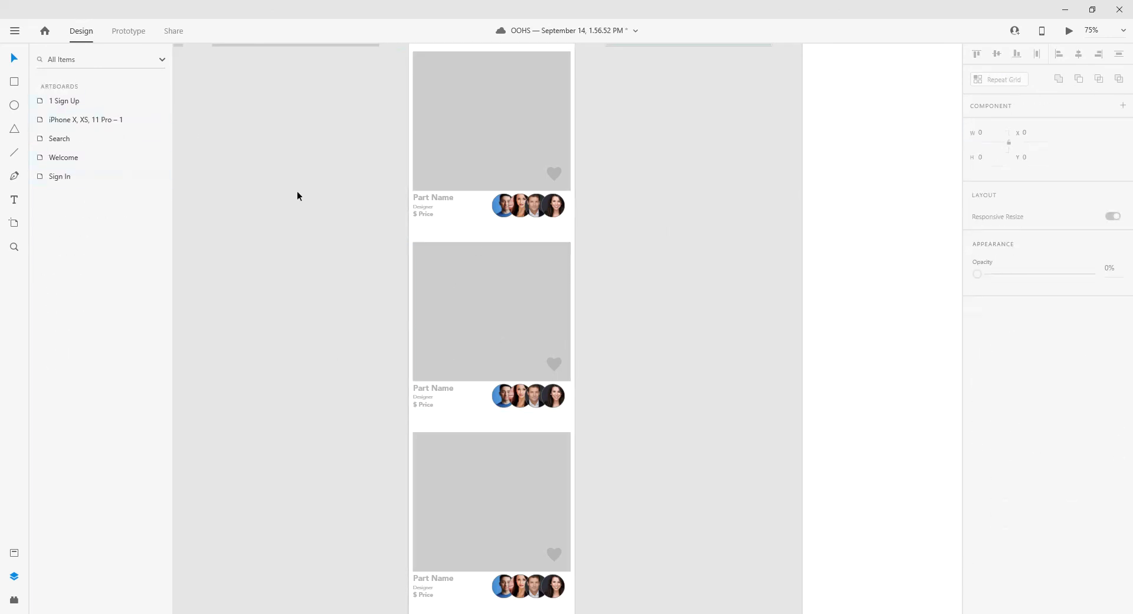
# - Fill the large rectangles of the first, second and third product tiles with the Chair 1, Chair 2 and Chair 3 images respectively
pyautogui.click(485, 132)
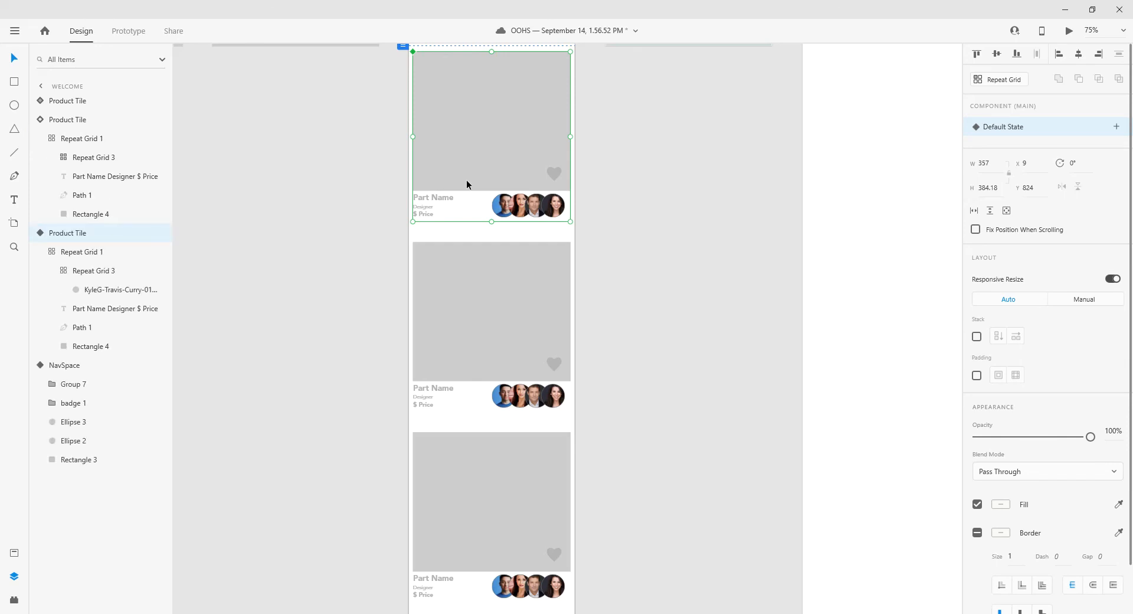
pyautogui.click(590, 167)
pyautogui.click(517, 144)
pyautogui.moveTo(539, 126); pyautogui.dragTo(474, 125)
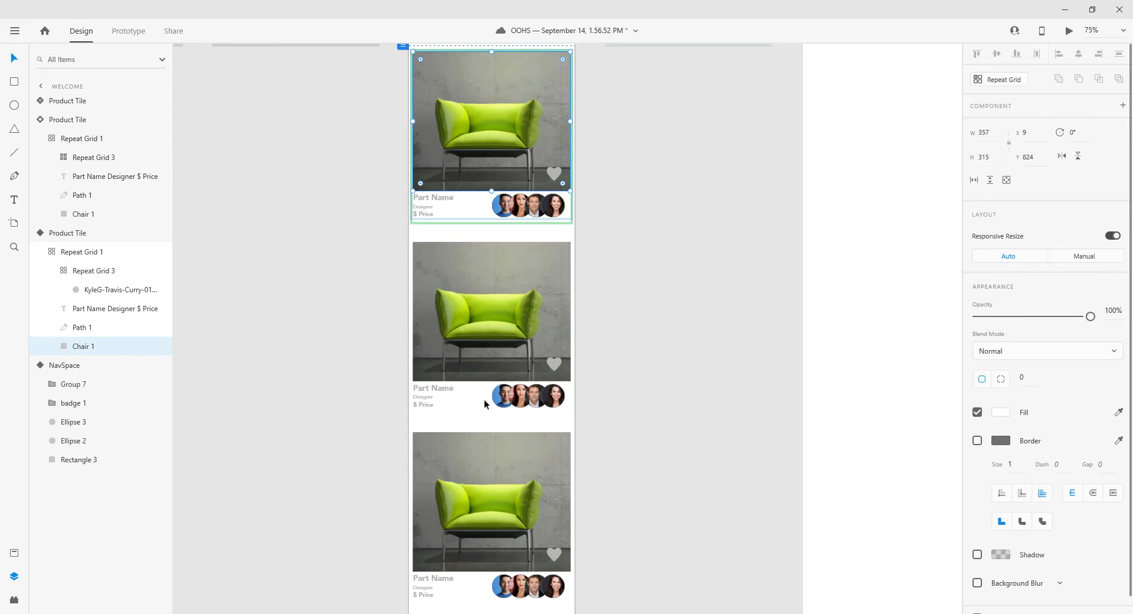
pyautogui.moveTo(121, 372); pyautogui.dragTo(478, 310)
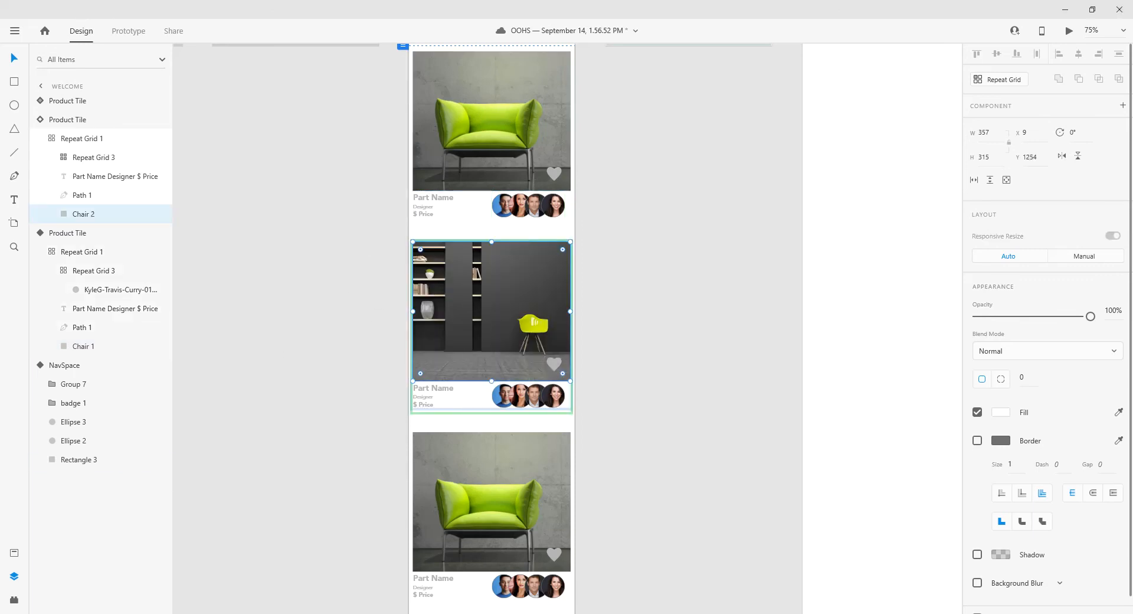
pyautogui.moveTo(48, 431); pyautogui.dragTo(467, 544)
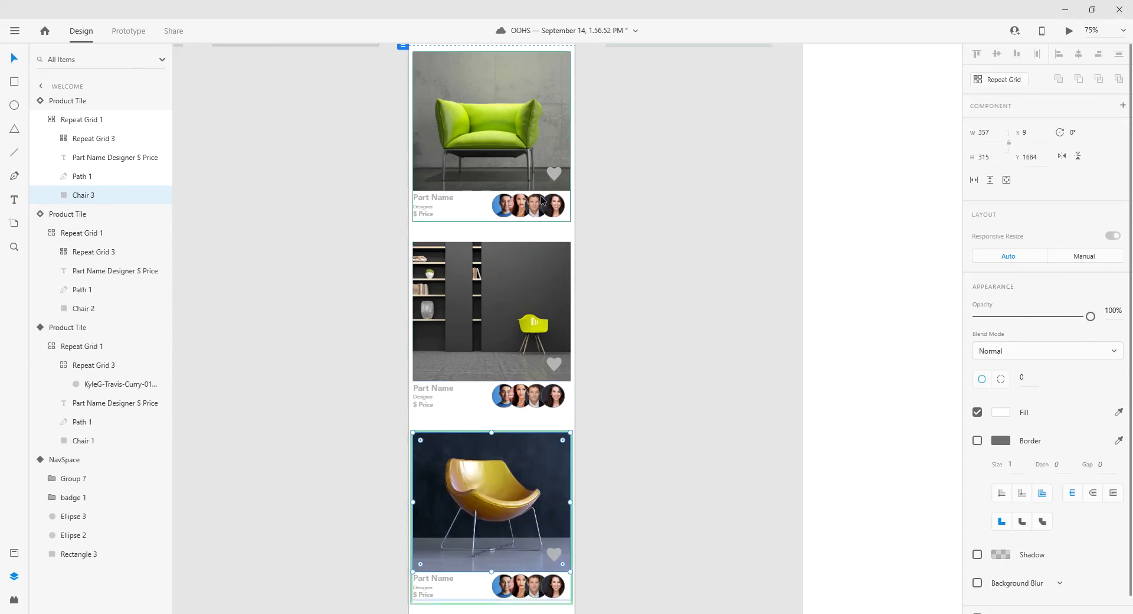
# - Review the filled product tiles and the empty upper area of the Welcome artboard alongside the neighbouring artboards
pyautogui.scroll(-1, 601, 425)
pyautogui.scroll(1, 596, 431)
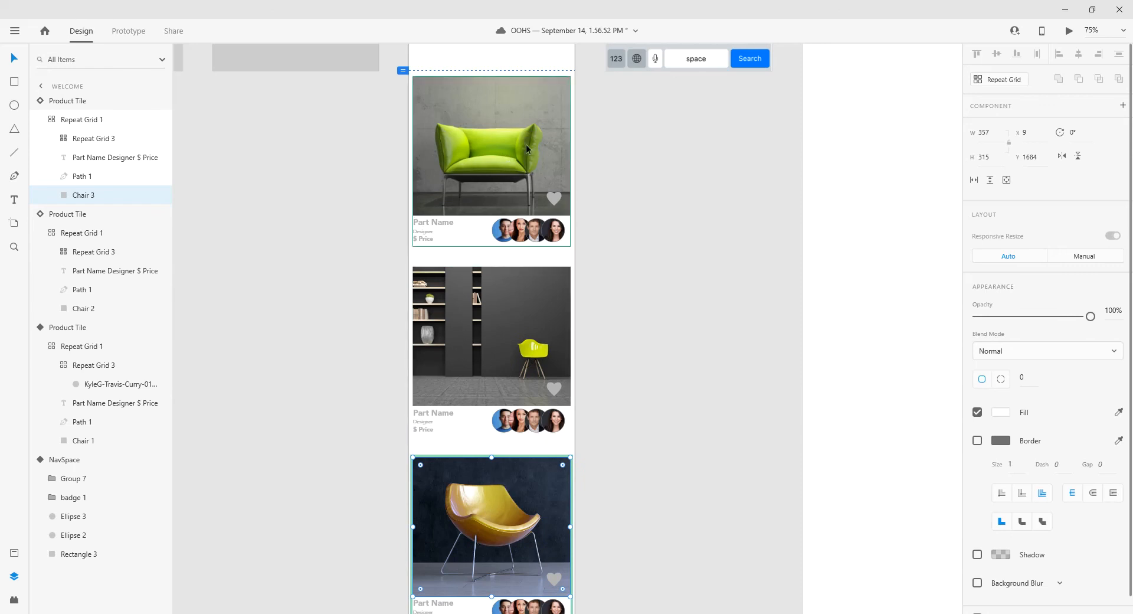
pyautogui.scroll(4, 523, 173)
pyautogui.scroll(-3, 516, 374)
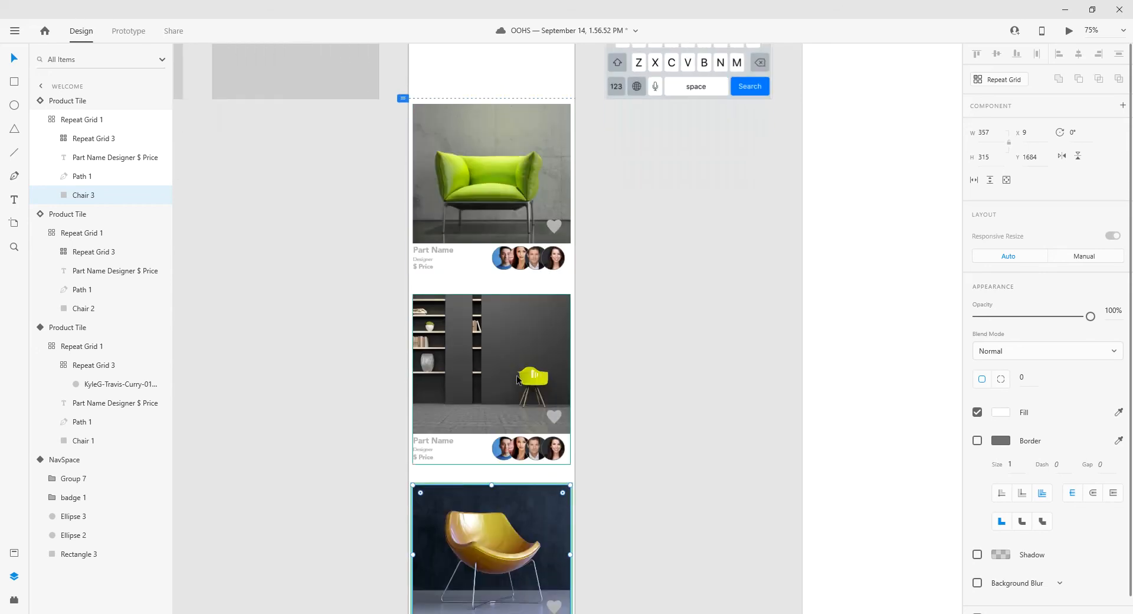
pyautogui.scroll(9, 554, 296)
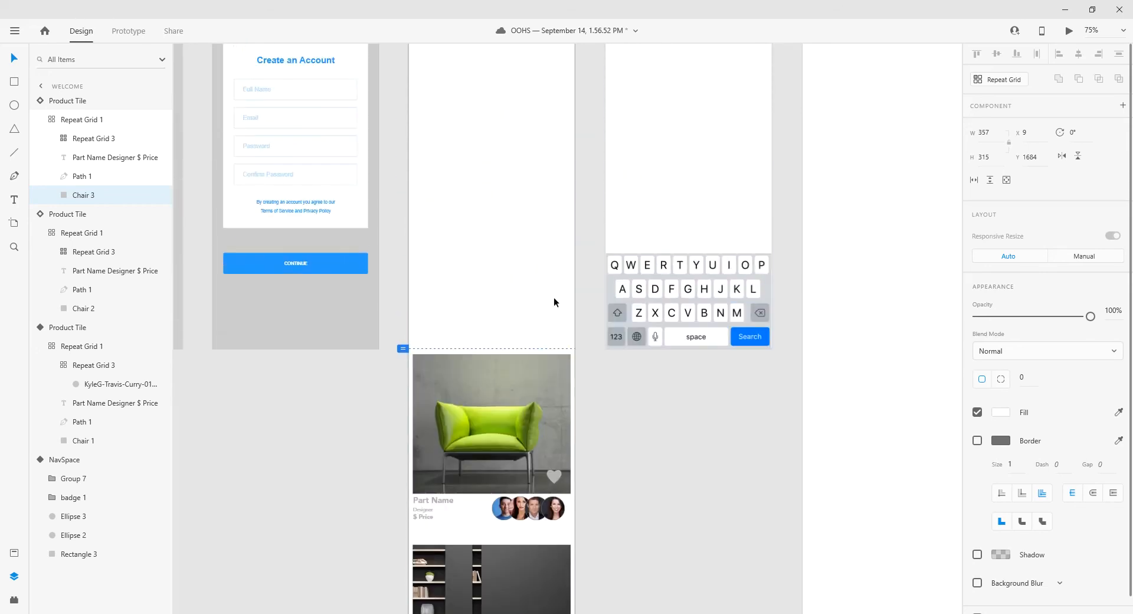
pyautogui.scroll(3, 553, 296)
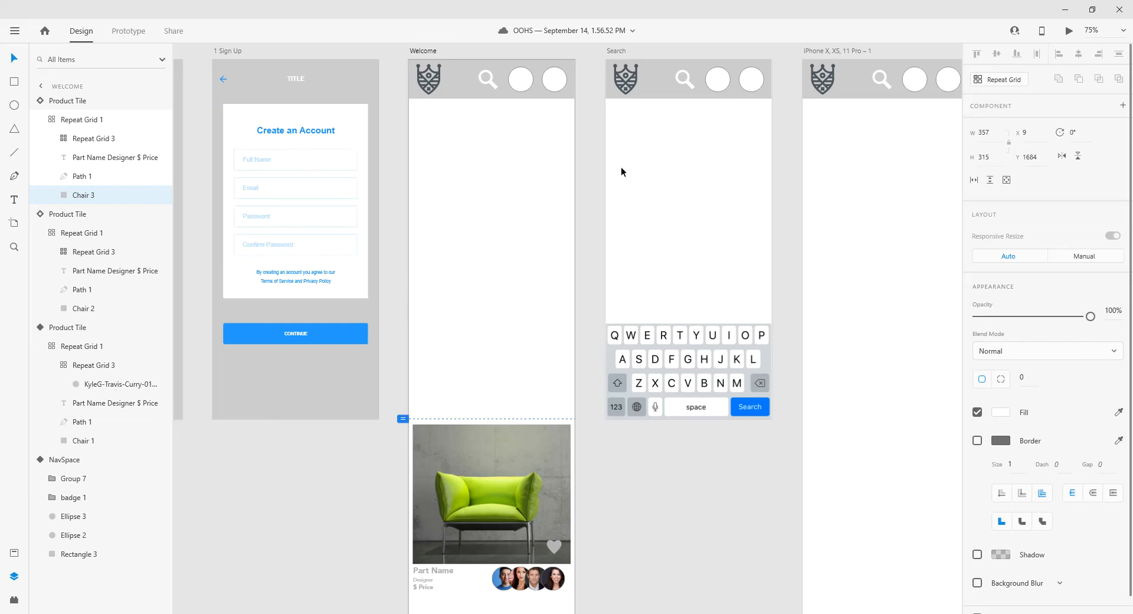
pyautogui.moveTo(325, 346); pyautogui.dragTo(459, 374)
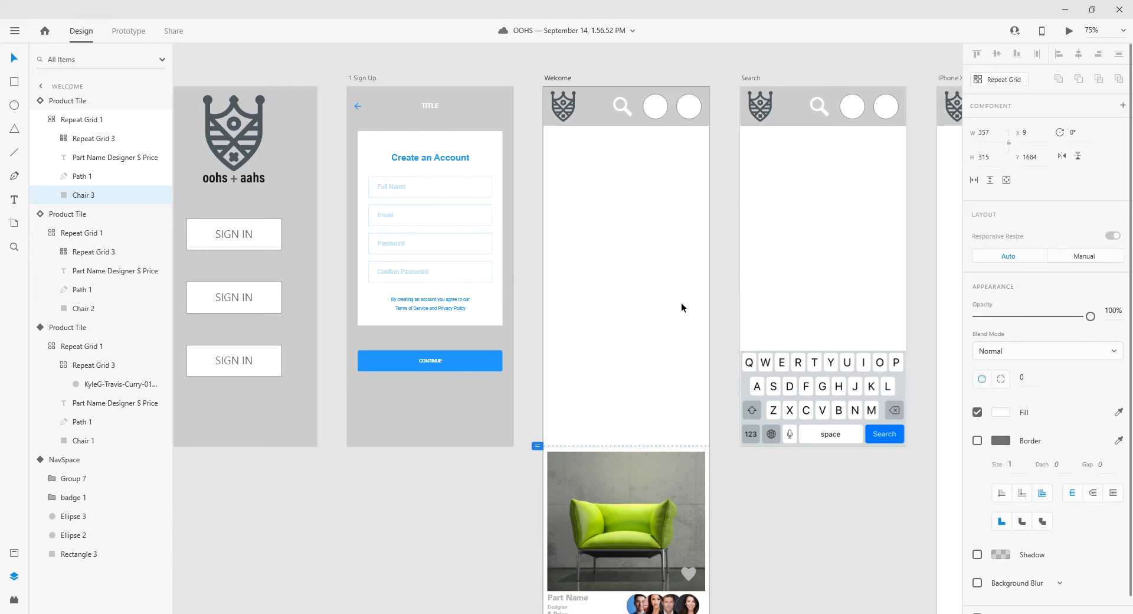
pyautogui.moveTo(686, 294); pyautogui.dragTo(560, 286)
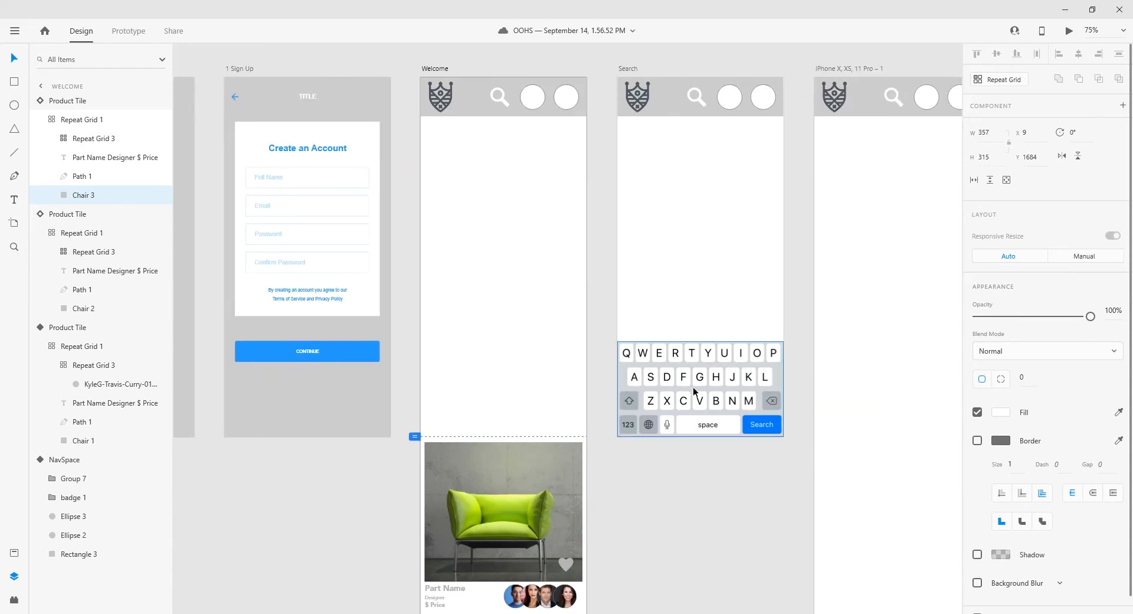
pyautogui.moveTo(657, 484); pyautogui.dragTo(676, 502)
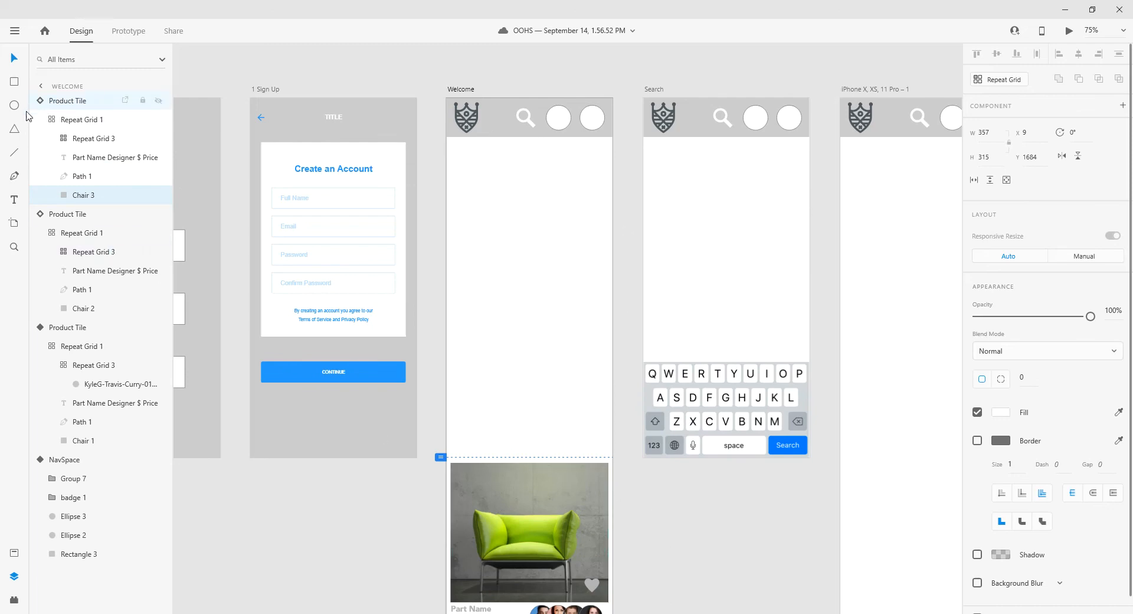
# - Try drawing a rectangle in the empty upper area of the Welcome artboard, about 124 by 124 and again about 180 by 196, undoing both
pyautogui.click(13, 82)
pyautogui.moveTo(478, 213); pyautogui.dragTo(534, 268)
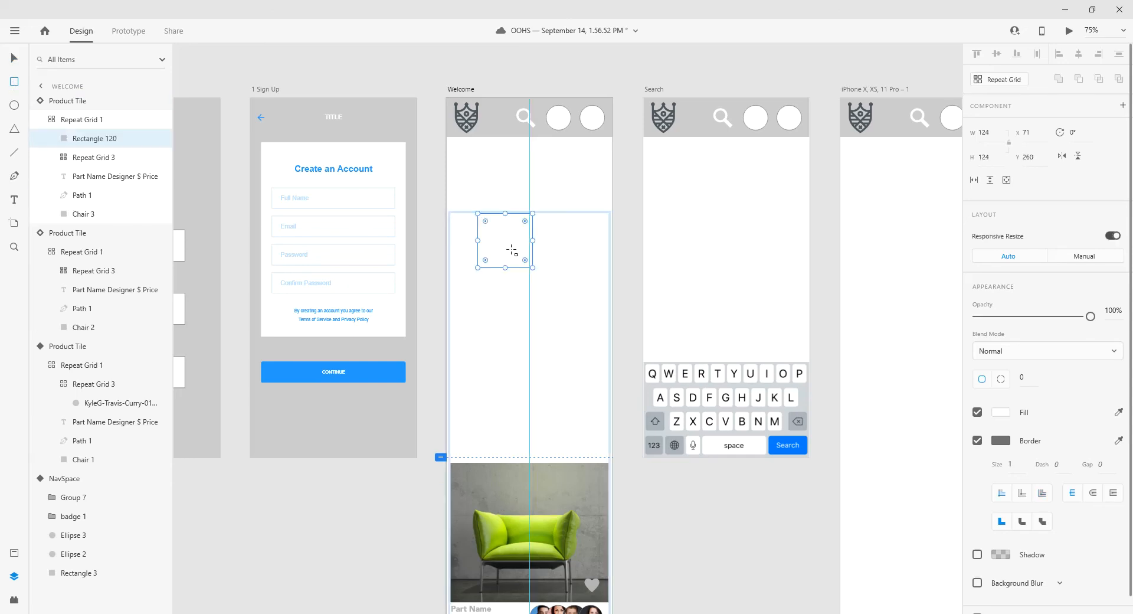
pyautogui.hotkey('ctrl', 'z')
pyautogui.moveTo(482, 178); pyautogui.dragTo(562, 265)
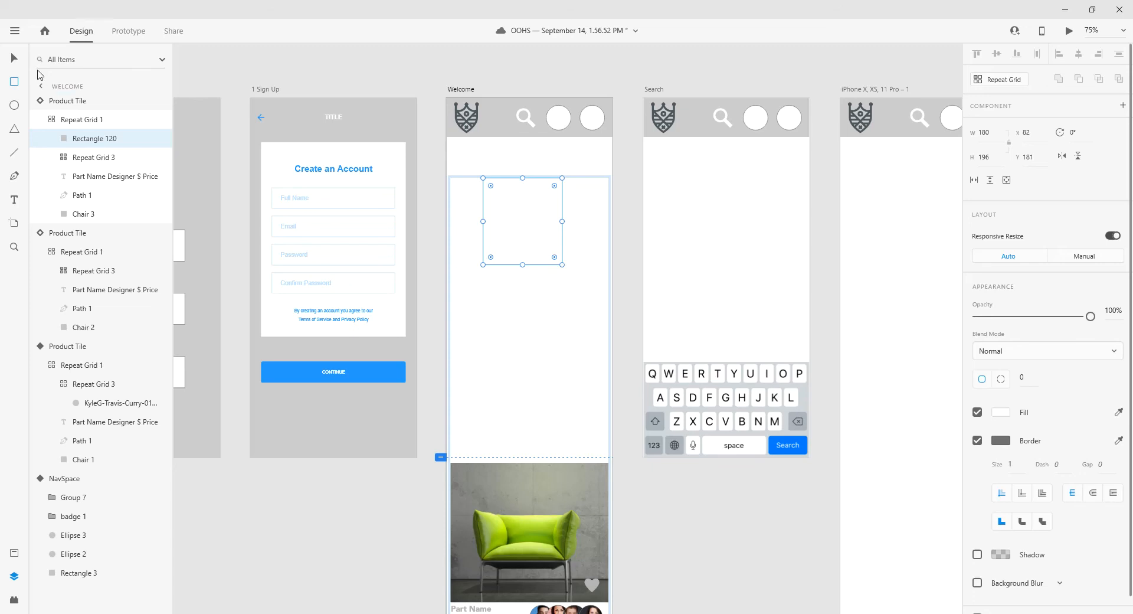
pyautogui.click(14, 58)
pyautogui.hotkey('ctrl', 'z')
# - Deselect the product tile, draw a rectangle about 276 by 296 on the upper Welcome artboard, and fill it with the suited man's headshot image
pyautogui.click(693, 535)
pyautogui.click(552, 277)
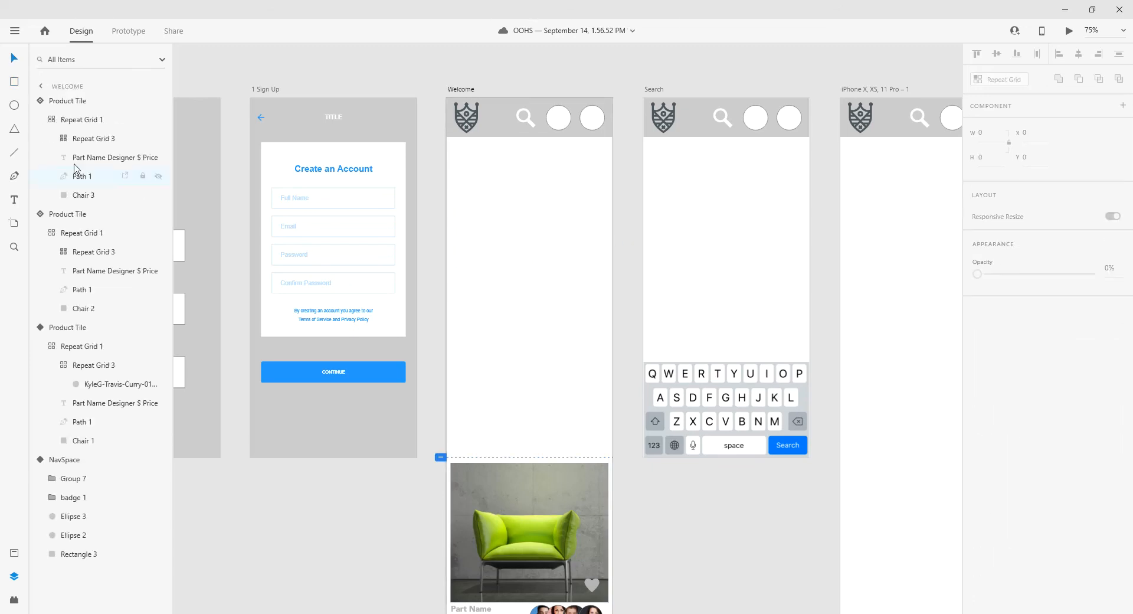
pyautogui.click(15, 84)
pyautogui.moveTo(468, 177)
pyautogui.mouseDown()
pyautogui.moveTo(578, 262)
pyautogui.moveTo(590, 308)
pyautogui.mouseUp()
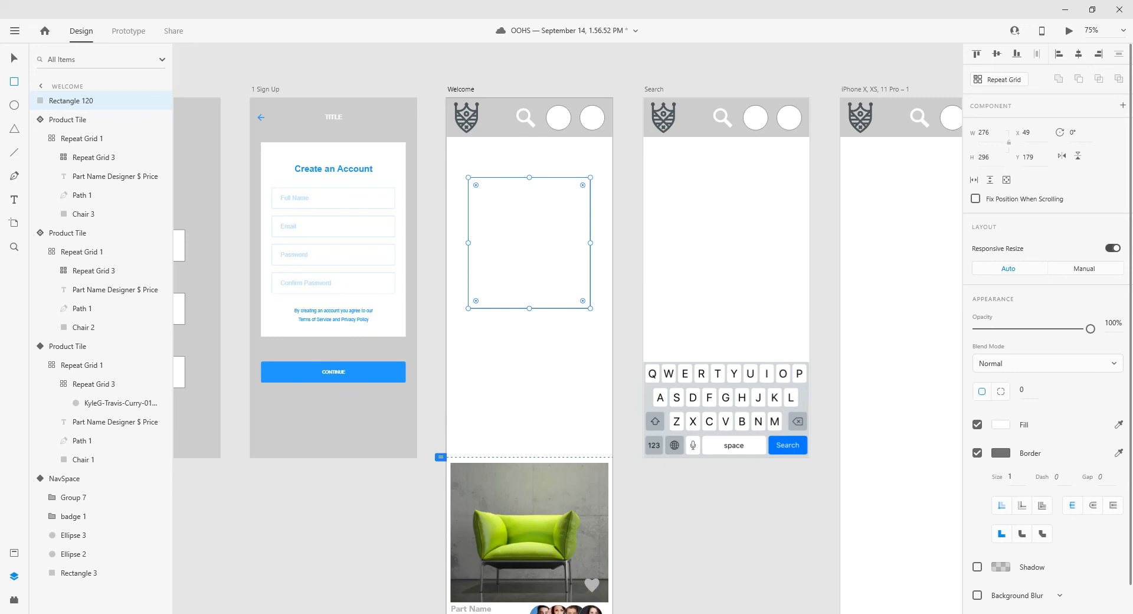
pyautogui.moveTo(637, 263); pyautogui.dragTo(532, 236)
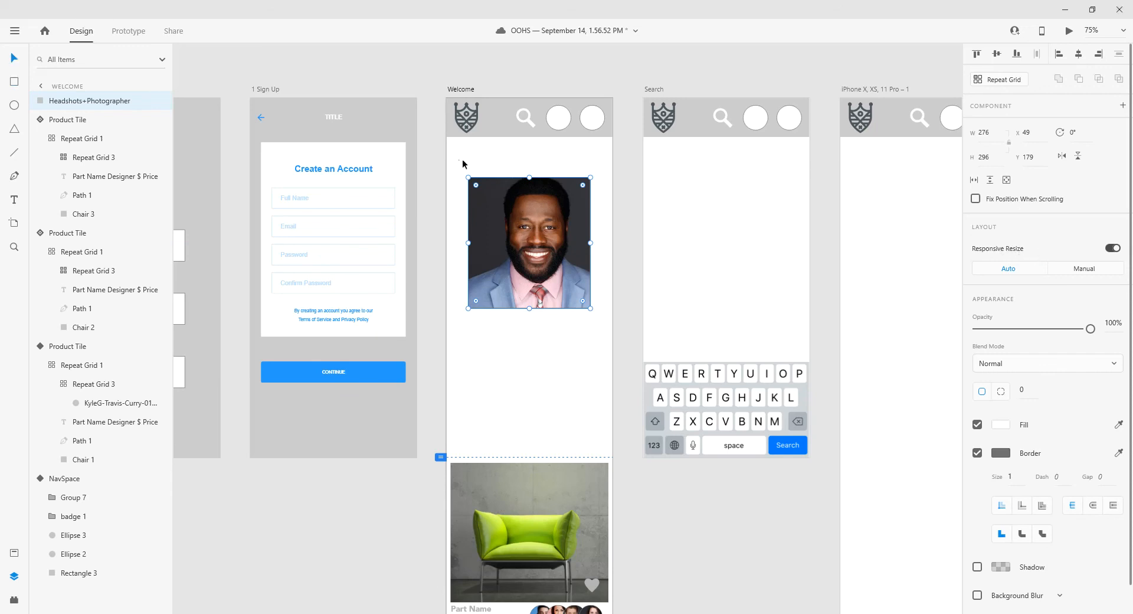
# - Resize the headshot rectangle to about 280 by 262, keeping Responsive Resize on
pyautogui.click(1113, 248)
pyautogui.click(1113, 248)
pyautogui.moveTo(591, 177)
pyautogui.mouseDown()
pyautogui.moveTo(549, 240)
pyautogui.moveTo(620, 239)
pyautogui.moveTo(491, 233)
pyautogui.moveTo(509, 187)
pyautogui.moveTo(580, 195)
pyautogui.moveTo(566, 229)
pyautogui.moveTo(575, 203)
pyautogui.moveTo(575, 244)
pyautogui.moveTo(559, 237)
pyautogui.moveTo(603, 196)
pyautogui.moveTo(547, 210)
pyautogui.moveTo(575, 251)
pyautogui.moveTo(592, 192)
pyautogui.mouseUp()
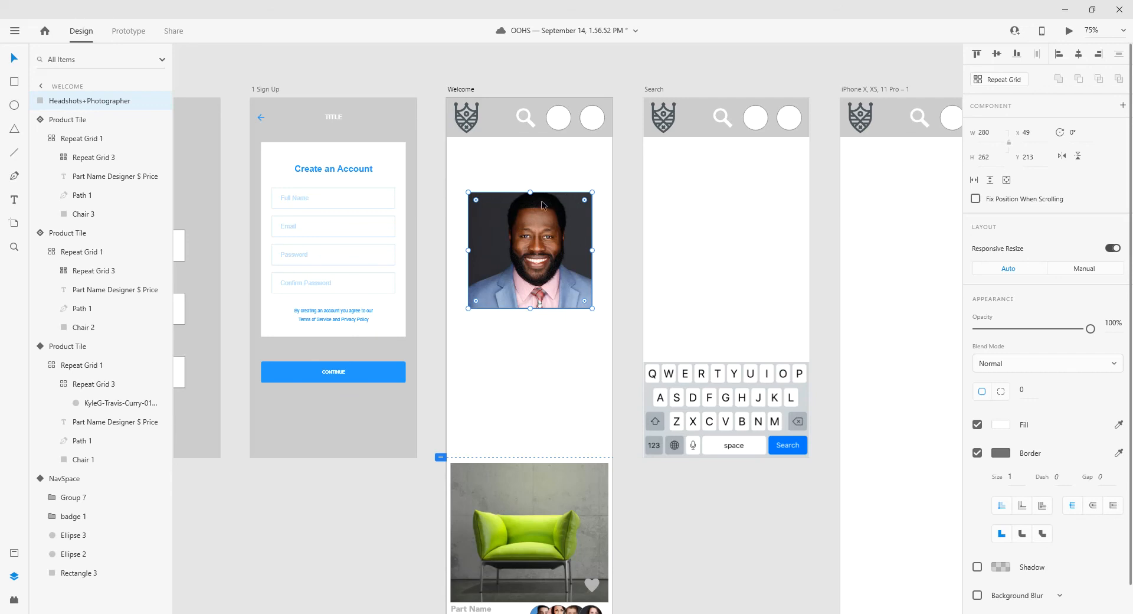
# - Edit the headshot shape's path, moving its top-left anchor to about X 106, Y 272 and its top-right anchor to about X 246, Y 169
pyautogui.doubleClick(565, 196)
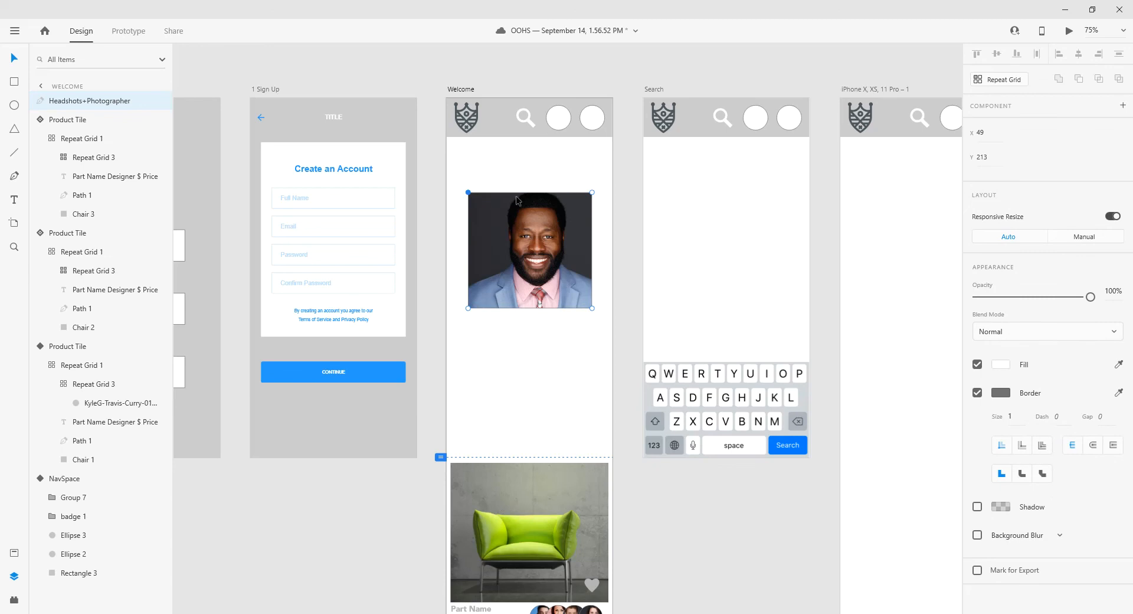
pyautogui.click(469, 308)
pyautogui.moveTo(469, 194); pyautogui.dragTo(487, 210)
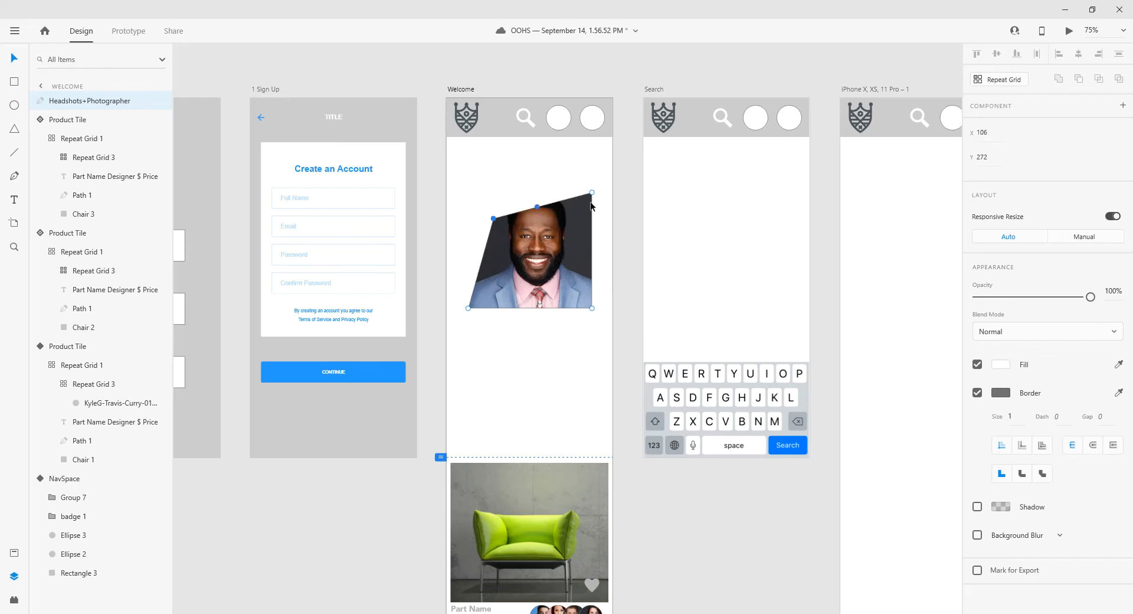
pyautogui.moveTo(591, 192); pyautogui.dragTo(556, 174)
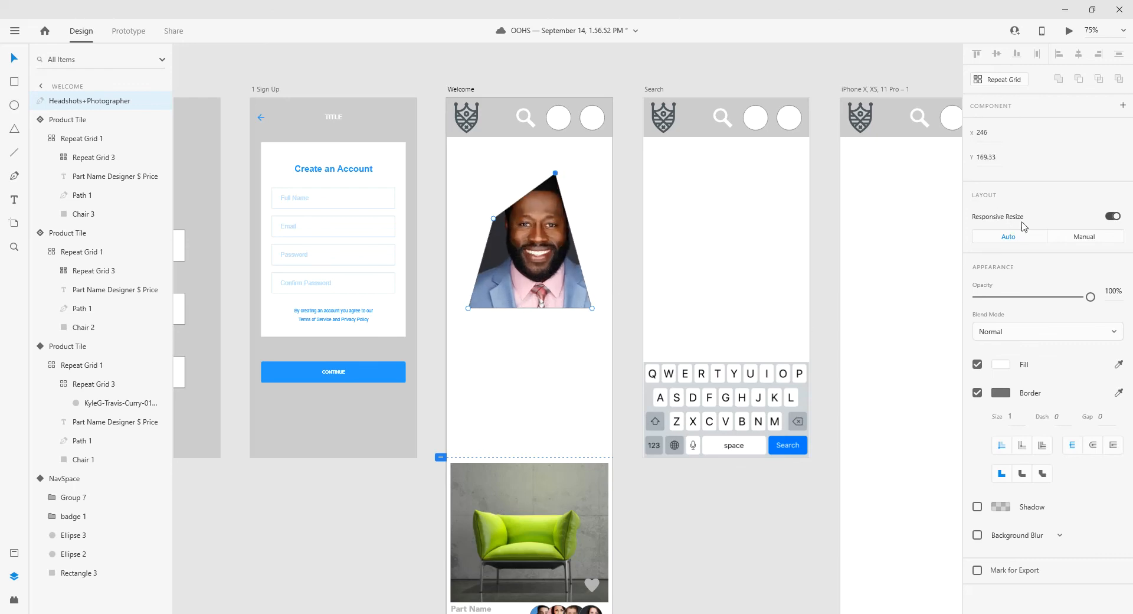